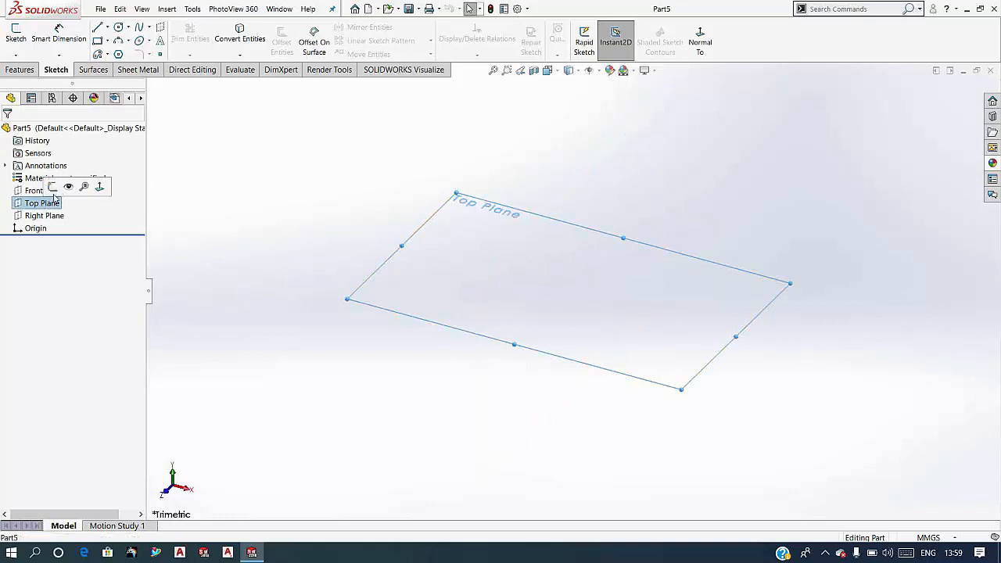
# Step: Sketch a circle of about 48 mm radius centred on the origin of the Top Plane
pyautogui.click(54, 187)
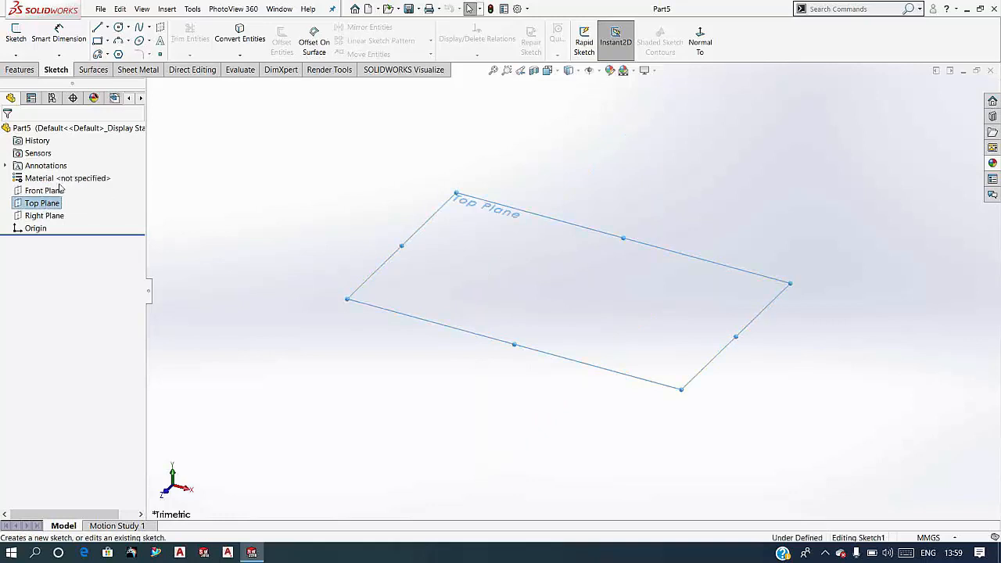
pyautogui.click(117, 29)
pyautogui.click(568, 290)
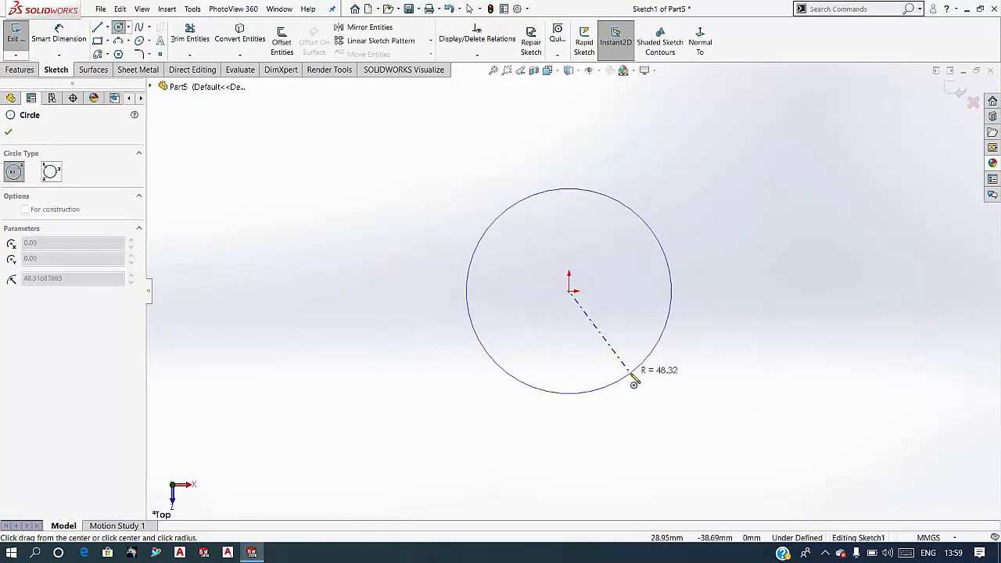
pyautogui.click(634, 382)
# Step: Dimension the circle's diameter and set it to 3 in
pyautogui.click(59, 35)
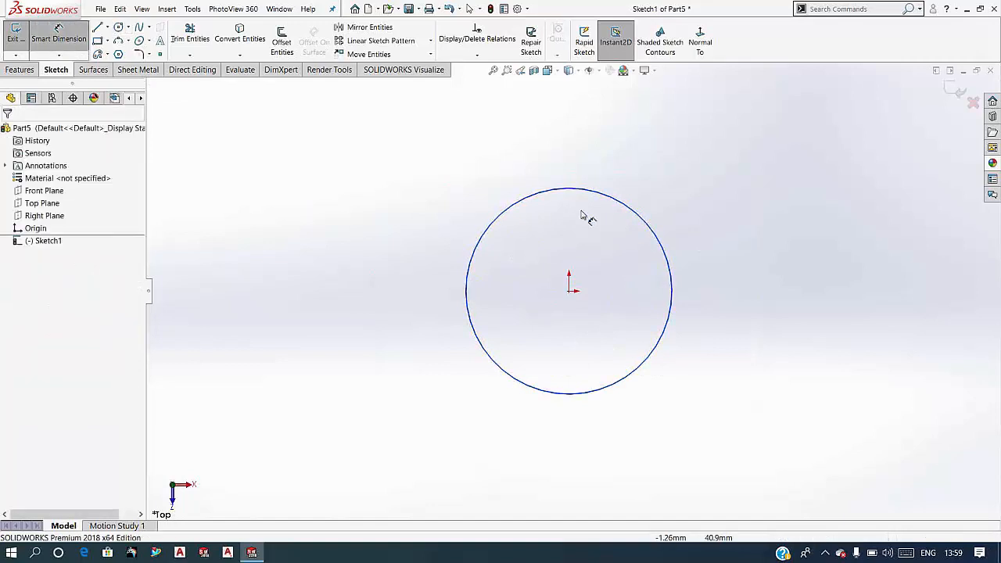
pyautogui.click(637, 212)
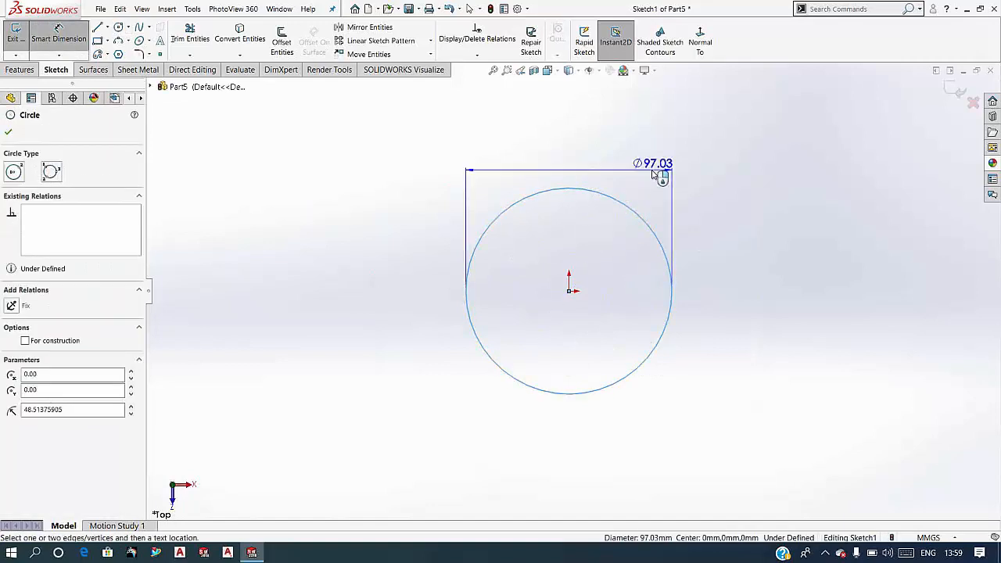
pyautogui.click(653, 174)
pyautogui.write('3')
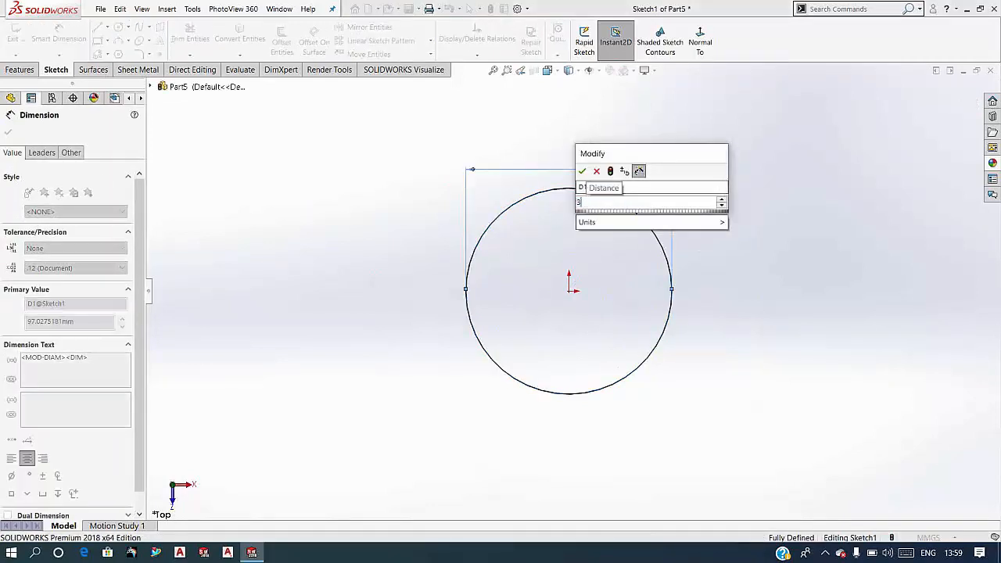
pyautogui.write('in')
pyautogui.press('Return')
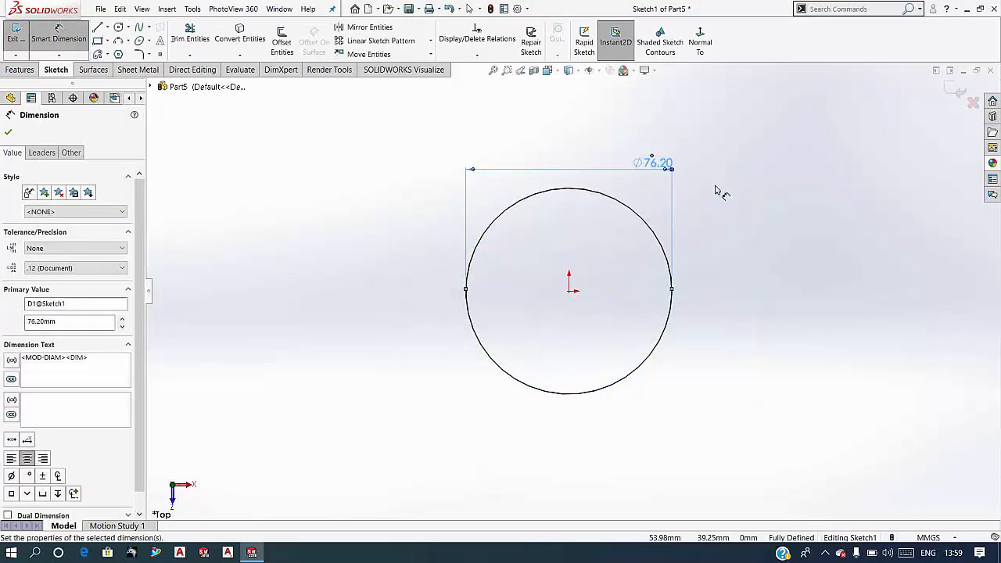
pyautogui.click(716, 188)
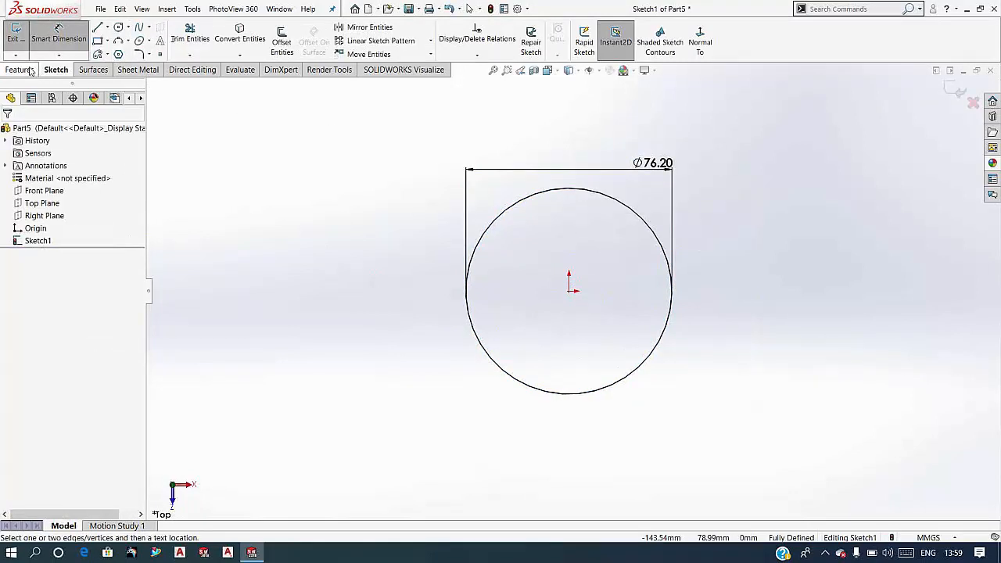
# Step: Extrude the circle as a blind boss with a depth of 1 in
pyautogui.click(28, 70)
pyautogui.click(21, 35)
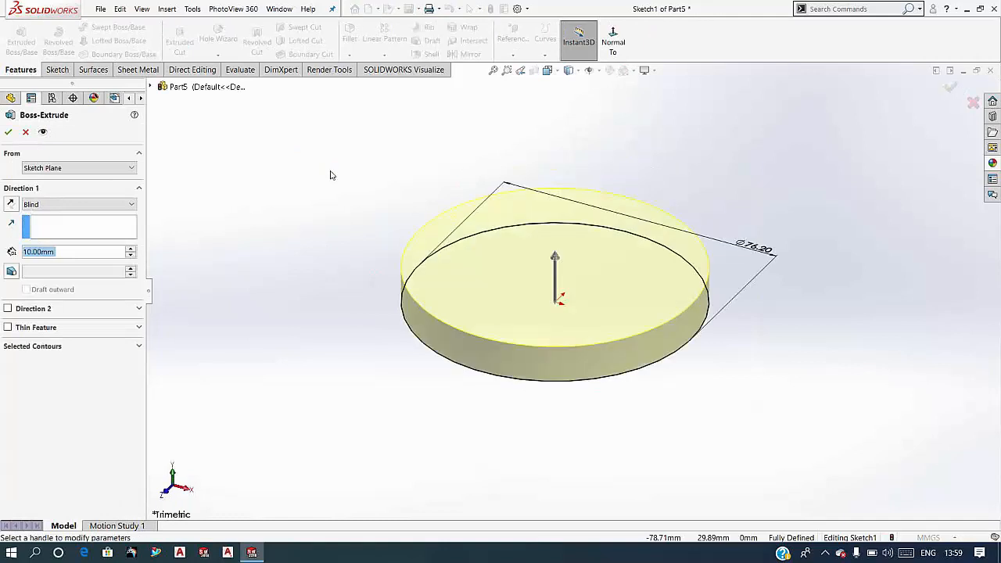
pyautogui.write('1')
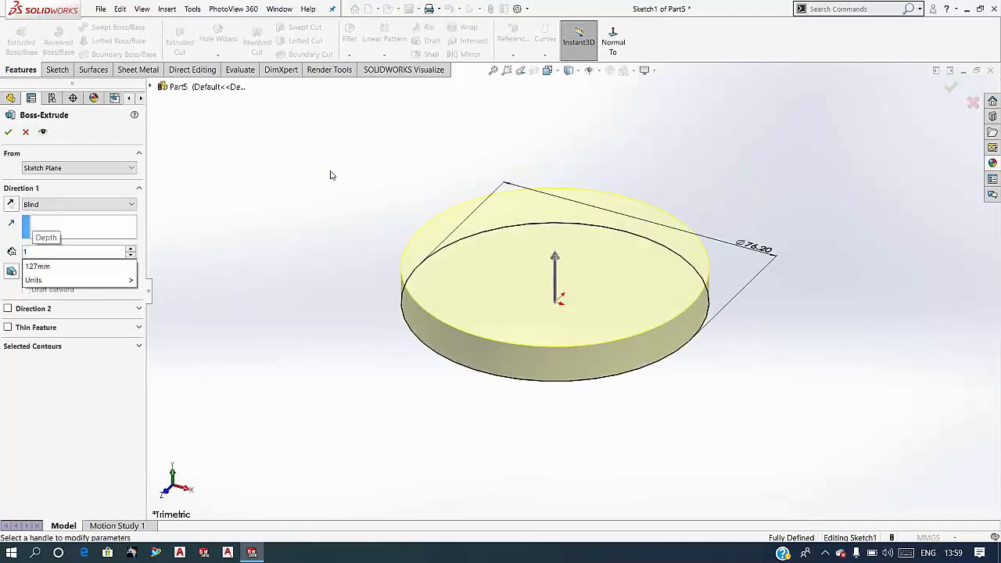
pyautogui.write('in')
pyautogui.press('Return')
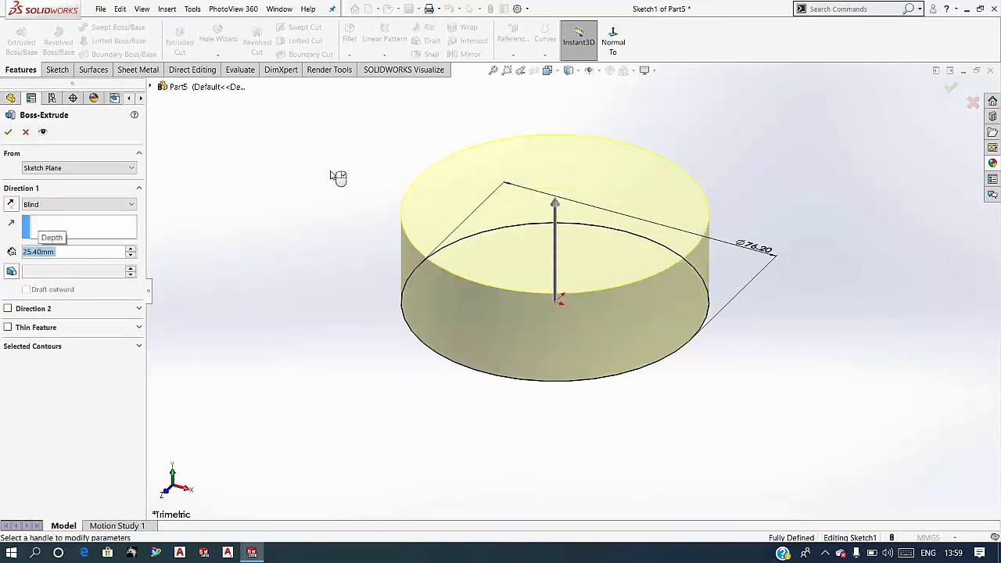
pyautogui.press('Return')
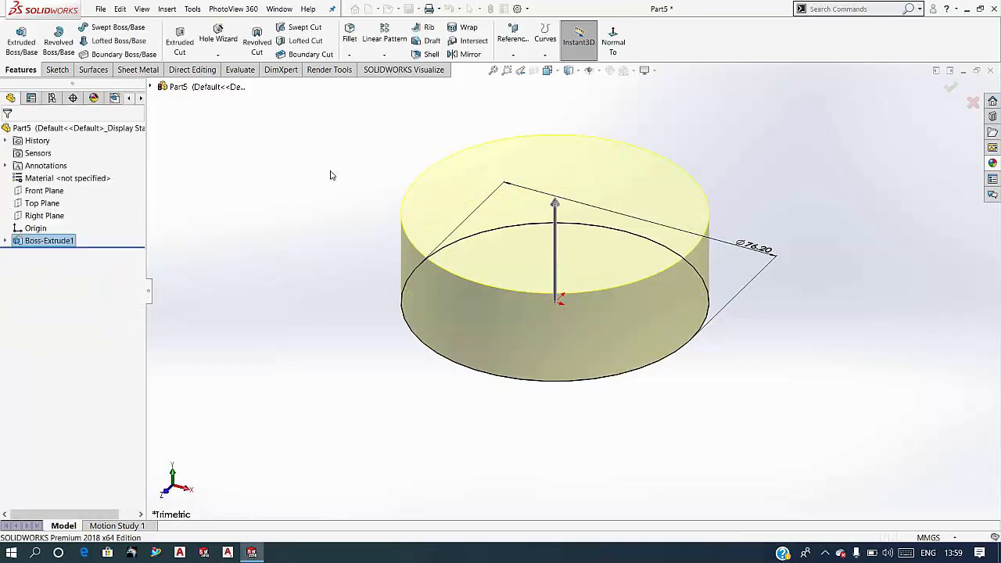
pyautogui.click(332, 172)
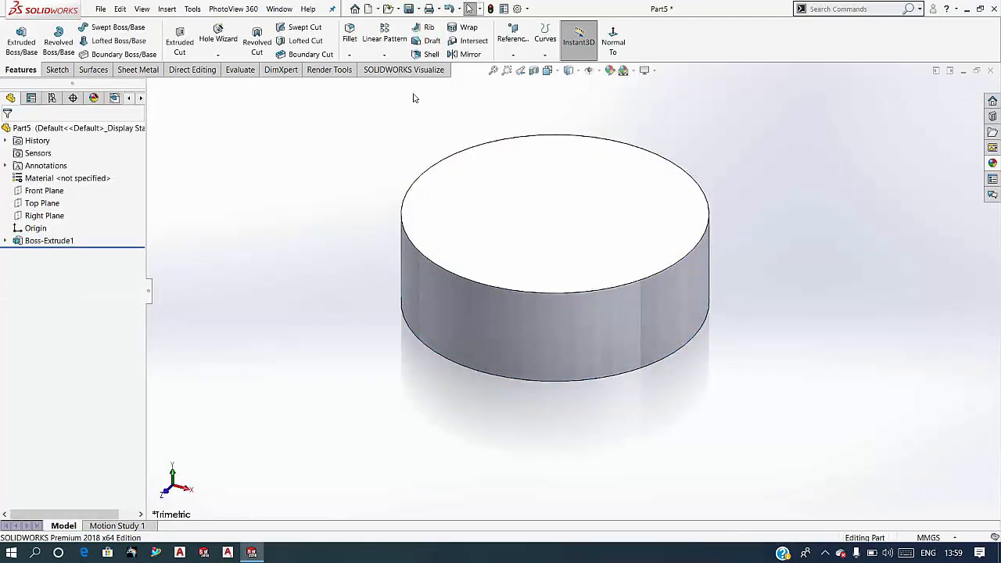
# Step: Create a reference plane offset 5 in above the cylinder's top face
pyautogui.click(566, 210)
pyautogui.click(513, 35)
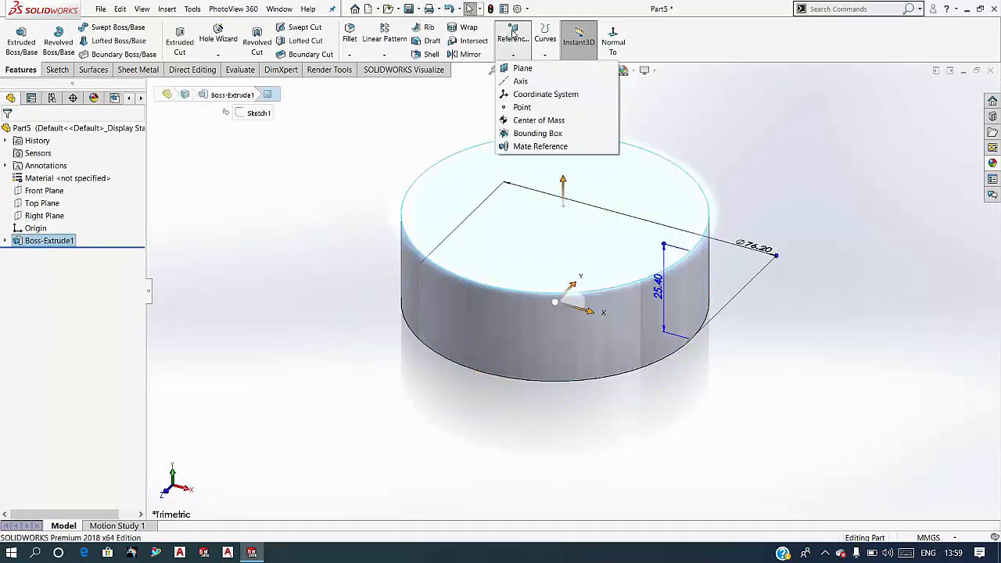
pyautogui.click(520, 68)
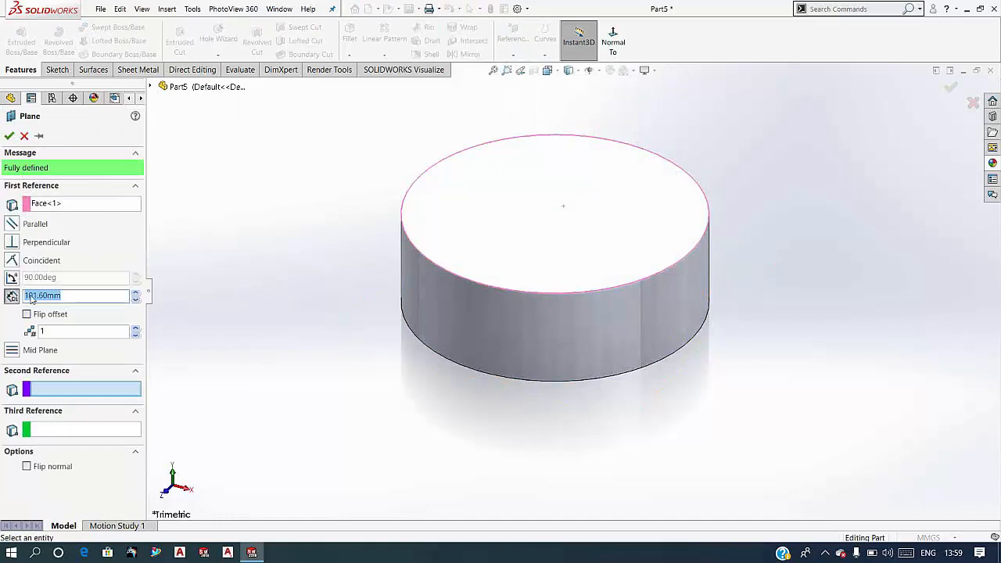
pyautogui.write('5')
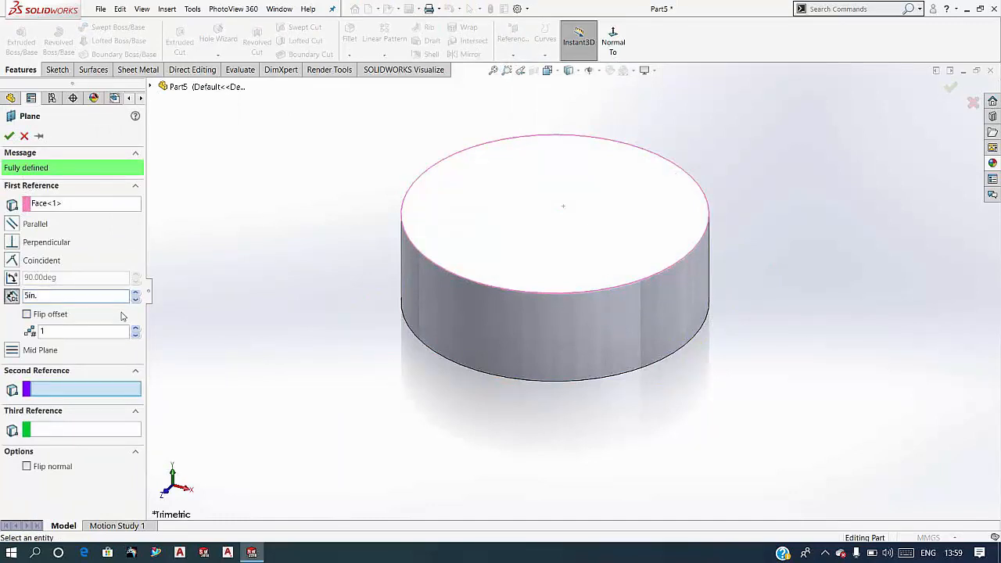
pyautogui.write('in')
pyautogui.press('Return')
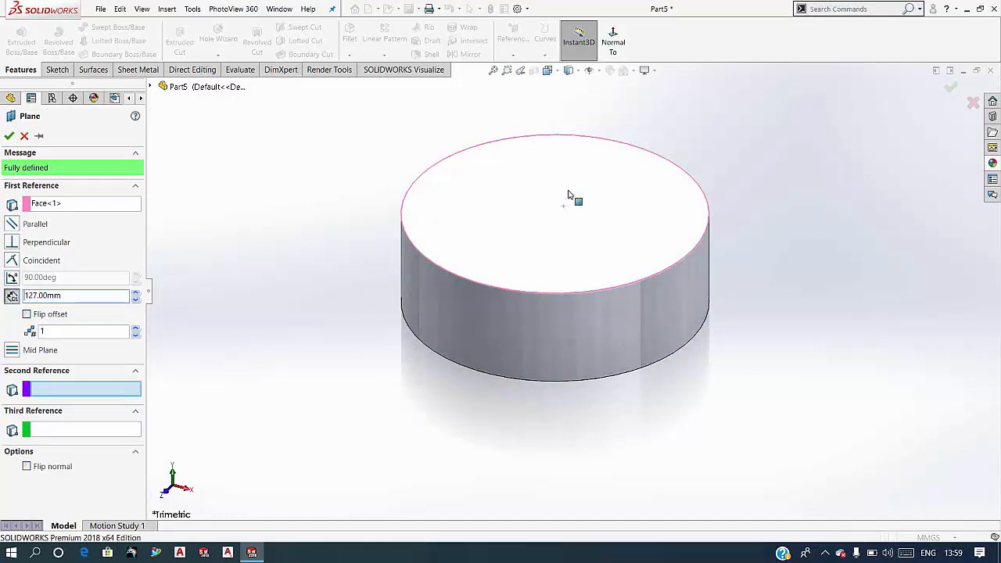
pyautogui.scroll(5, 568, 194)
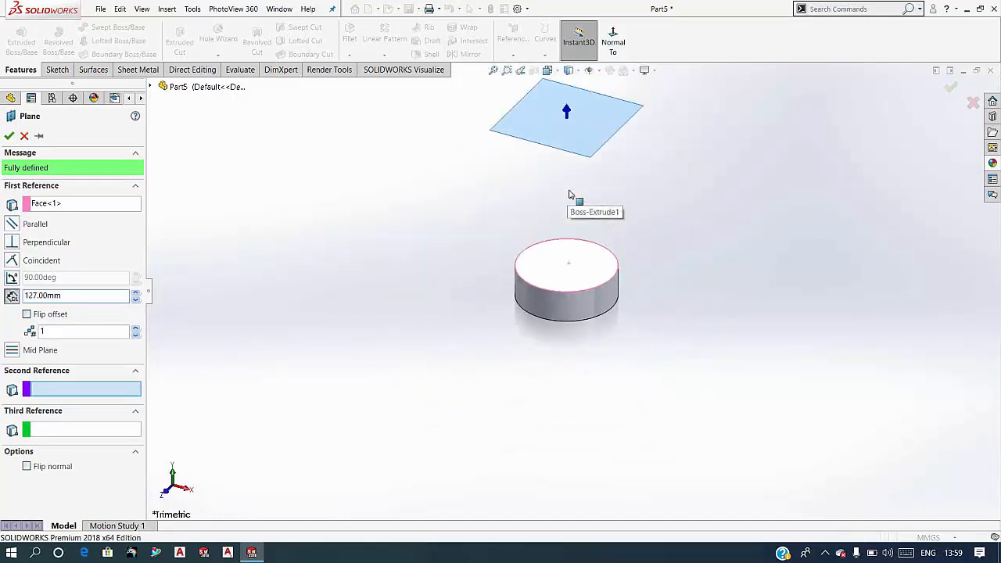
pyautogui.click(9, 136)
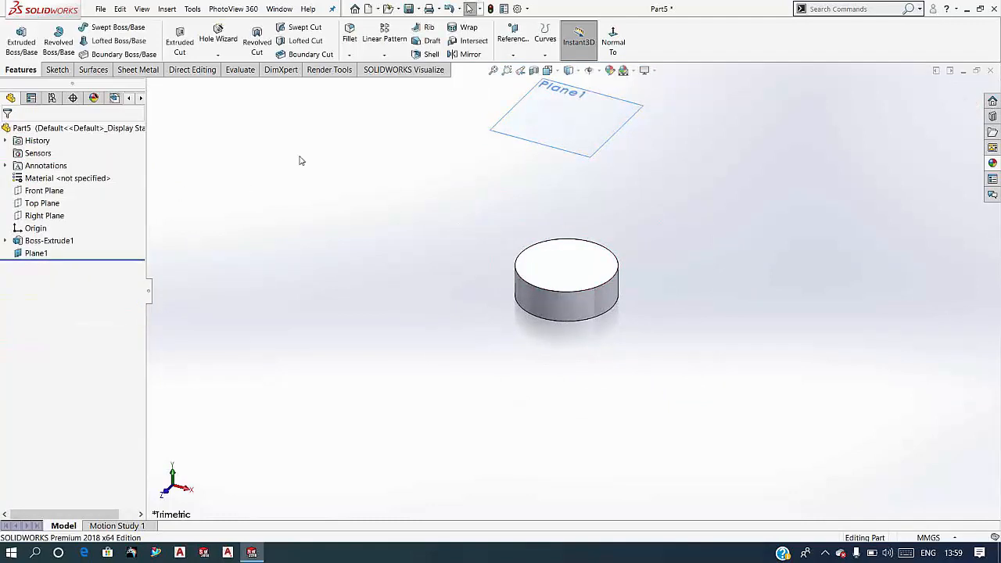
# Step: Sketch an 8-sided polygon on the offset plane, centred on the origin, with an inscribed circle about 110 mm in diameter
pyautogui.click(36, 253)
pyautogui.click(40, 237)
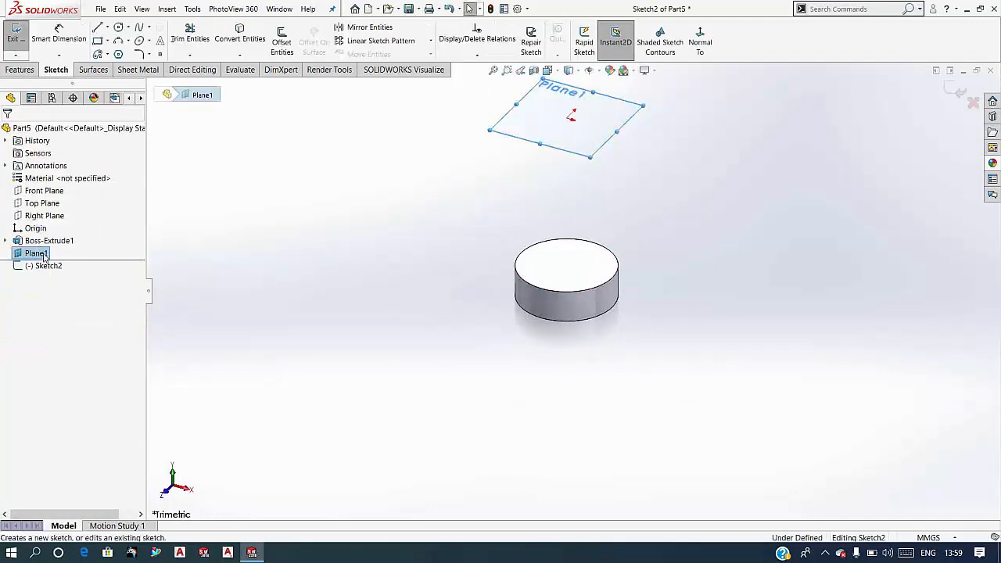
pyautogui.click(49, 267)
pyautogui.click(75, 252)
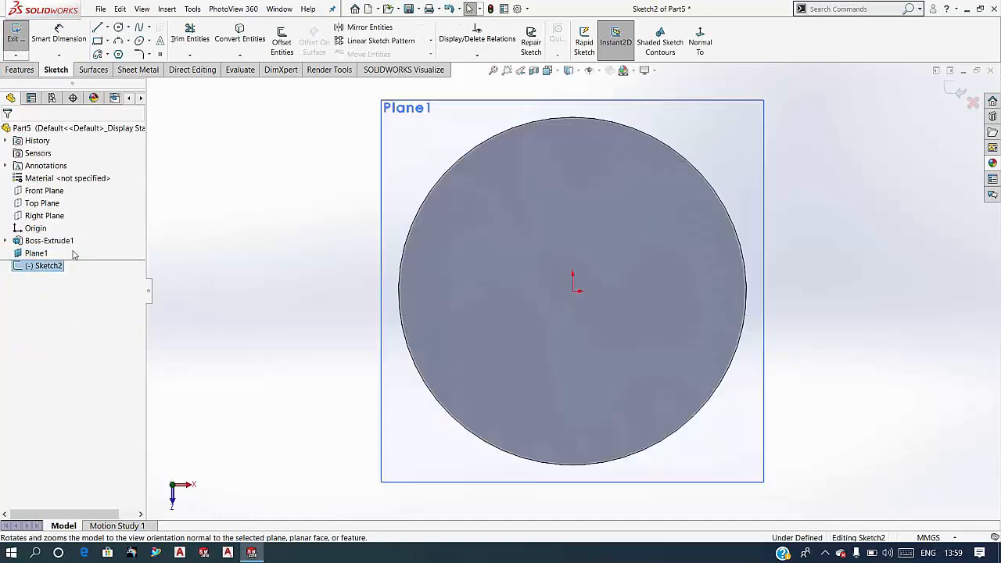
pyautogui.click(297, 243)
pyautogui.scroll(6, 421, 245)
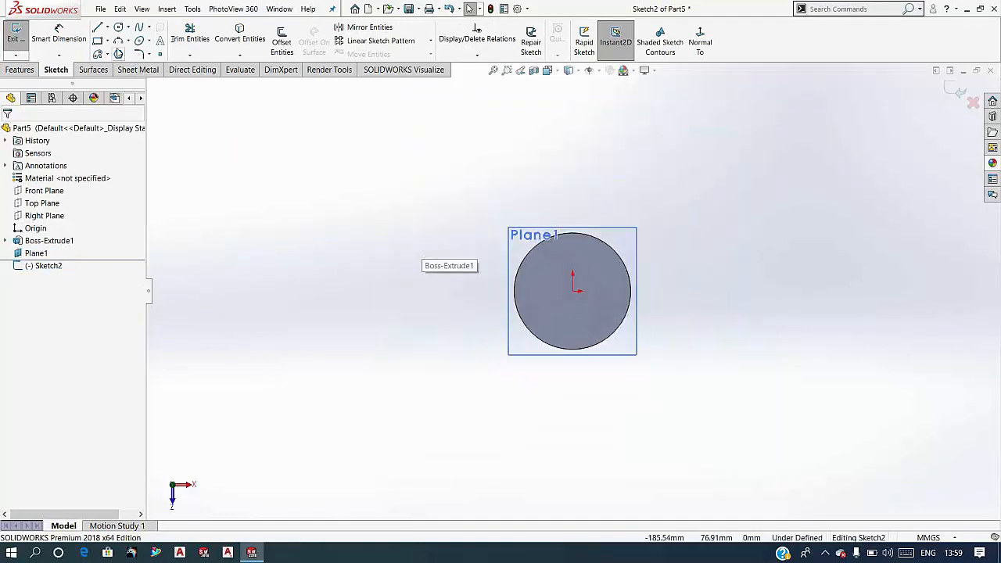
pyautogui.click(118, 55)
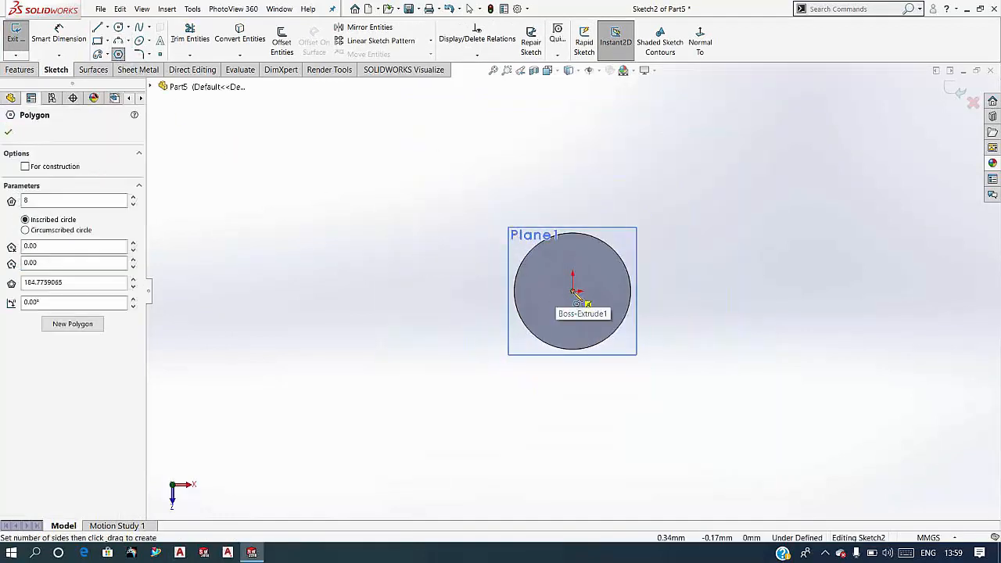
pyautogui.click(573, 291)
pyautogui.click(615, 372)
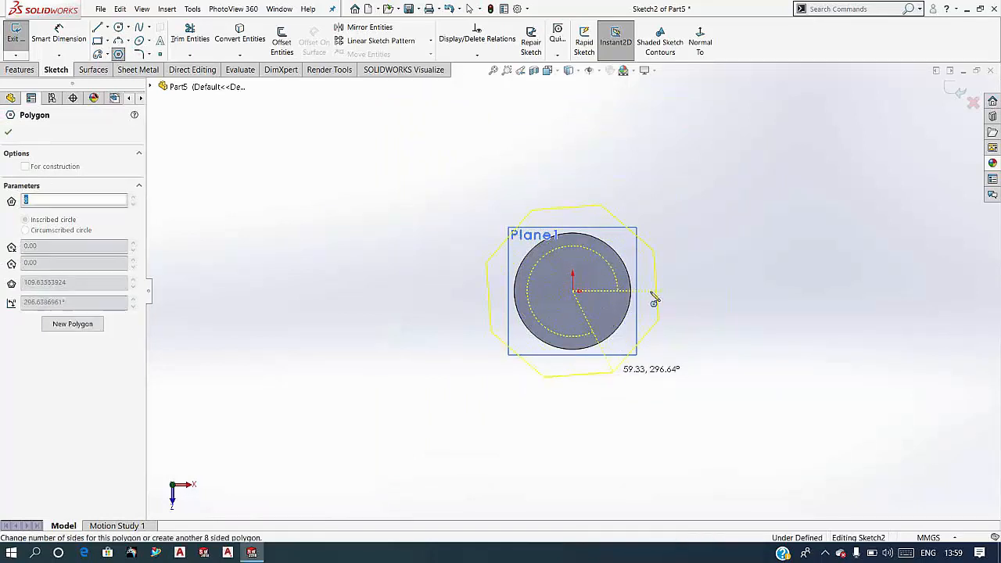
pyautogui.rightClick(698, 215)
pyautogui.click(722, 217)
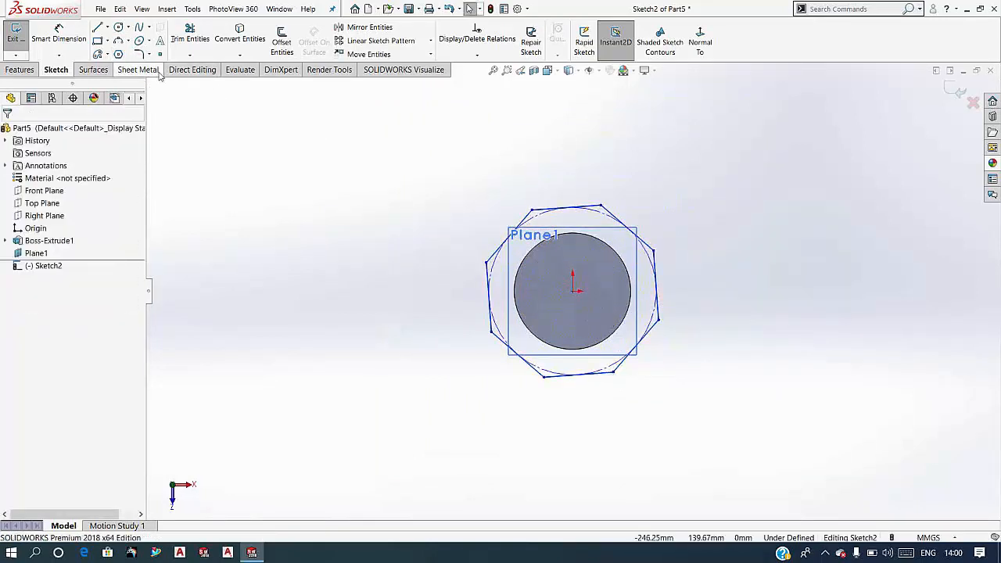
# Step: Make the octagon's lower side horizontal and its construction circle tangent to the cylinder's circular edge, and finish the sketch
pyautogui.click(561, 380)
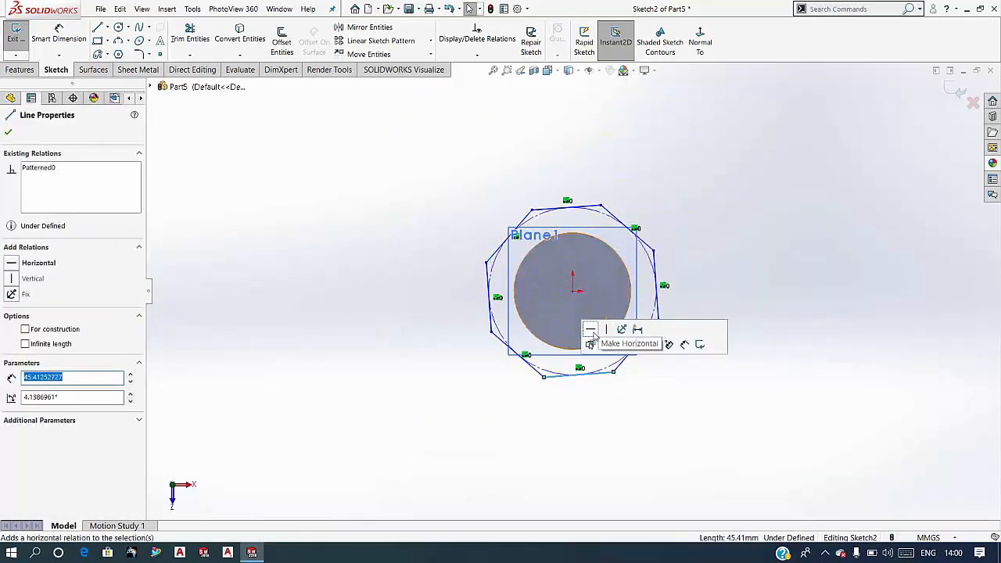
pyautogui.click(594, 336)
pyautogui.press('Escape')
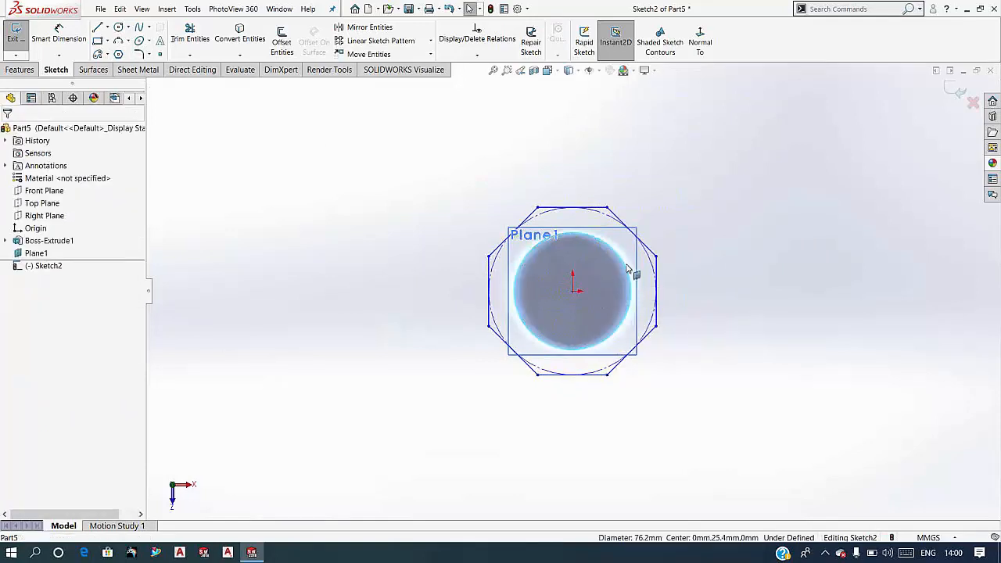
pyautogui.keyDown('ctrl'); pyautogui.click(650, 267); pyautogui.keyUp('ctrl')
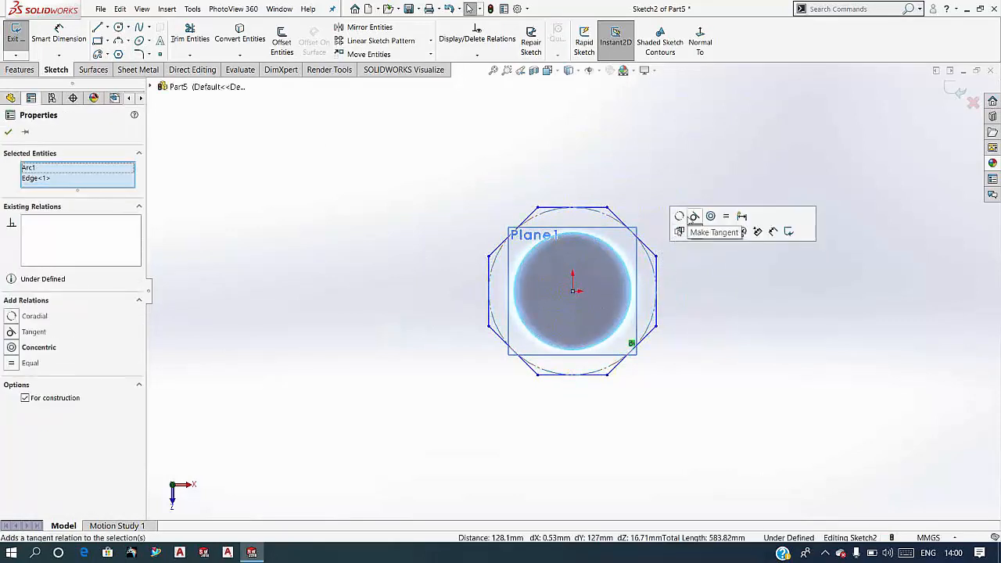
pyautogui.click(692, 218)
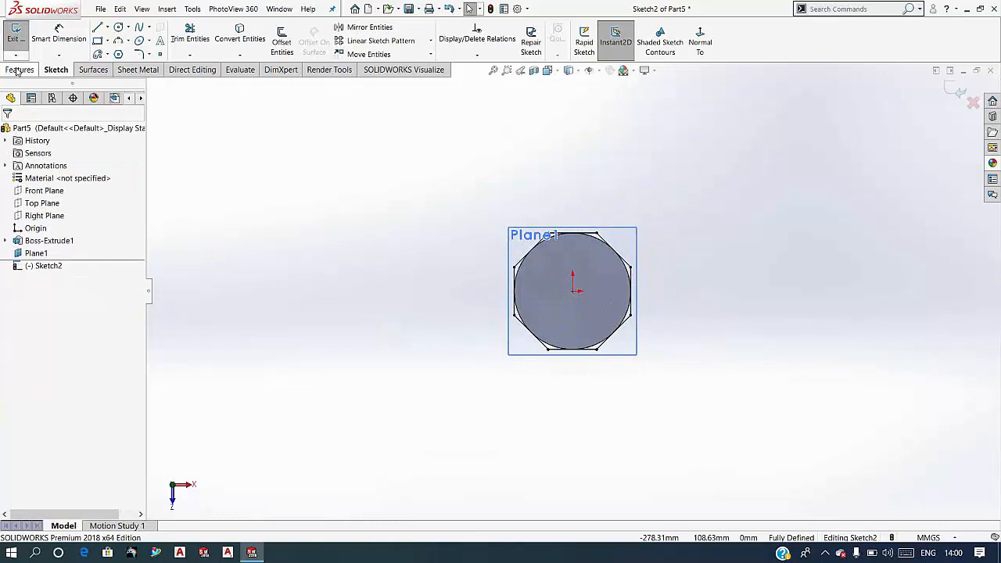
pyautogui.click(955, 89)
# Step: Create a lofted boss between the octagon sketch and the cylinder's top face
pyautogui.click(117, 40)
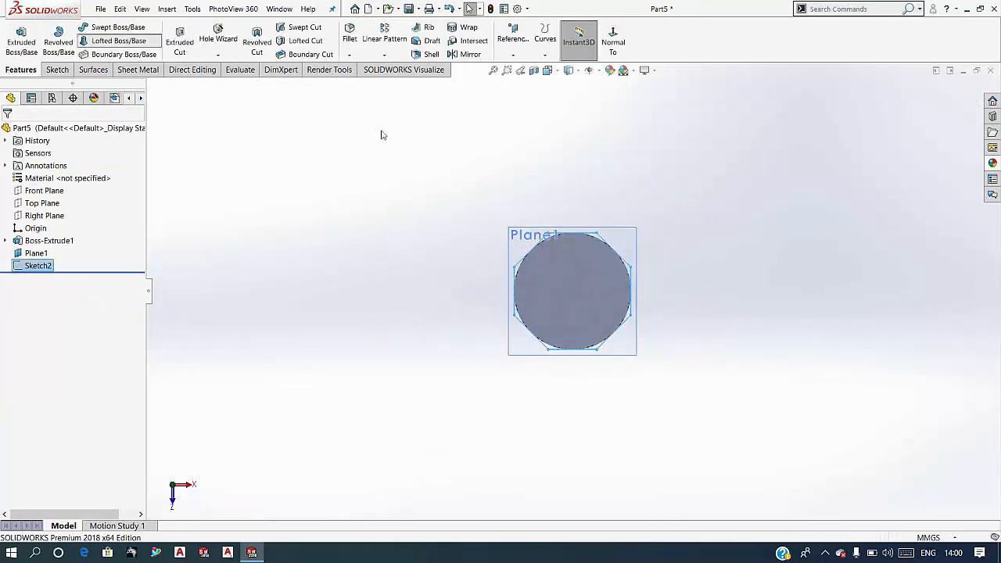
pyautogui.moveTo(562, 310); pyautogui.dragTo(573, 217, button='middle')
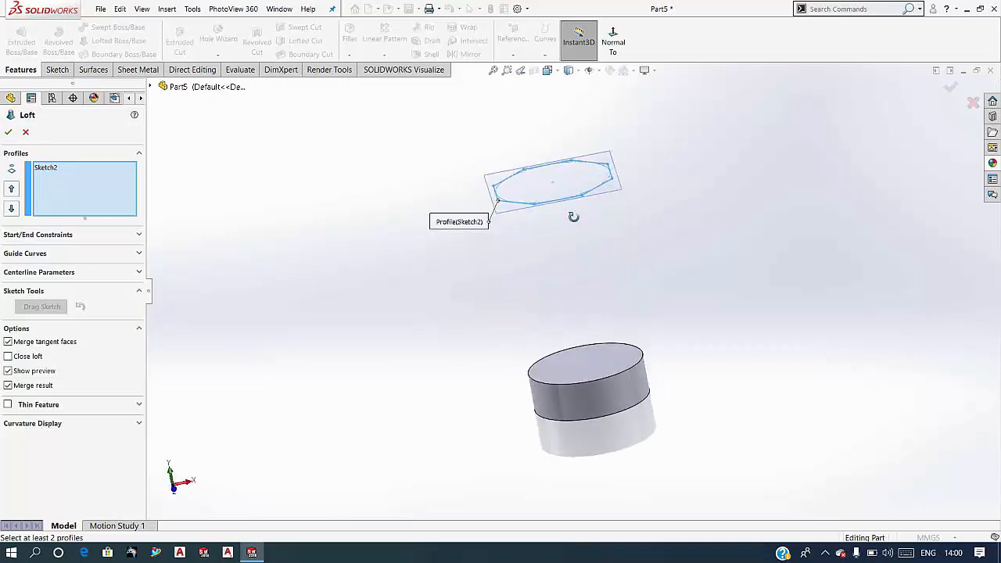
pyautogui.click(614, 391)
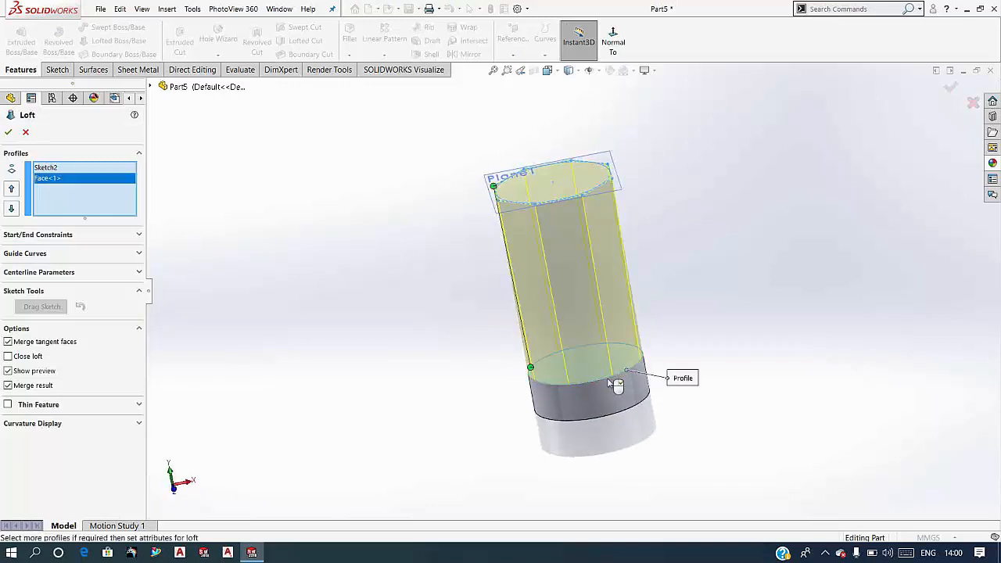
pyautogui.click(9, 134)
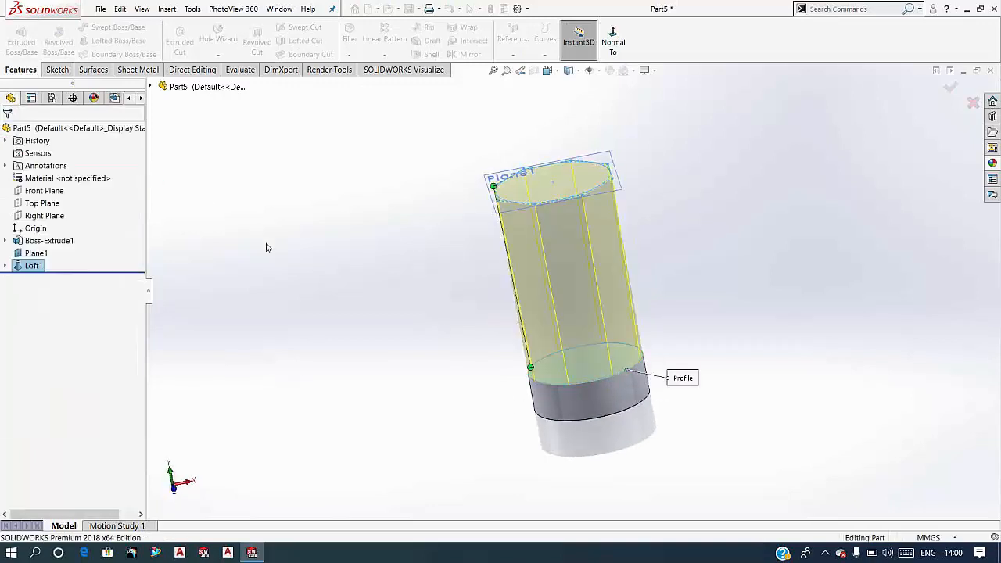
# Step: Hide the offset reference plane at the top of the loft
pyautogui.click(36, 253)
pyautogui.click(80, 237)
pyautogui.moveTo(532, 205); pyautogui.dragTo(562, 198, button='middle')
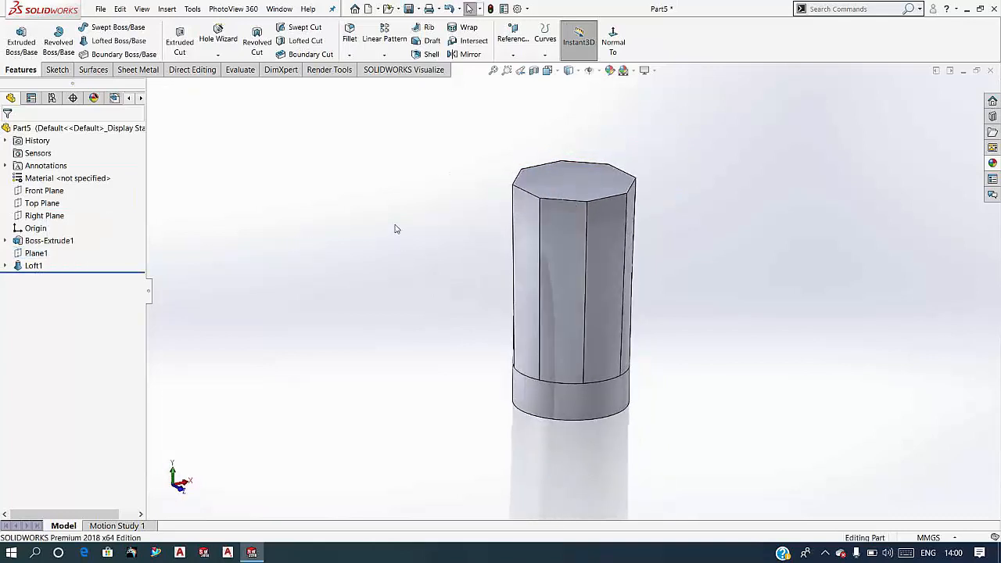
# Step: Twist the lofted body by 120 degrees with a Flex feature
pyautogui.click(168, 9)
pyautogui.moveTo(235, 52)
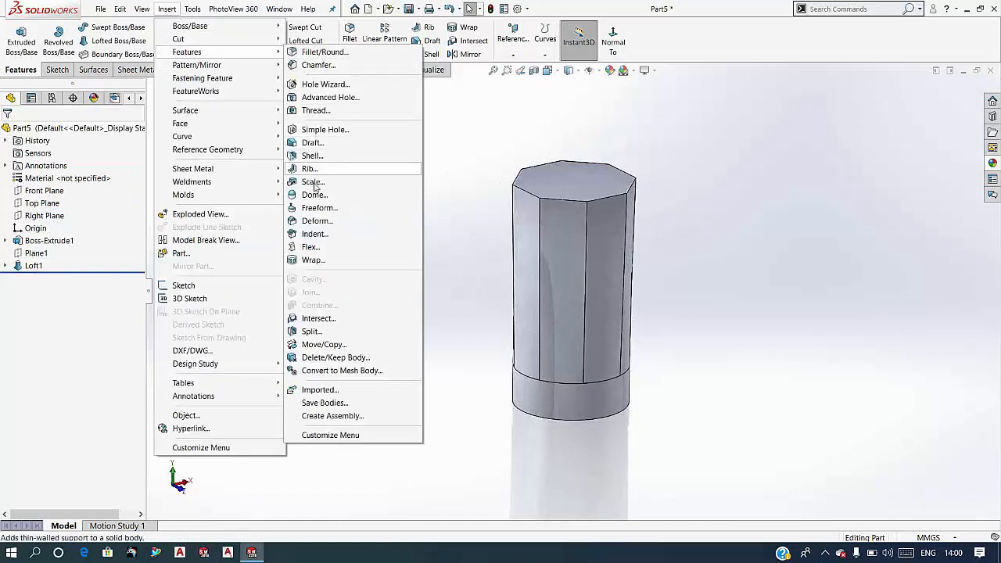
pyautogui.click(316, 249)
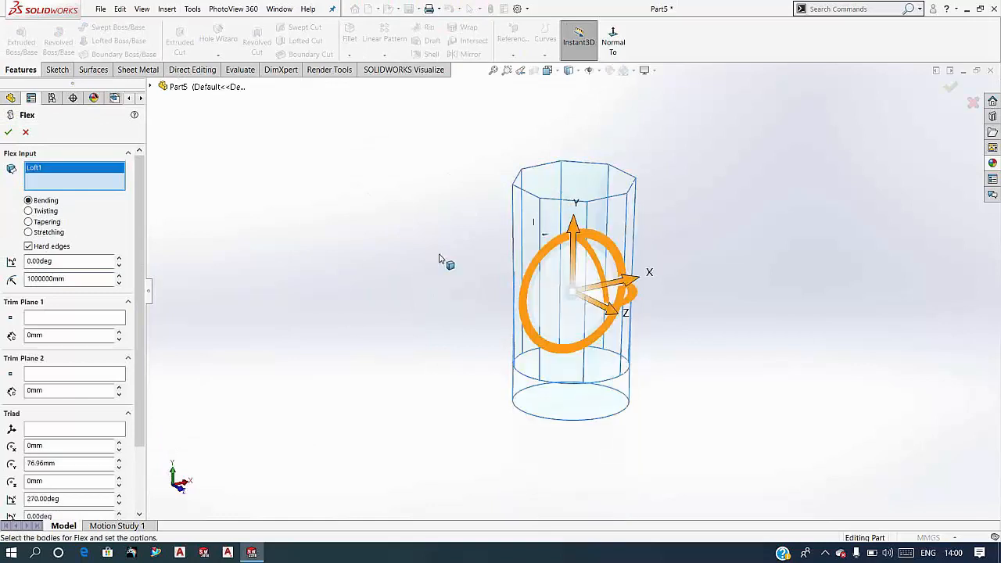
pyautogui.click(42, 215)
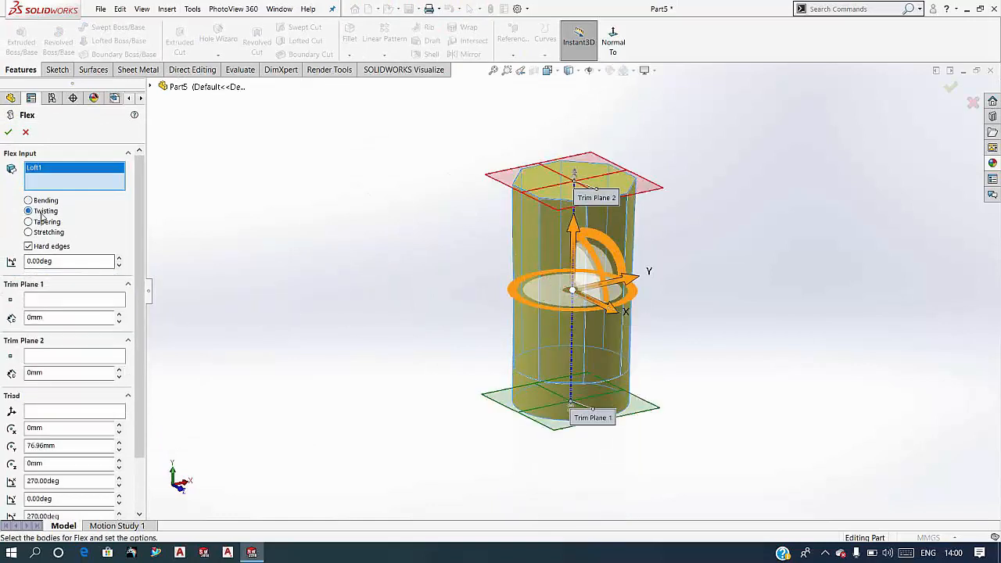
pyautogui.doubleClick(37, 261)
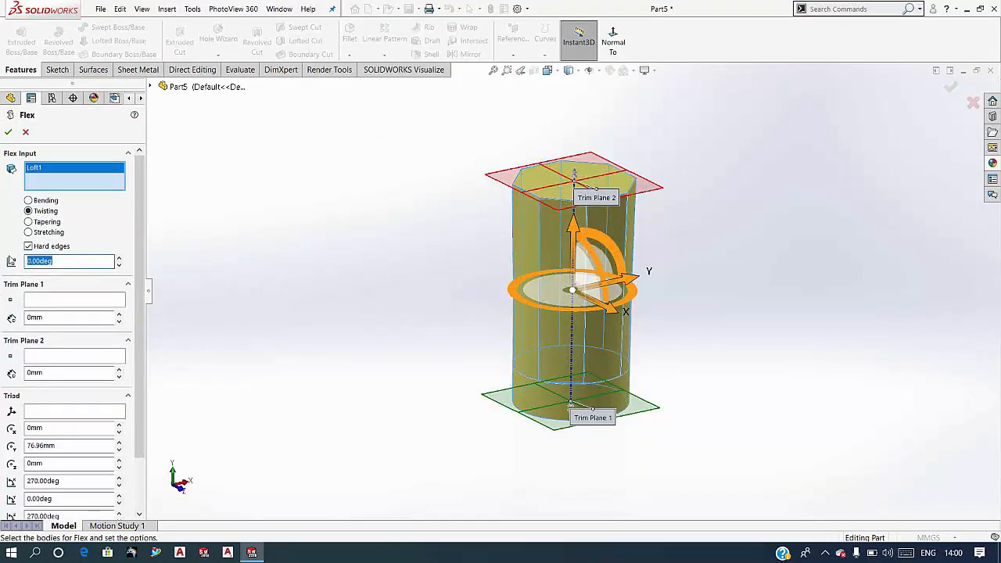
pyautogui.write('120')
pyautogui.press('Return')
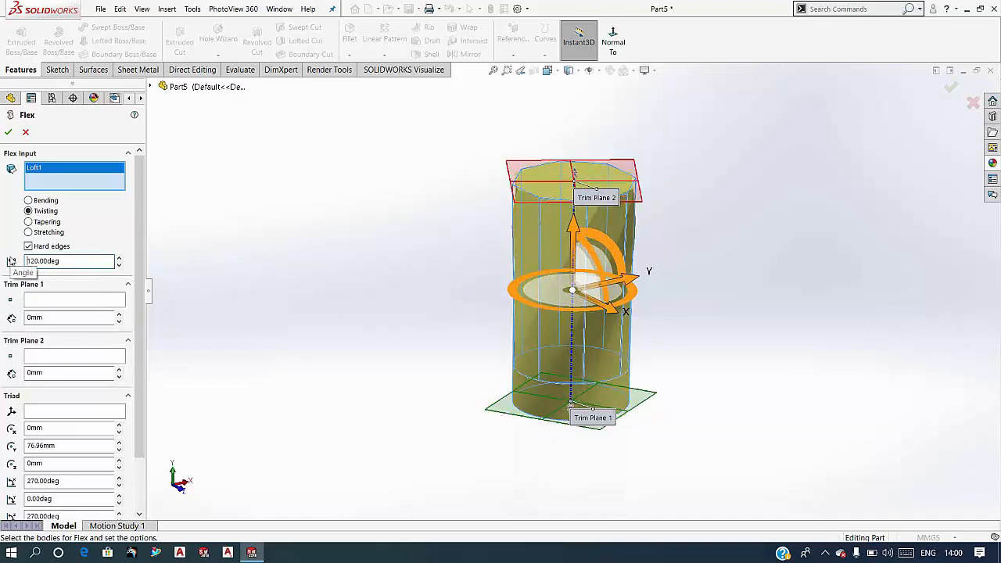
pyautogui.press('Return')
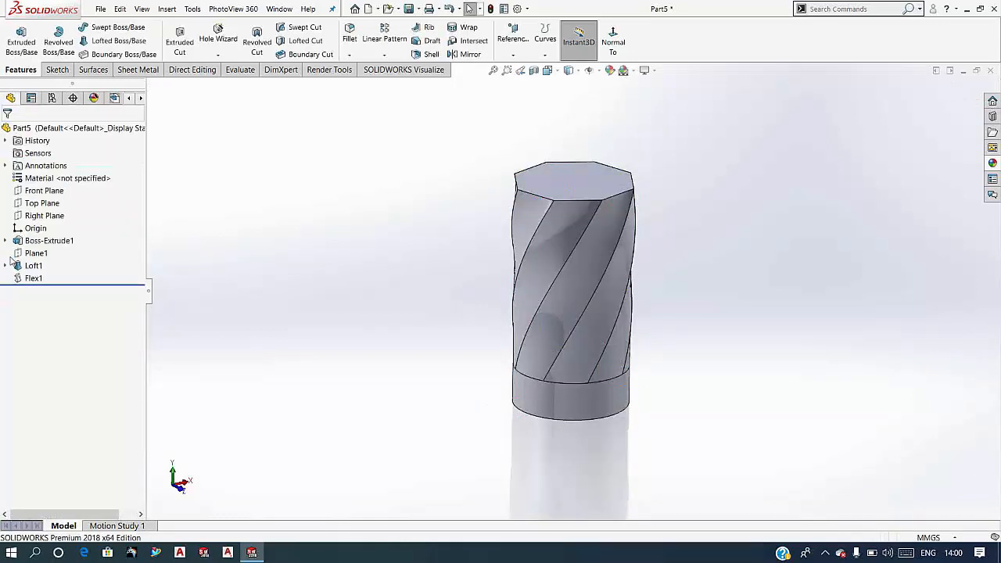
# Step: Fillet all eight twisted side edges of the body with a 5 mm radius
pyautogui.click(349, 39)
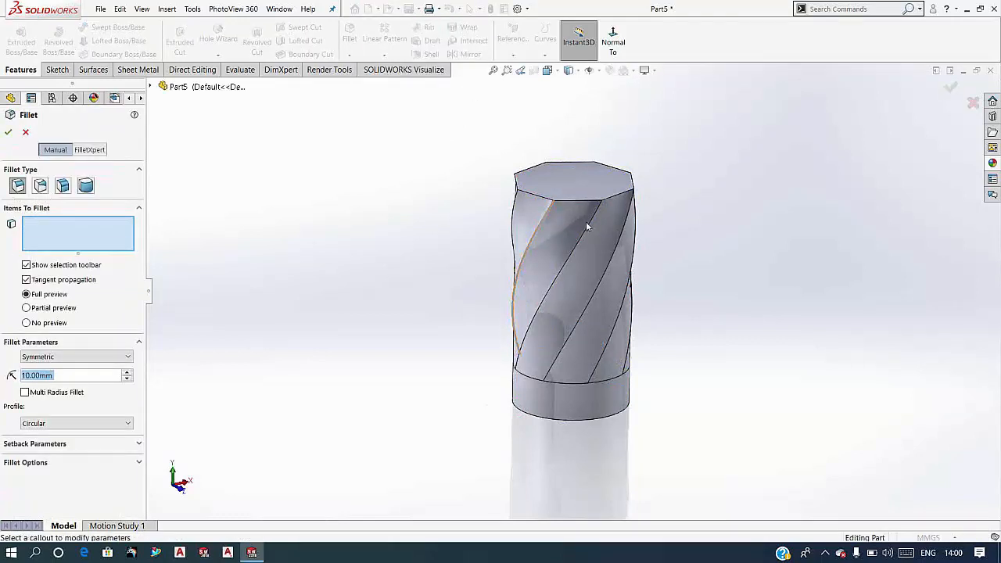
pyautogui.click(549, 215)
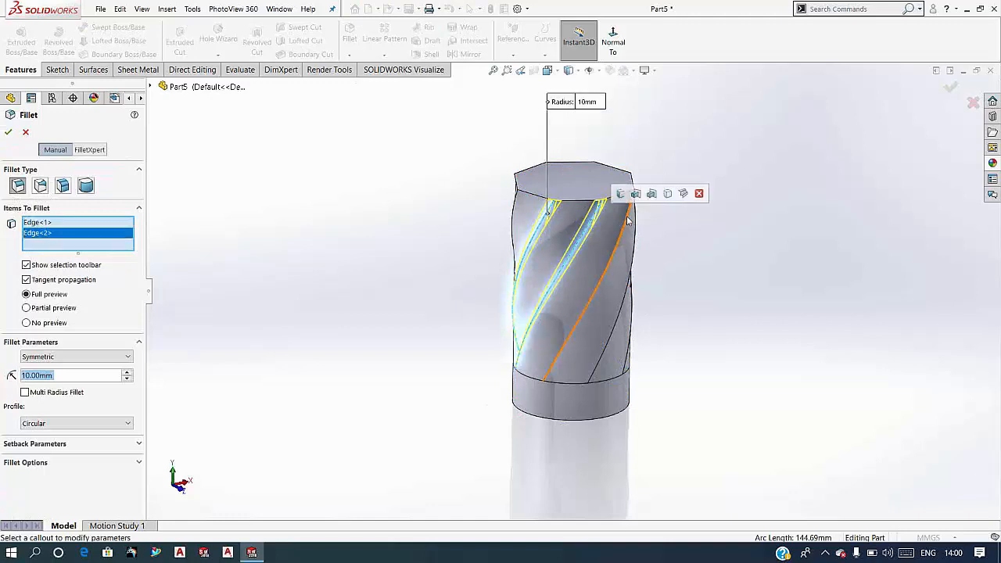
pyautogui.click(629, 211)
pyautogui.moveTo(682, 221); pyautogui.dragTo(556, 220, button='middle')
pyautogui.click(568, 211)
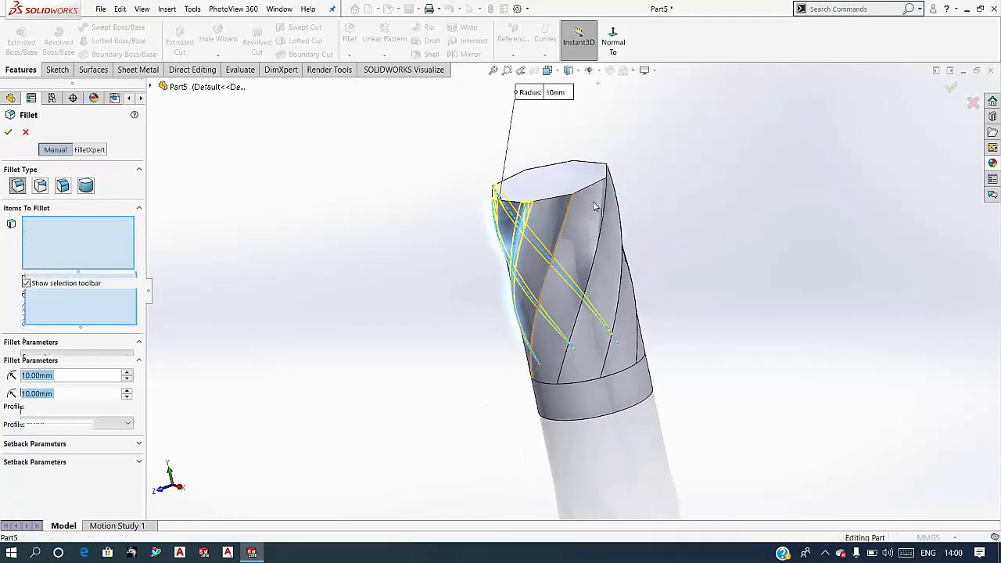
pyautogui.click(604, 195)
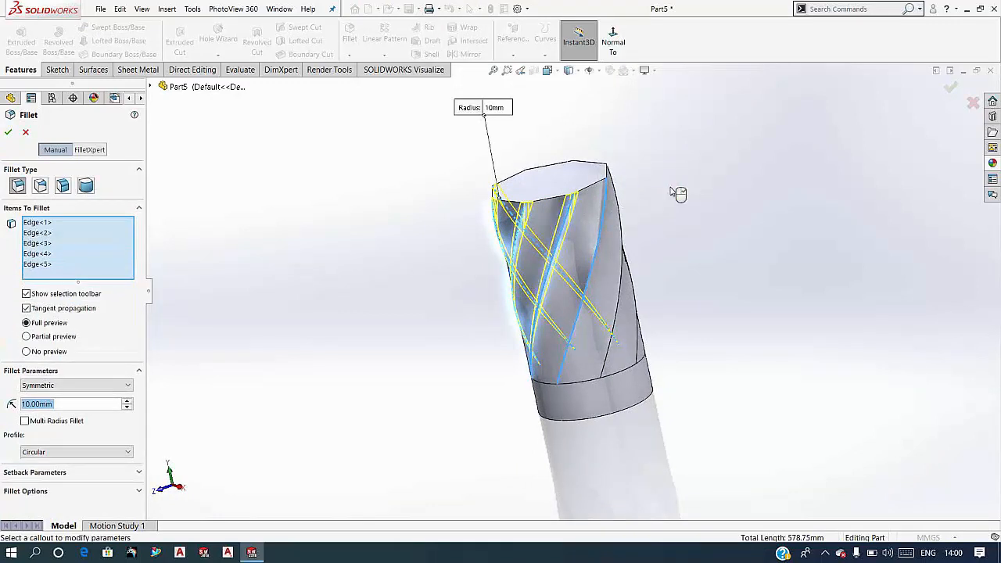
pyautogui.moveTo(677, 194); pyautogui.dragTo(587, 202, button='middle')
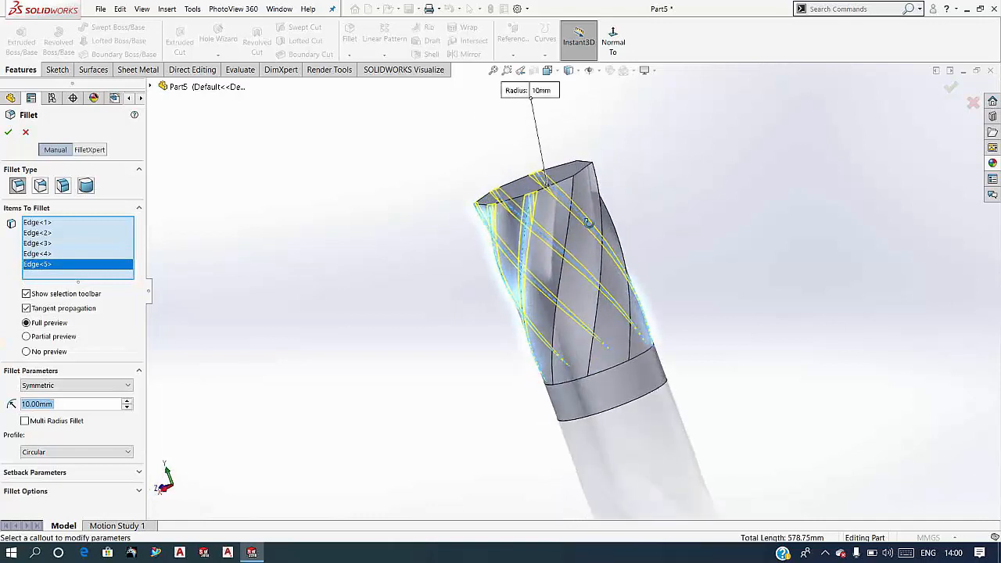
pyautogui.click(588, 205)
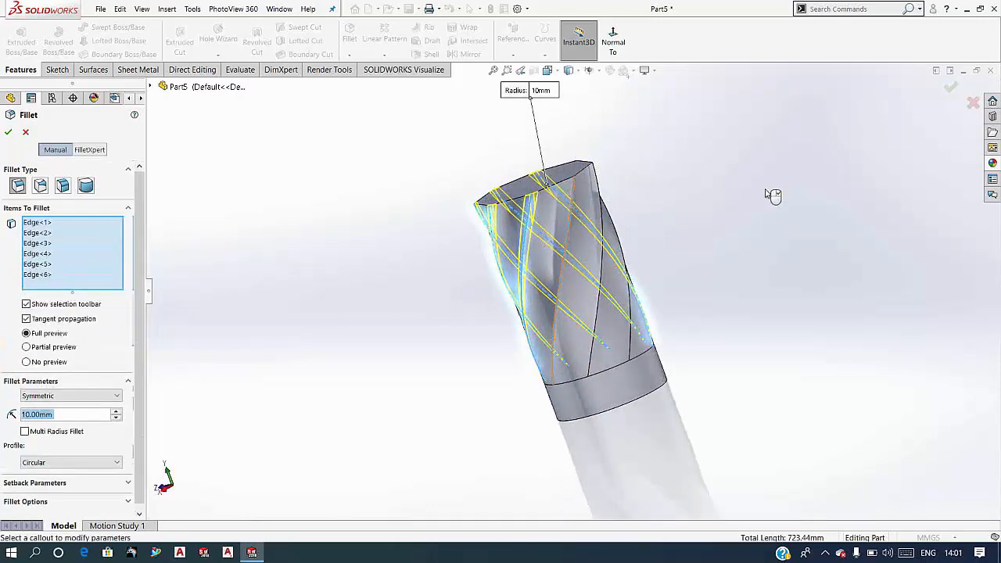
pyautogui.moveTo(770, 194); pyautogui.dragTo(654, 308, button='middle')
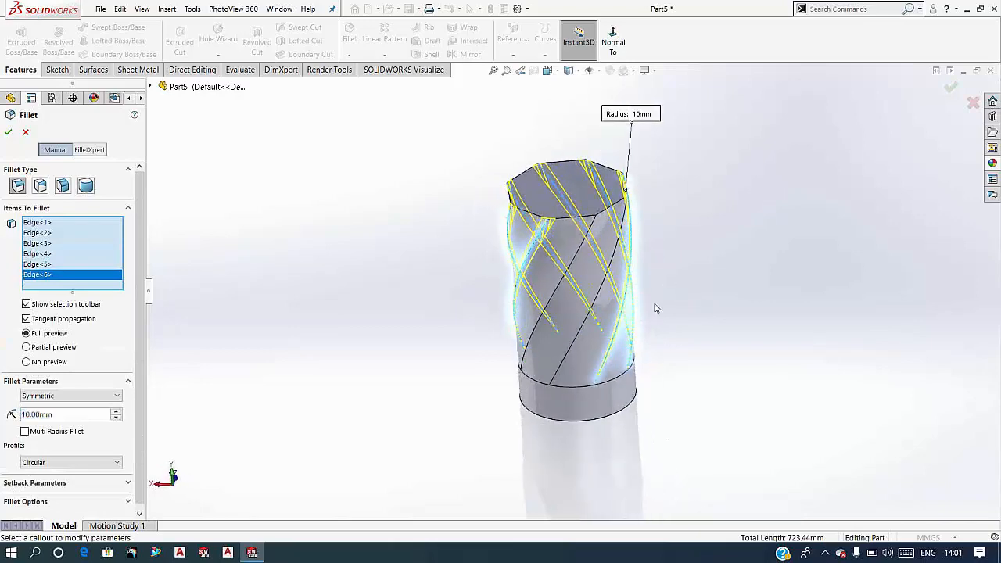
pyautogui.click(578, 256)
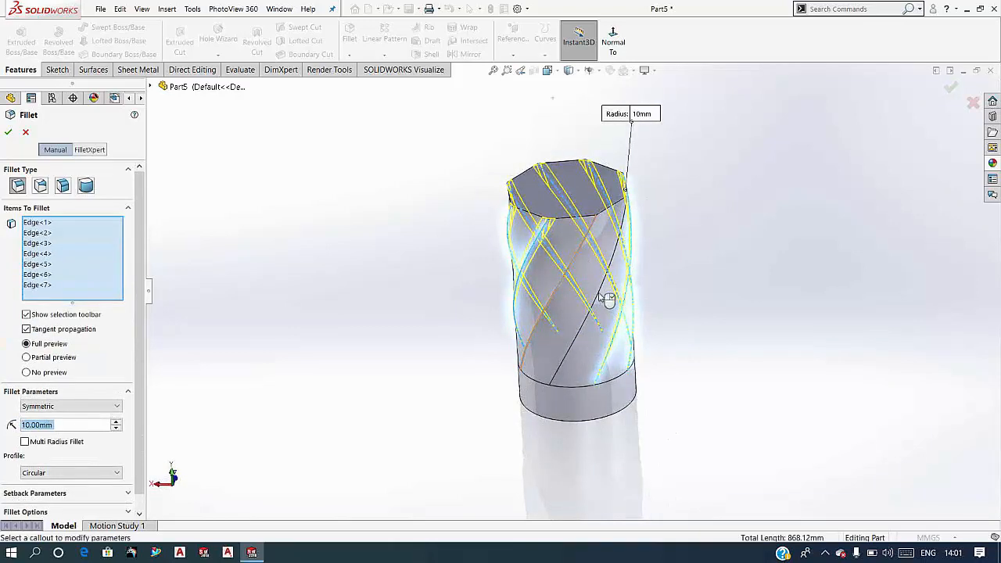
pyautogui.click(600, 294)
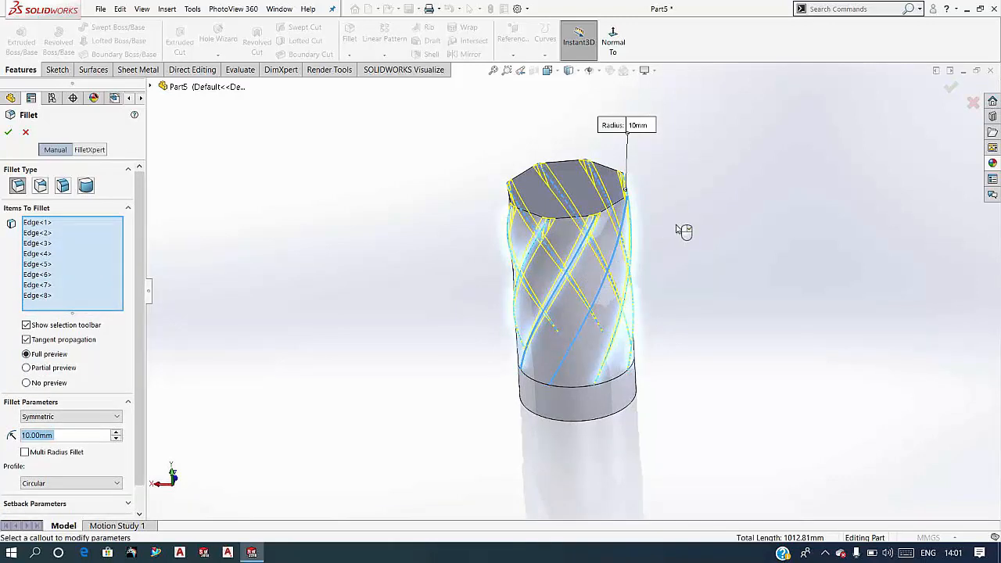
pyautogui.moveTo(686, 224); pyautogui.dragTo(493, 274, button='middle')
pyautogui.write('5')
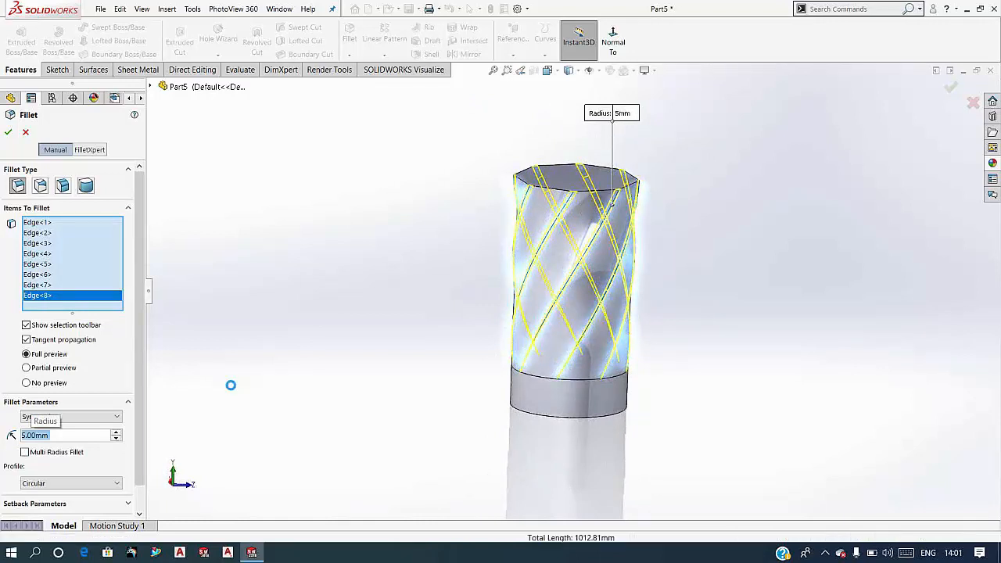
pyautogui.press('Return')
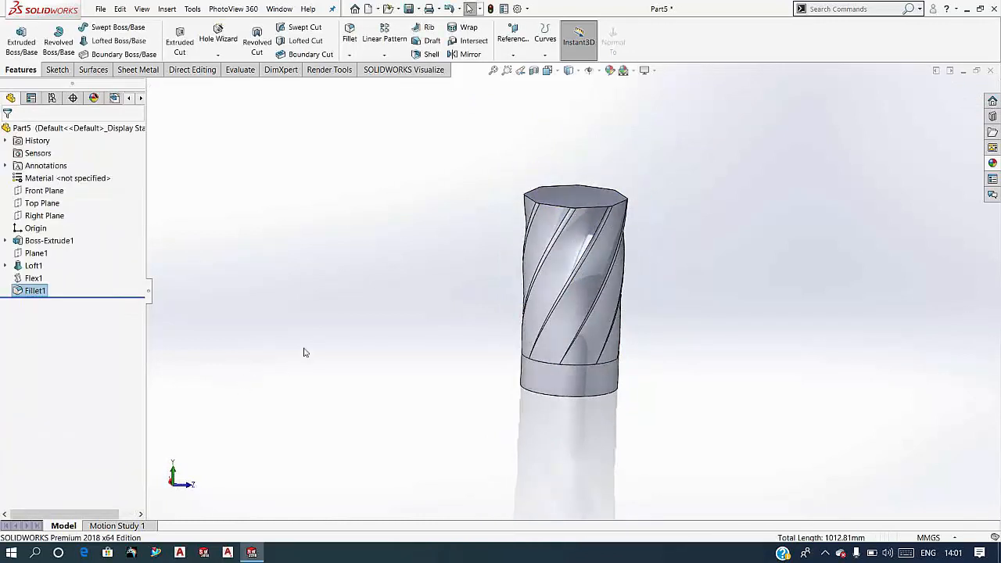
pyautogui.click(501, 162)
# Step: Start a shell that removes the top octagonal face, with a wall thickness of 1 mm
pyautogui.moveTo(513, 171); pyautogui.dragTo(502, 179, button='middle')
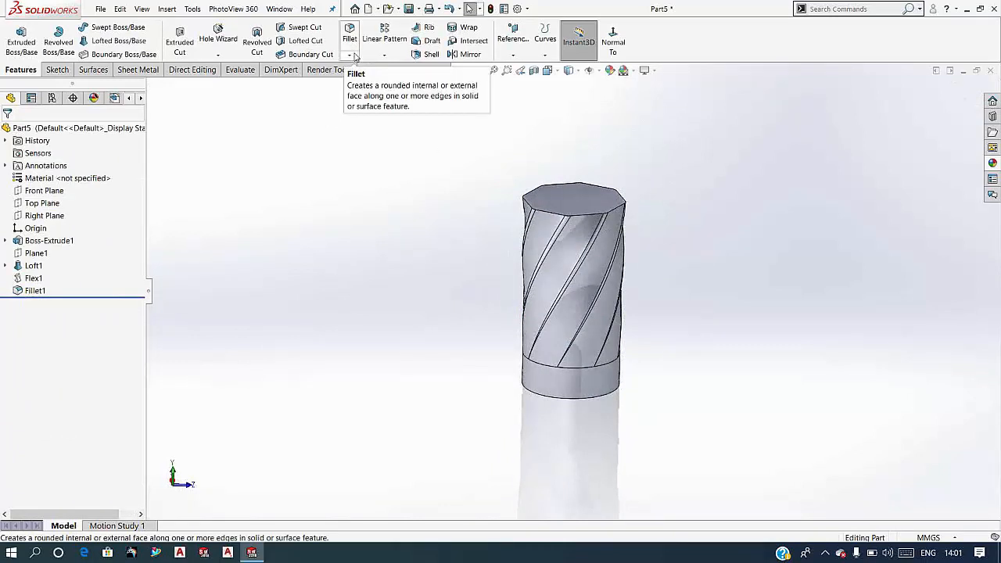
pyautogui.click(428, 54)
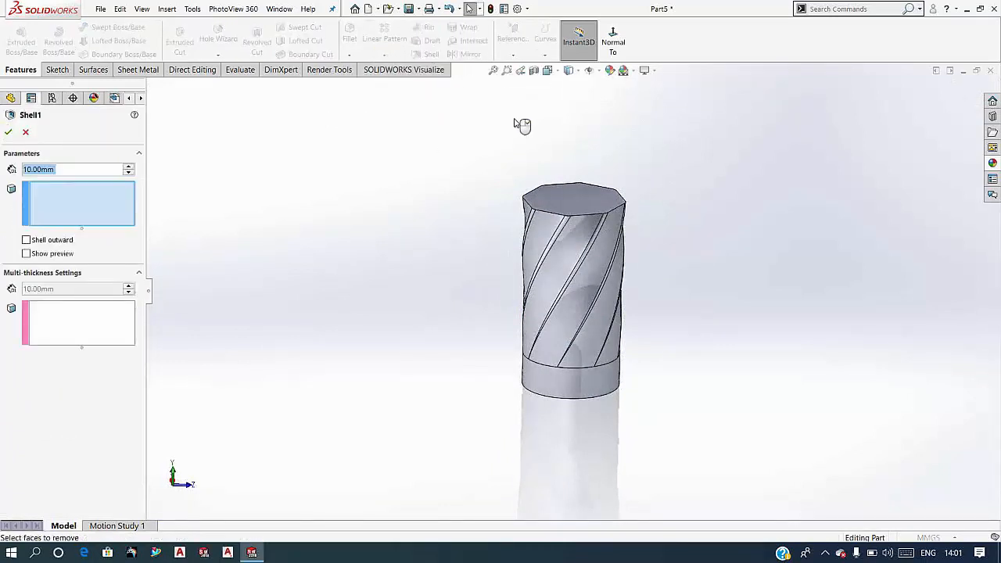
pyautogui.click(587, 199)
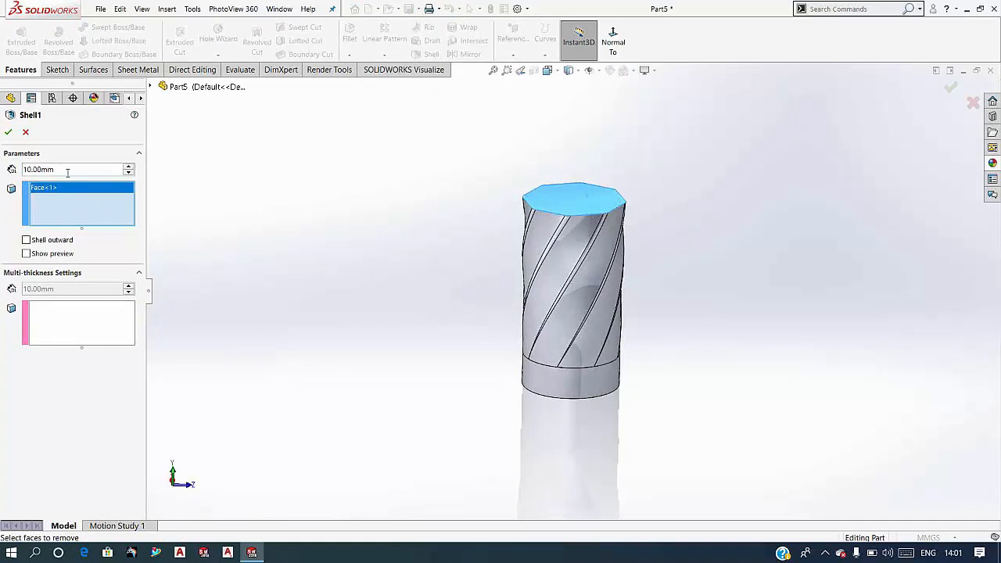
pyautogui.moveTo(68, 173); pyautogui.dragTo(3, 170)
pyautogui.write('1')
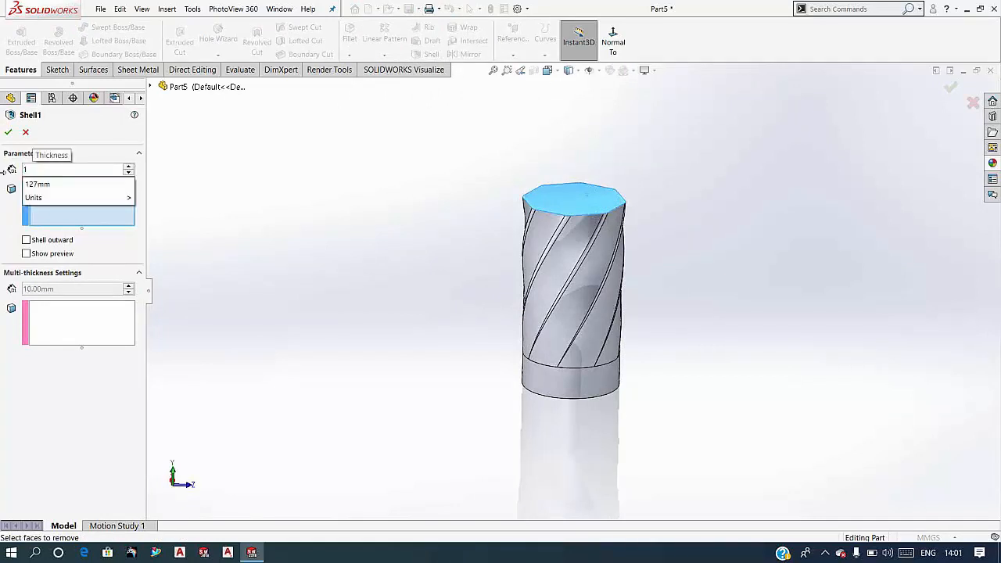
pyautogui.press('Return')
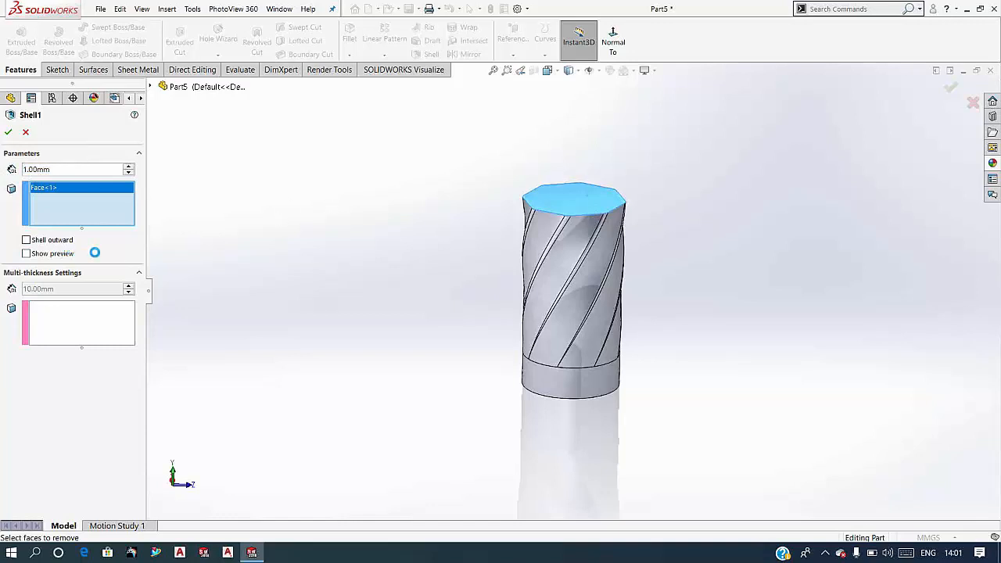
# Step: Give the circular bottom face its own shell thickness of 1 in and finish the shell
pyautogui.click(78, 323)
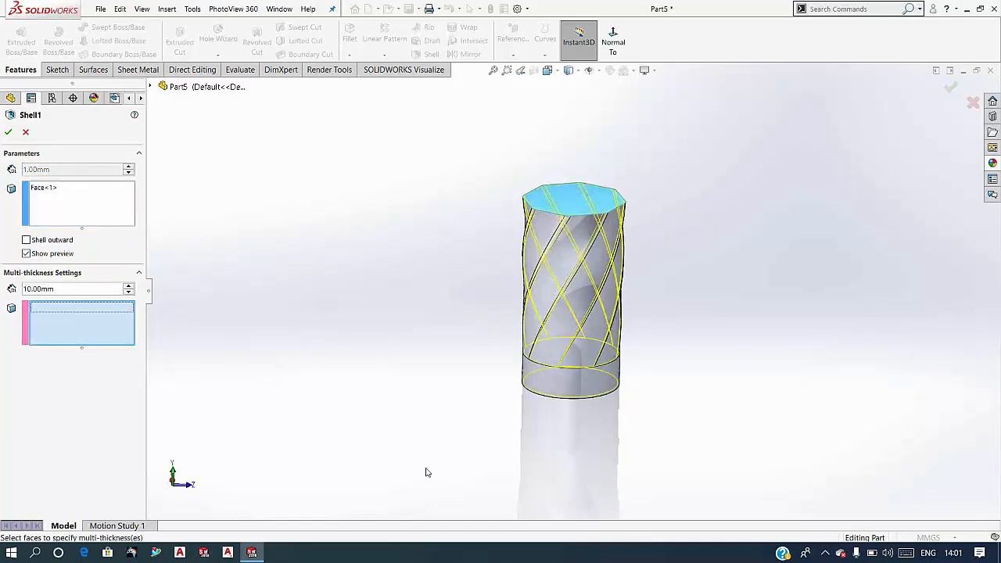
pyautogui.moveTo(426, 472); pyautogui.dragTo(561, 334, button='middle')
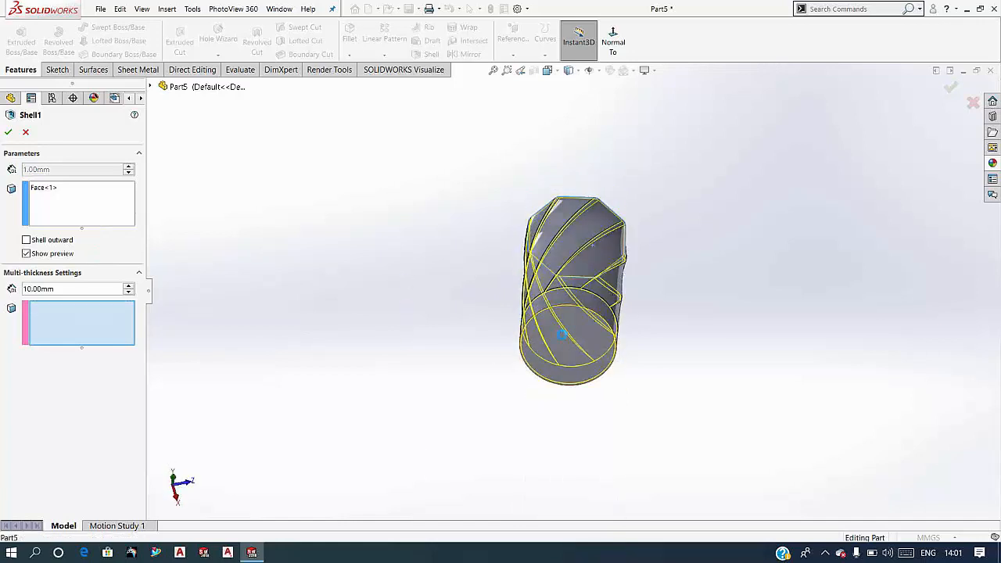
pyautogui.click(563, 336)
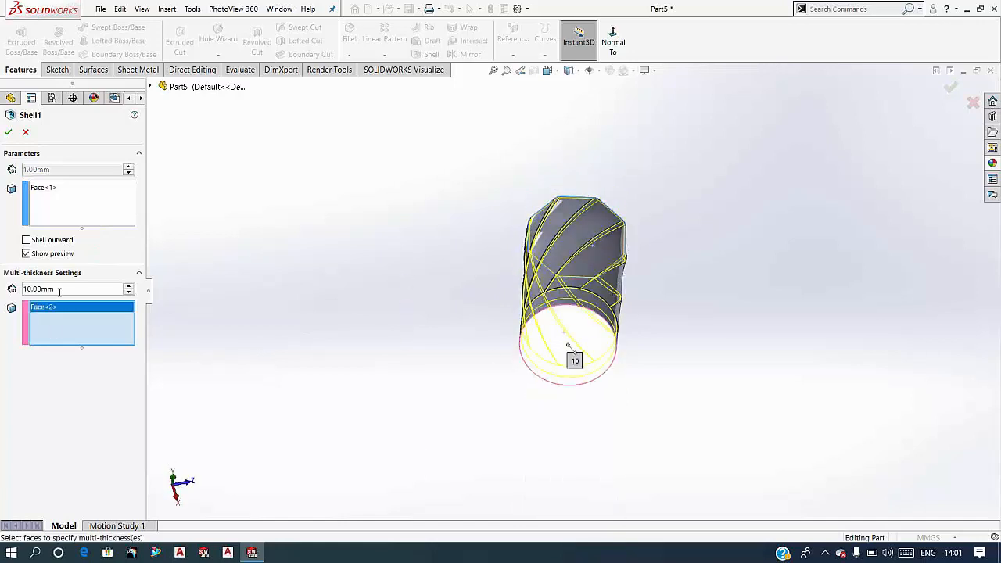
pyautogui.moveTo(60, 292); pyautogui.dragTo(2, 300)
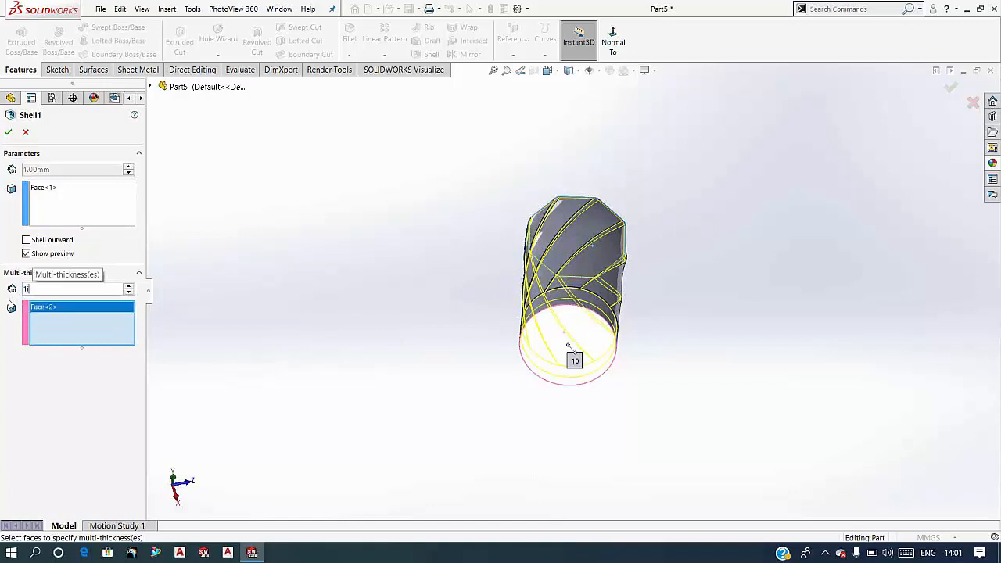
pyautogui.write('1in')
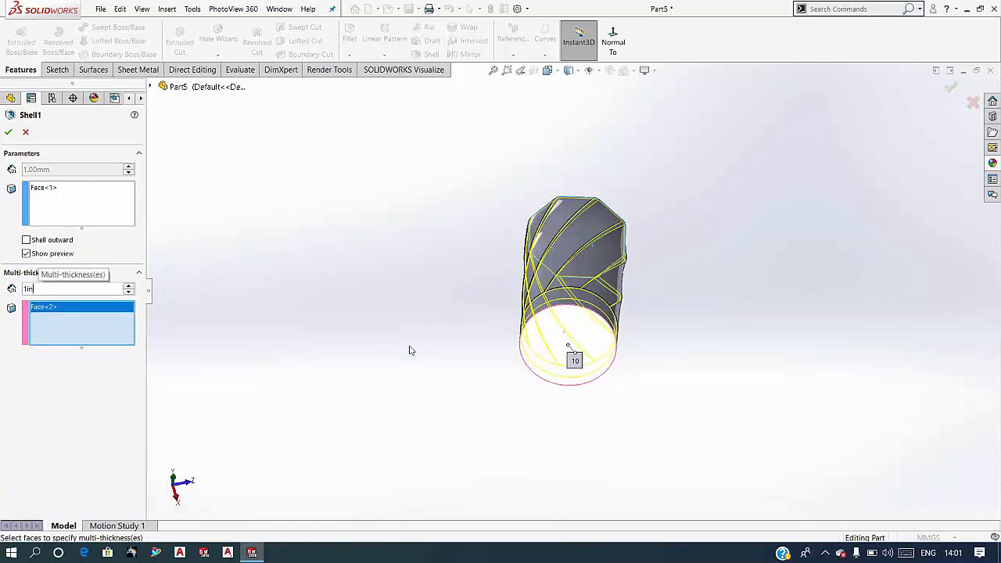
pyautogui.moveTo(429, 270); pyautogui.dragTo(352, 311, button='middle')
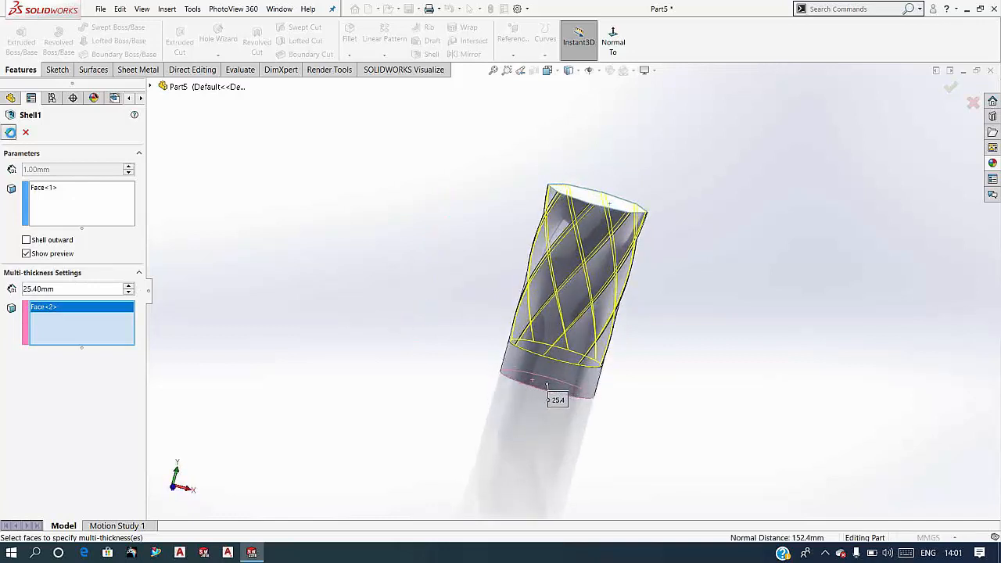
pyautogui.click(9, 132)
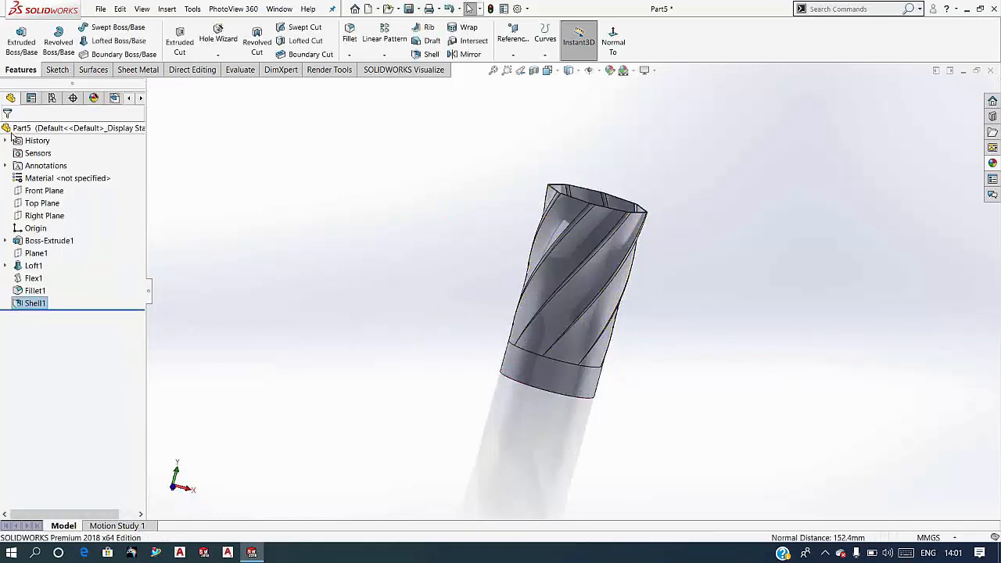
# Step: Fillet the inner floor face of the hollow body with a 10 mm radius
pyautogui.moveTo(630, 138); pyautogui.dragTo(539, 276, button='middle')
pyautogui.click(349, 35)
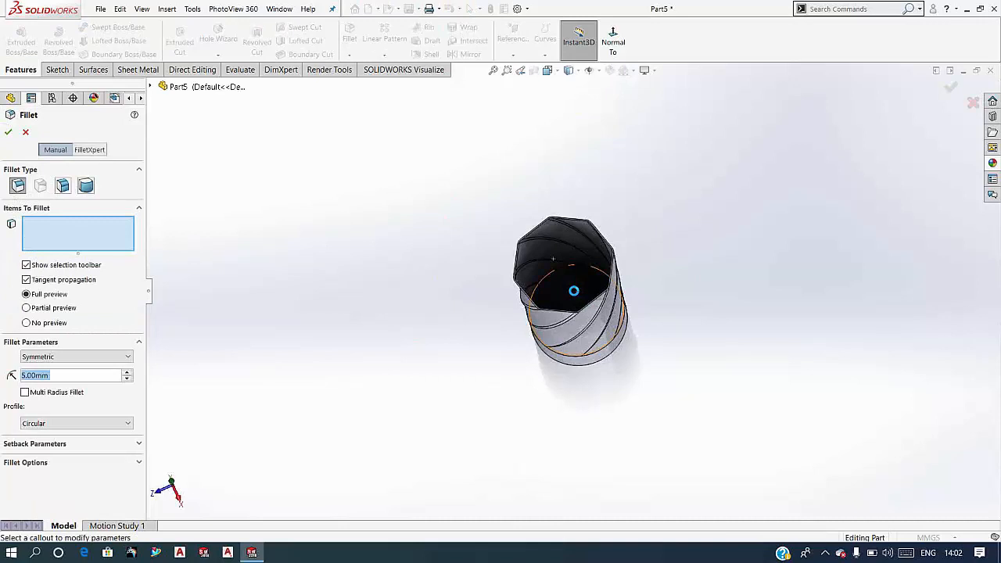
pyautogui.click(578, 296)
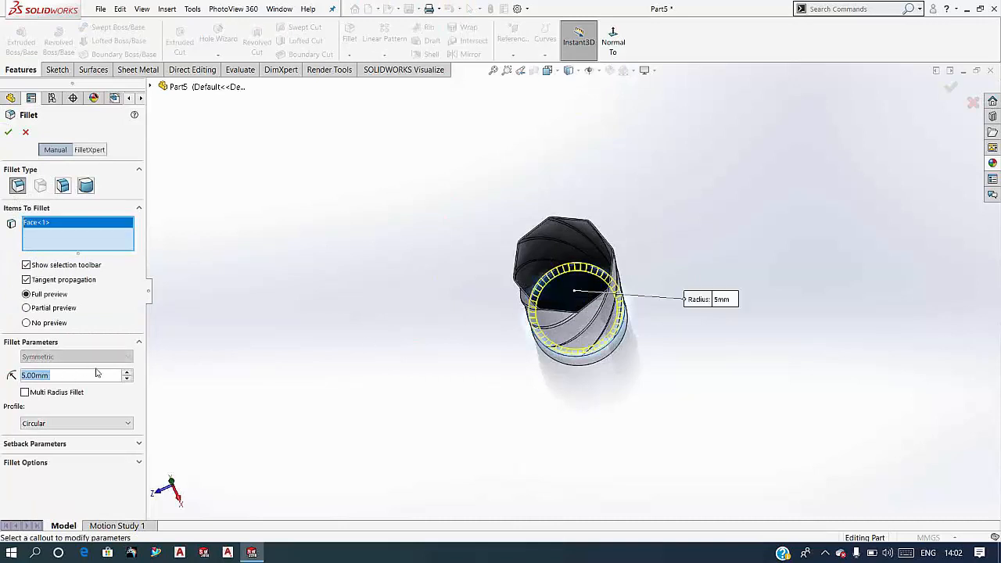
pyautogui.write('10')
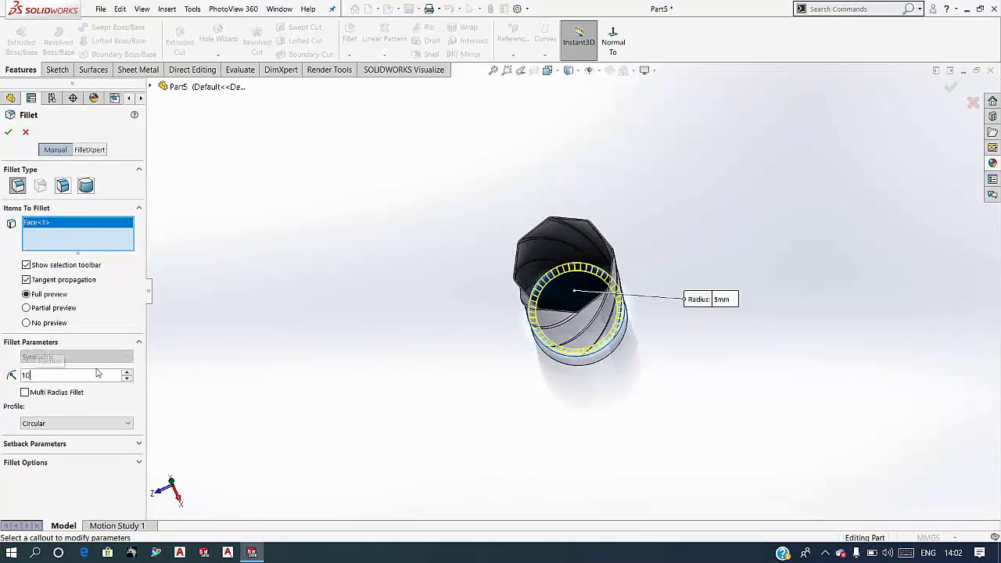
pyautogui.press('Return')
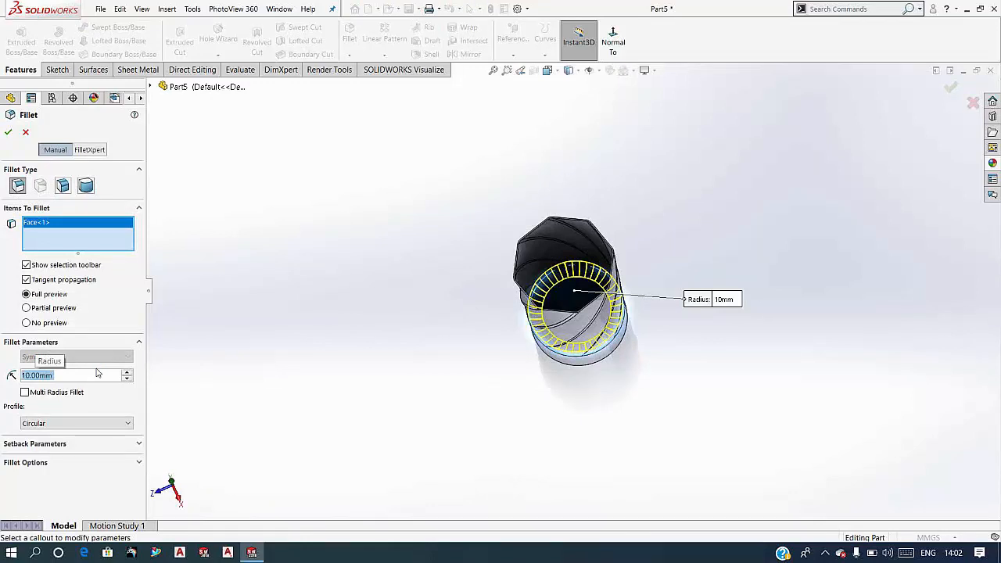
pyautogui.press('Return')
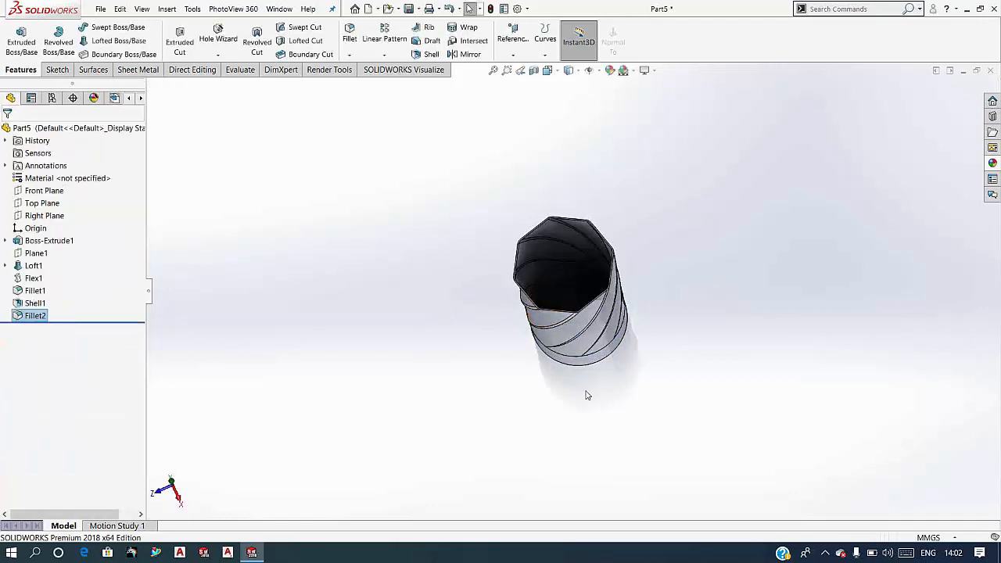
pyautogui.moveTo(585, 392); pyautogui.dragTo(601, 215, button='middle')
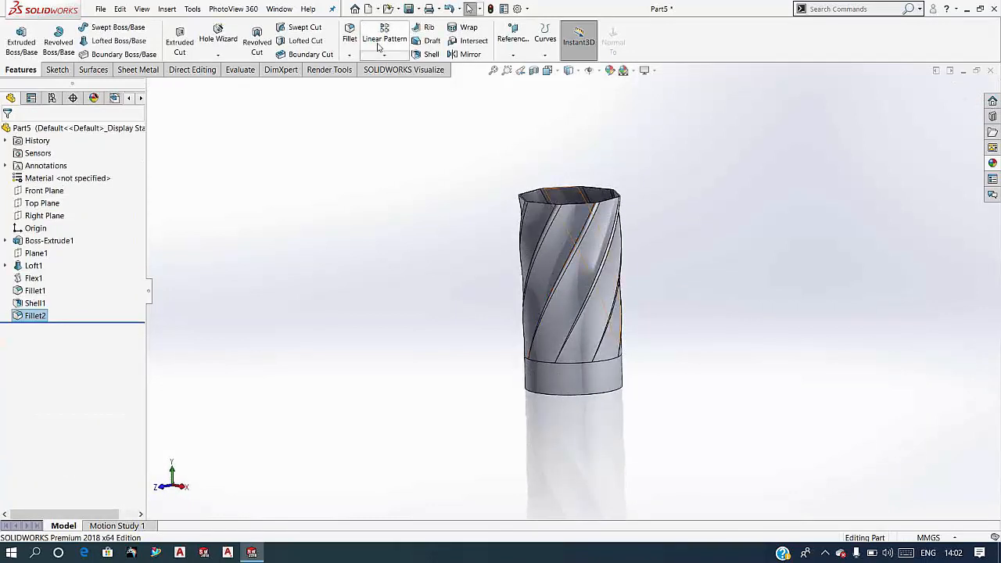
# Step: Fillet the circular underside face of the glass base with an 8 mm radius
pyautogui.click(349, 33)
pyautogui.moveTo(553, 435); pyautogui.dragTo(467, 403, button='middle')
pyautogui.click(555, 379)
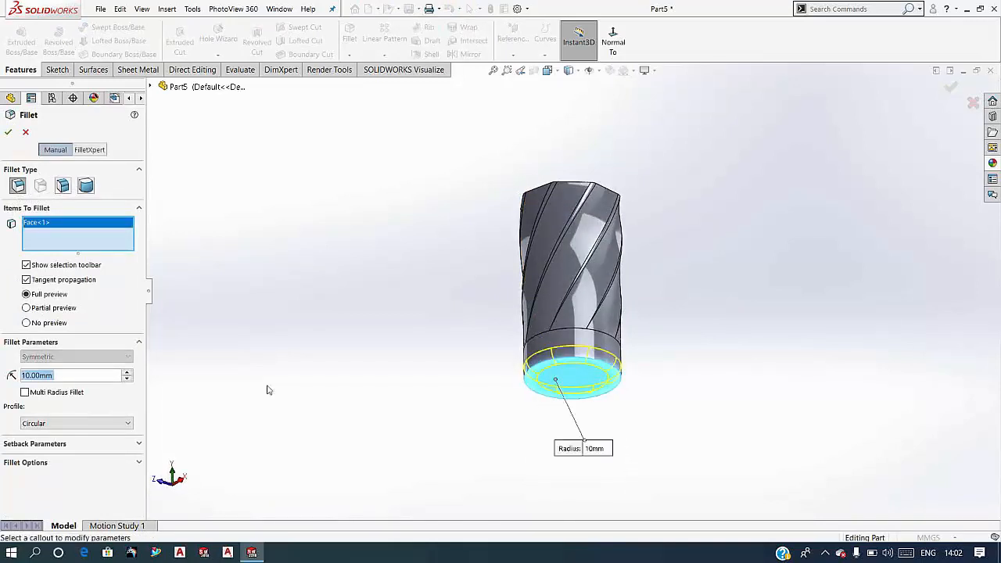
pyautogui.write('5')
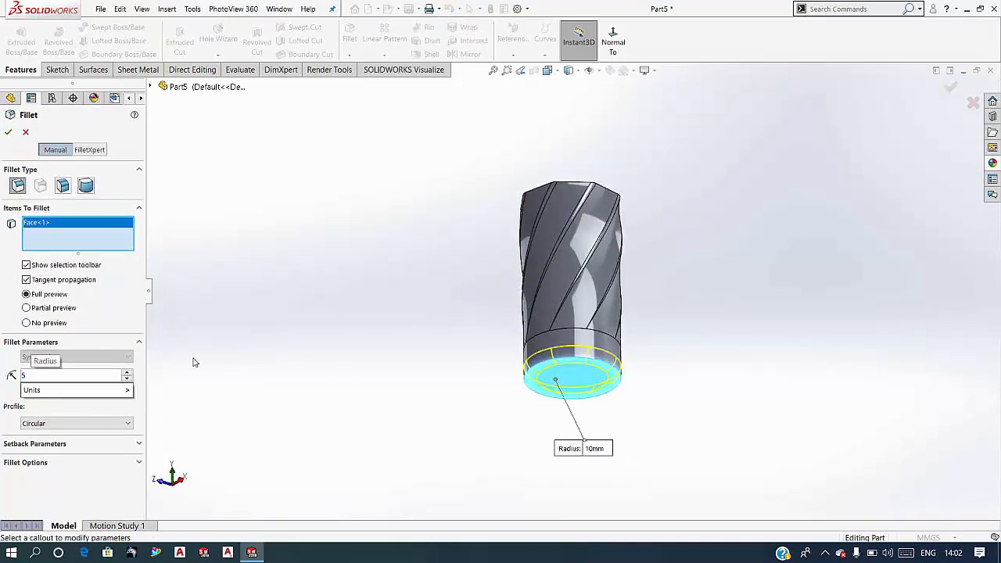
pyautogui.press('Return')
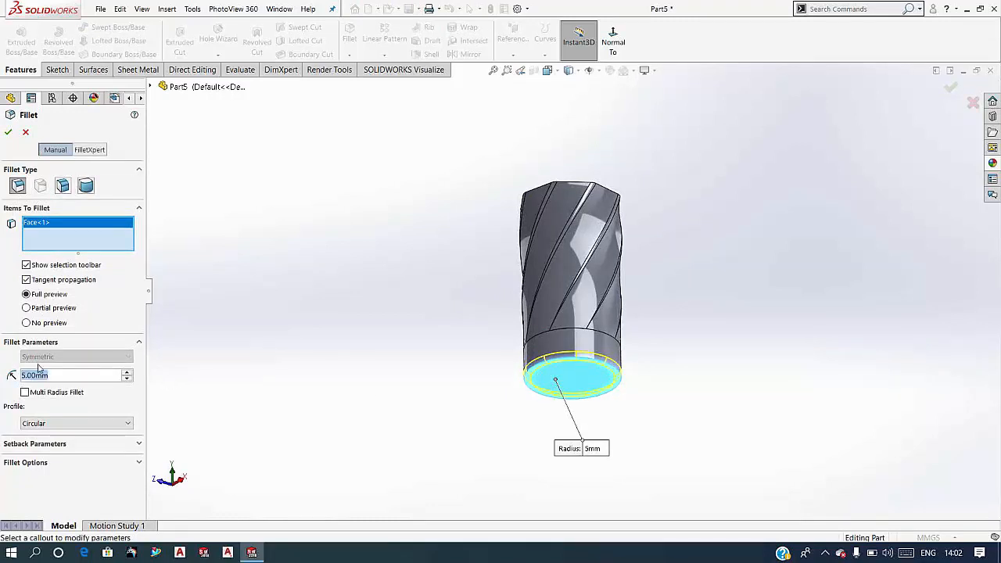
pyautogui.write('8')
pyautogui.press('Return')
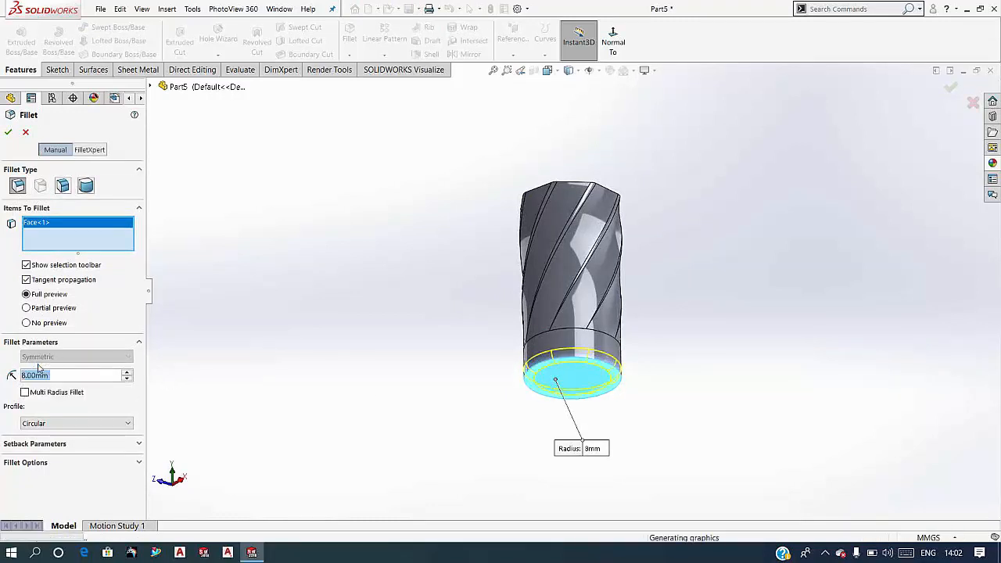
# Step: Switch the model's display style to wireframe so the interior of the base can be seen
pyautogui.moveTo(349, 251); pyautogui.dragTo(482, 309, button='middle')
pyautogui.scroll(-2, 542, 286)
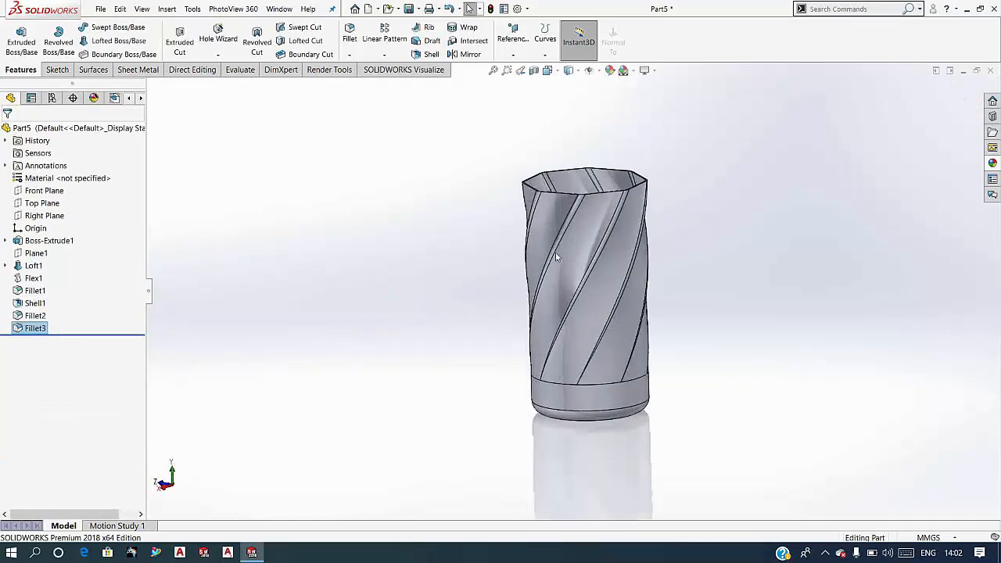
pyautogui.moveTo(557, 257); pyautogui.dragTo(583, 340, button='middle')
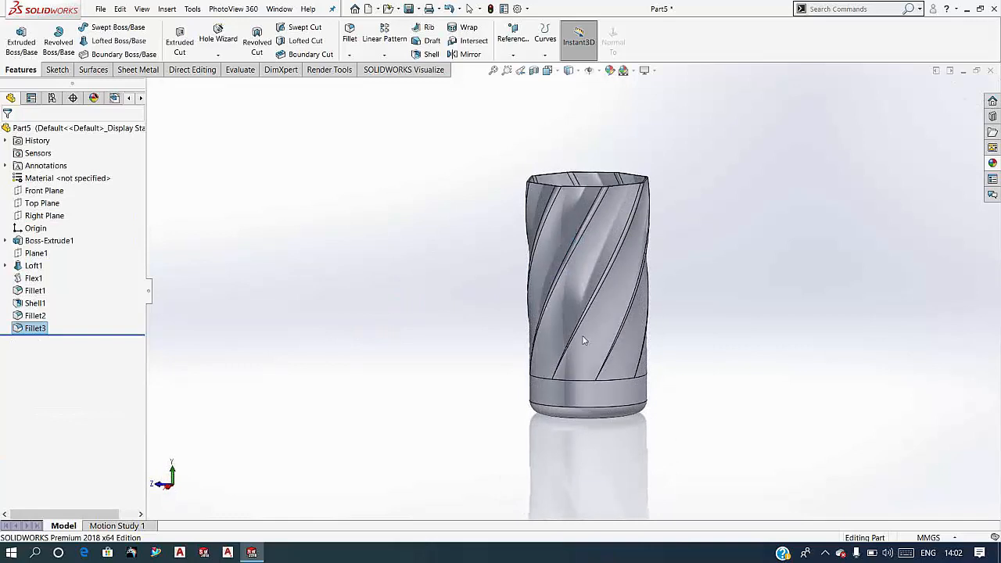
pyautogui.scroll(3, 641, 365)
pyautogui.scroll(-3, 641, 339)
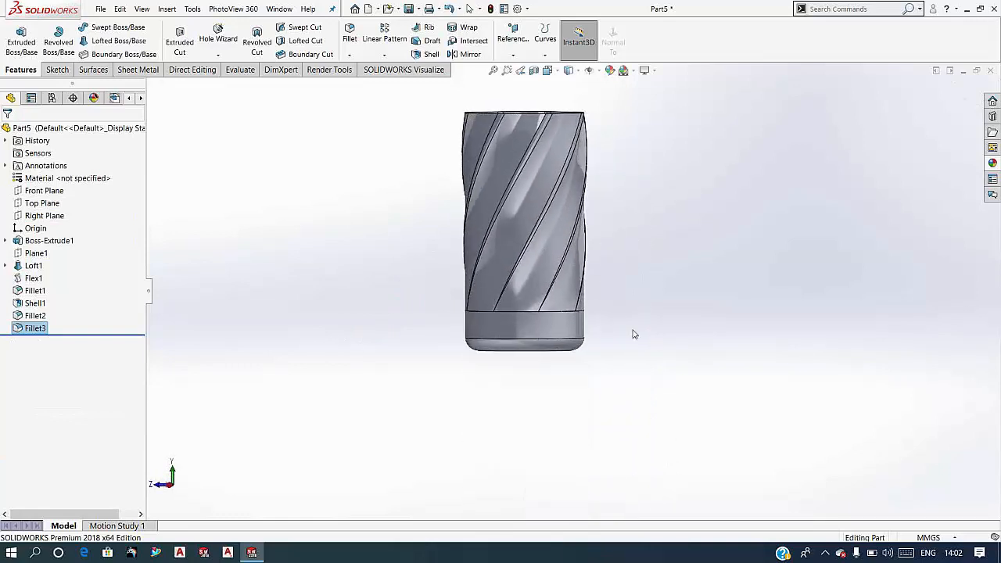
pyautogui.click(577, 71)
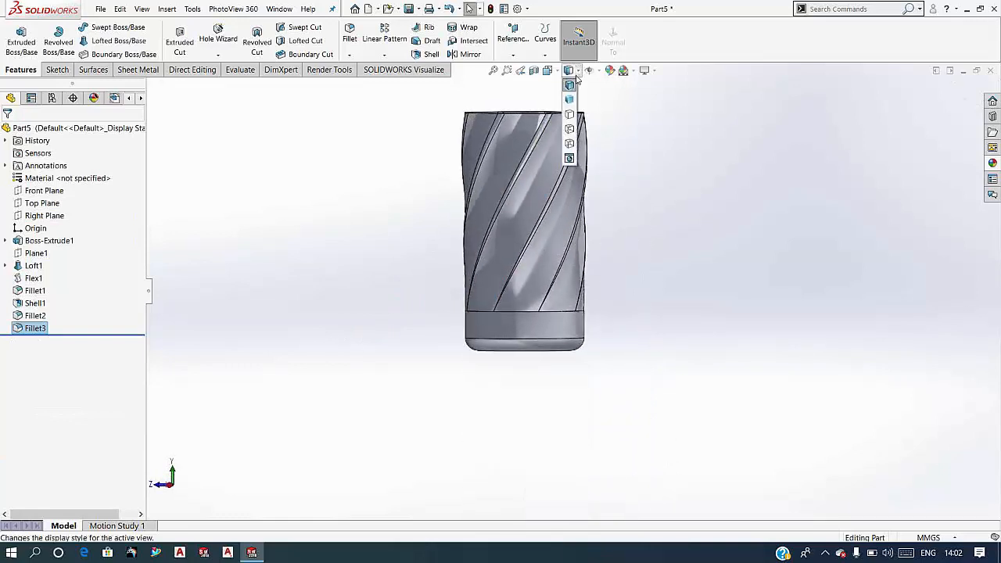
pyautogui.click(571, 84)
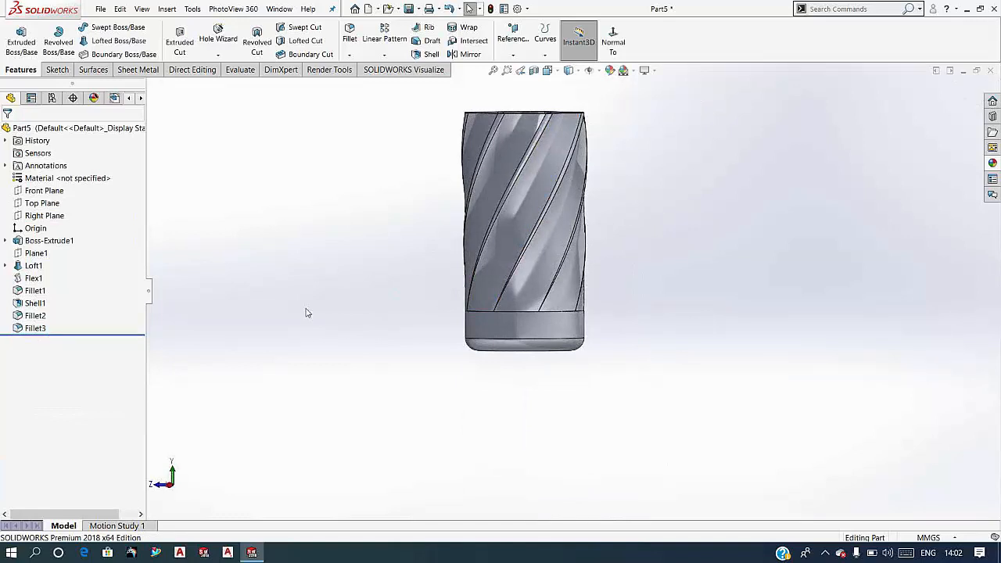
pyautogui.click(57, 217)
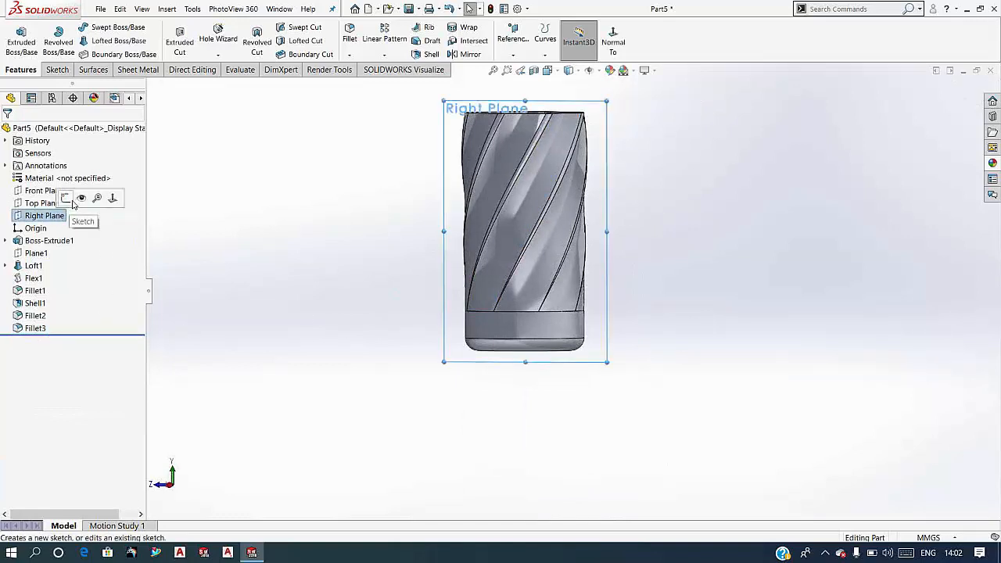
pyautogui.click(295, 223)
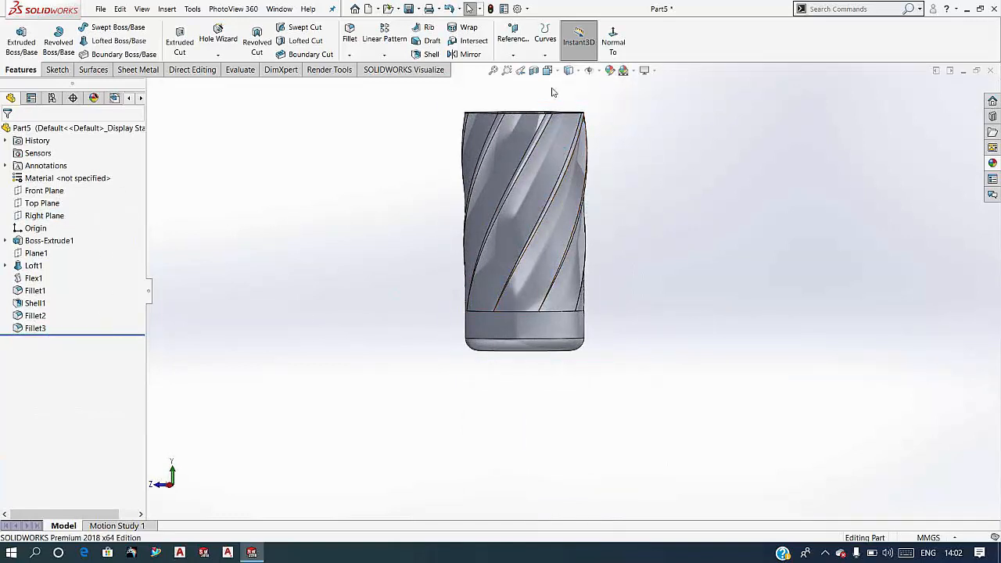
pyautogui.click(569, 72)
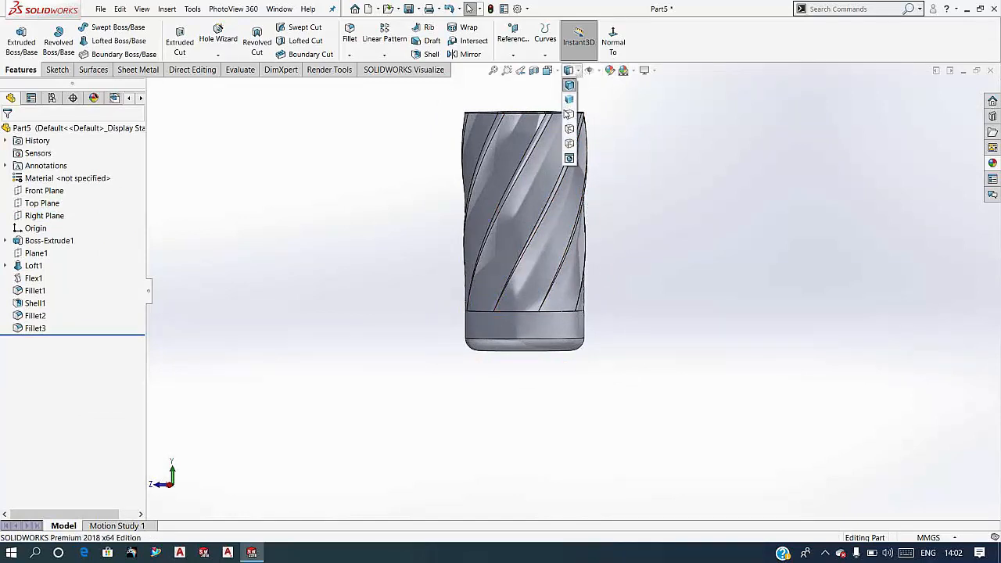
pyautogui.click(570, 142)
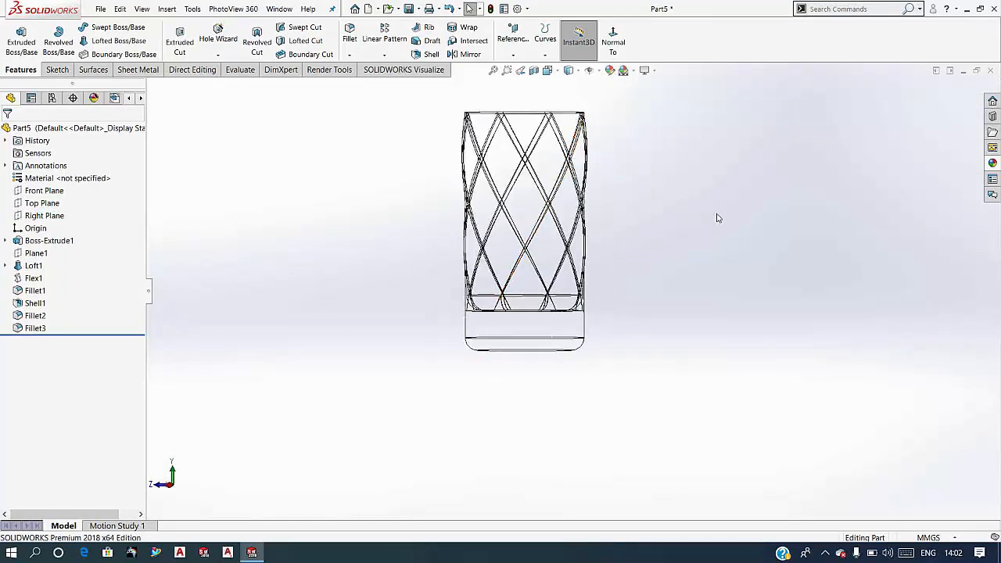
# Step: On the Front Plane, sketch a circle about 7.6 mm in diameter inside the left part of the solid base
pyautogui.click(47, 191)
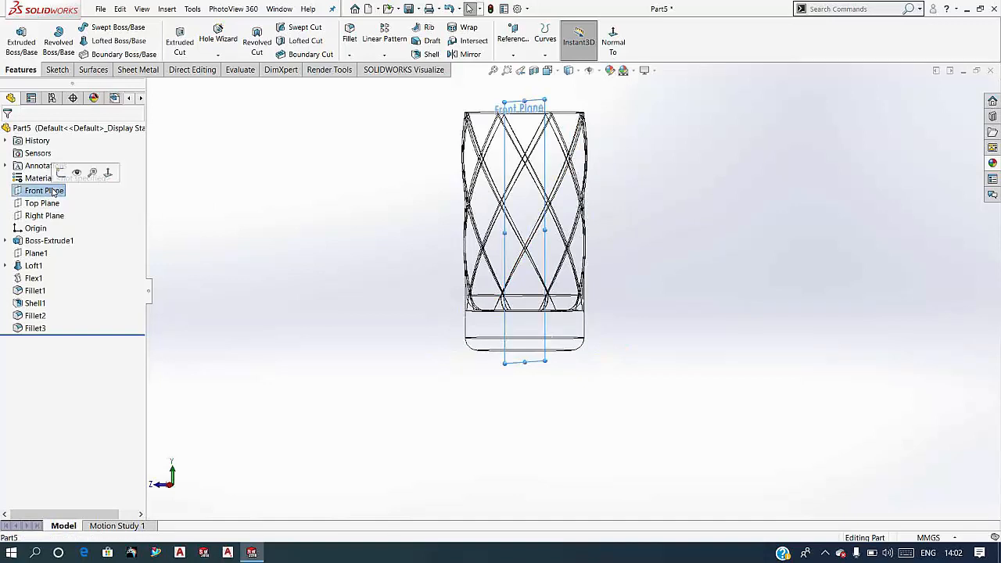
pyautogui.click(61, 173)
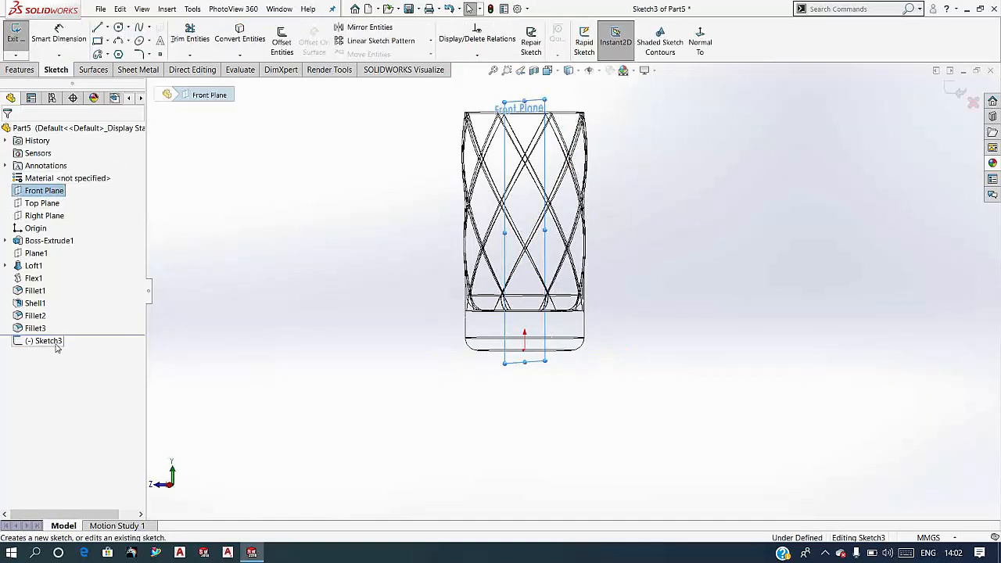
pyautogui.click(700, 43)
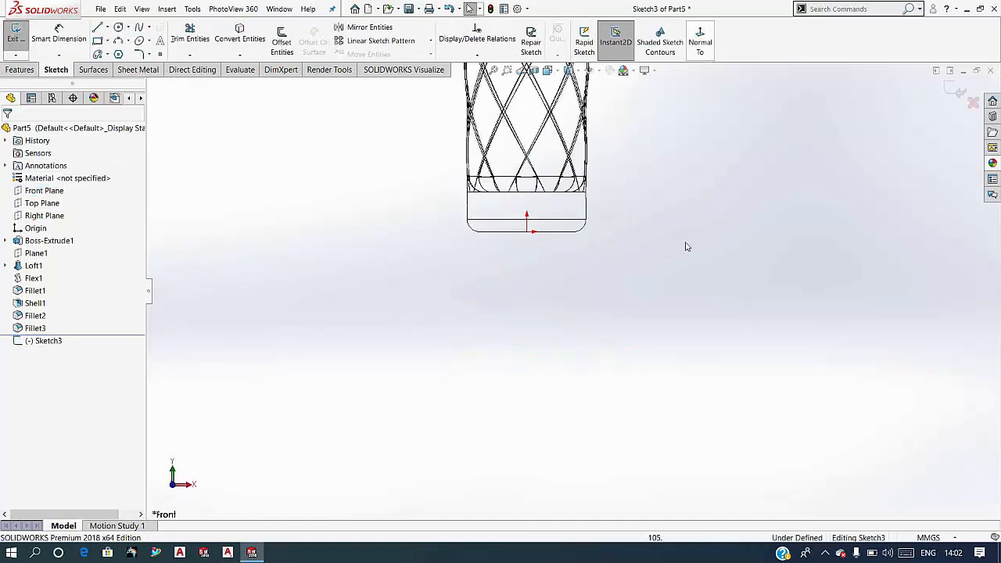
pyautogui.scroll(-8, 509, 230)
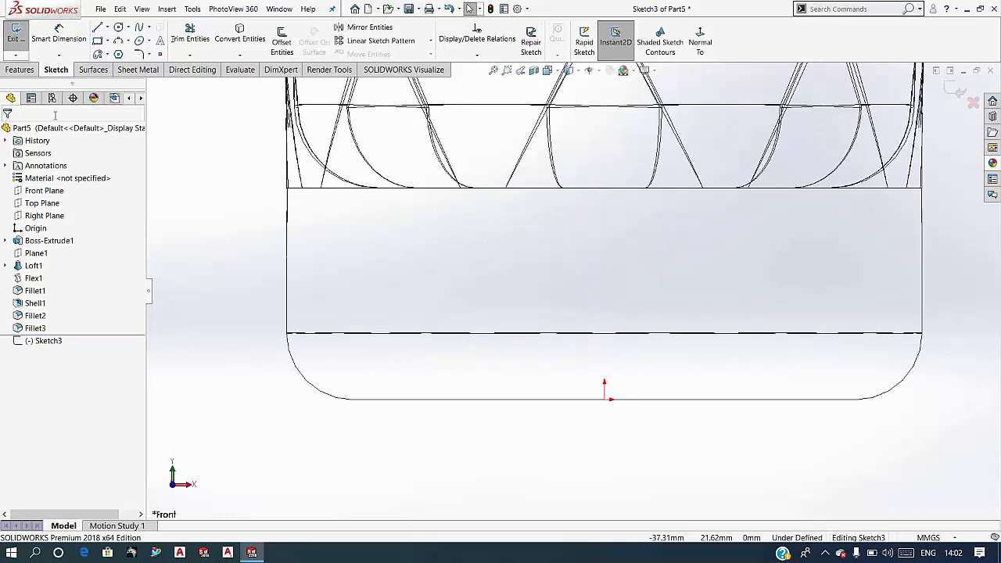
pyautogui.click(118, 27)
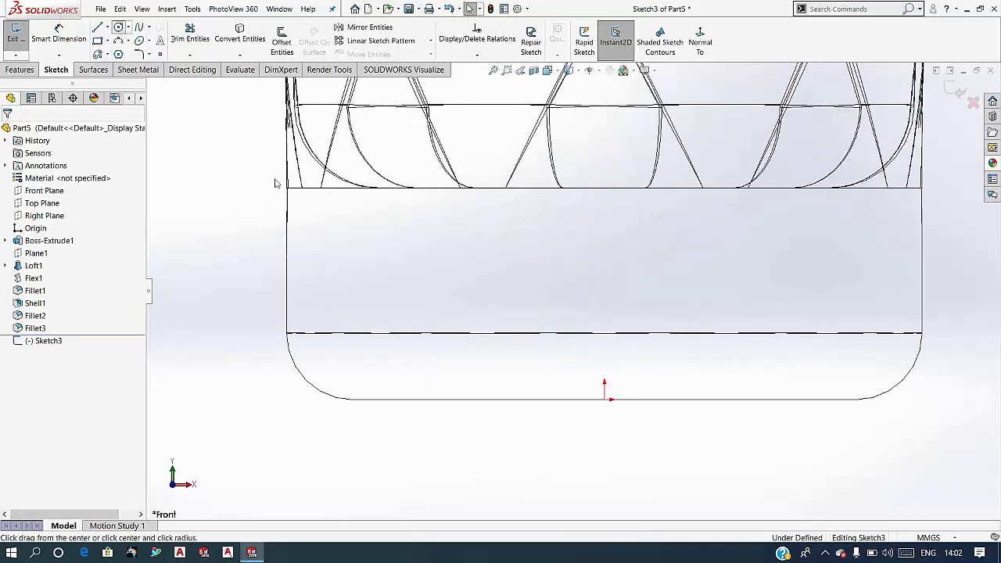
pyautogui.click(373, 262)
pyautogui.click(389, 290)
pyautogui.rightClick(179, 205)
pyautogui.click(187, 214)
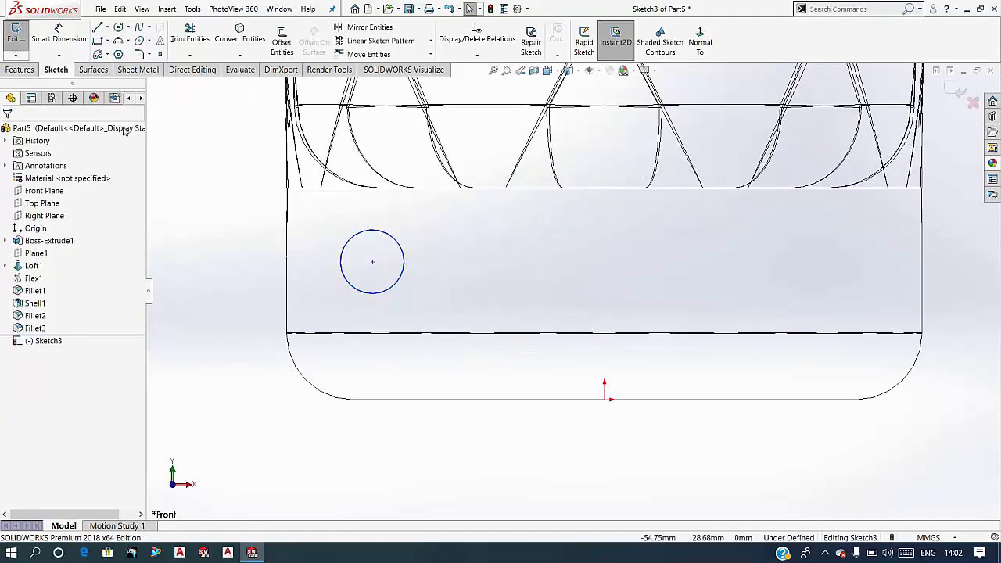
# Step: Draw a vertical line across the circle's full diameter and trim away the left half of the circle
pyautogui.click(108, 27)
pyautogui.click(117, 37)
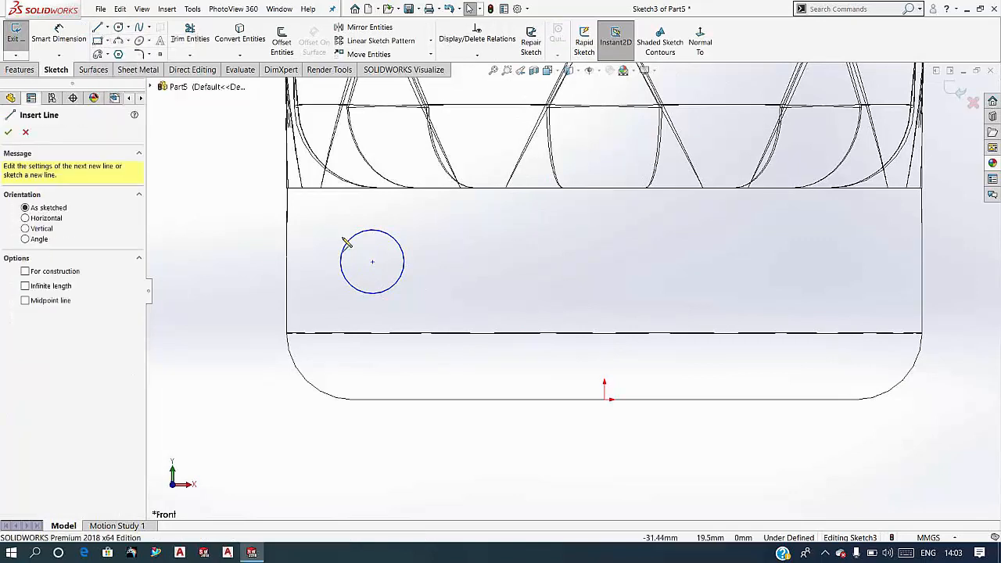
pyautogui.click(372, 232)
pyautogui.click(372, 293)
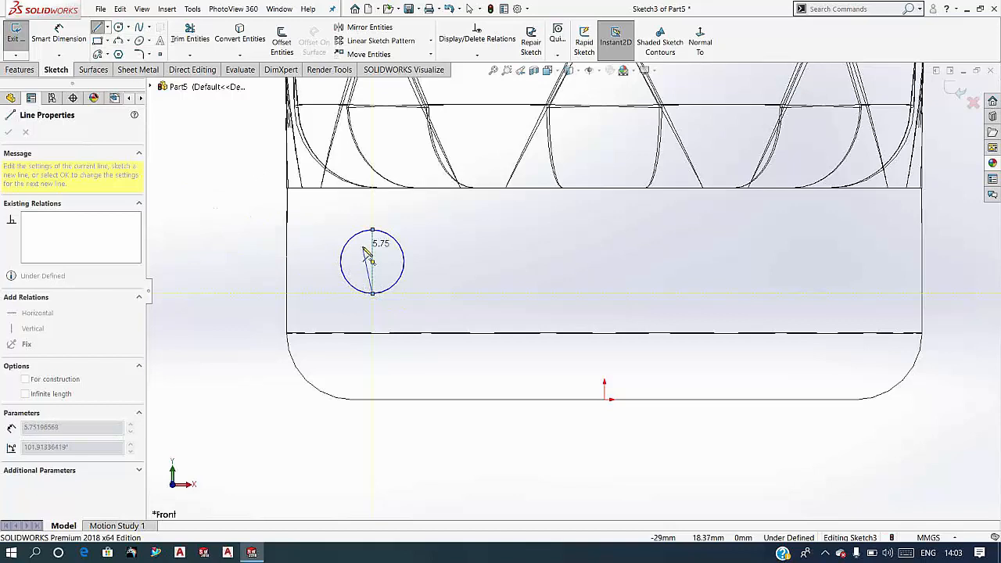
pyautogui.press('Escape')
pyautogui.click(182, 37)
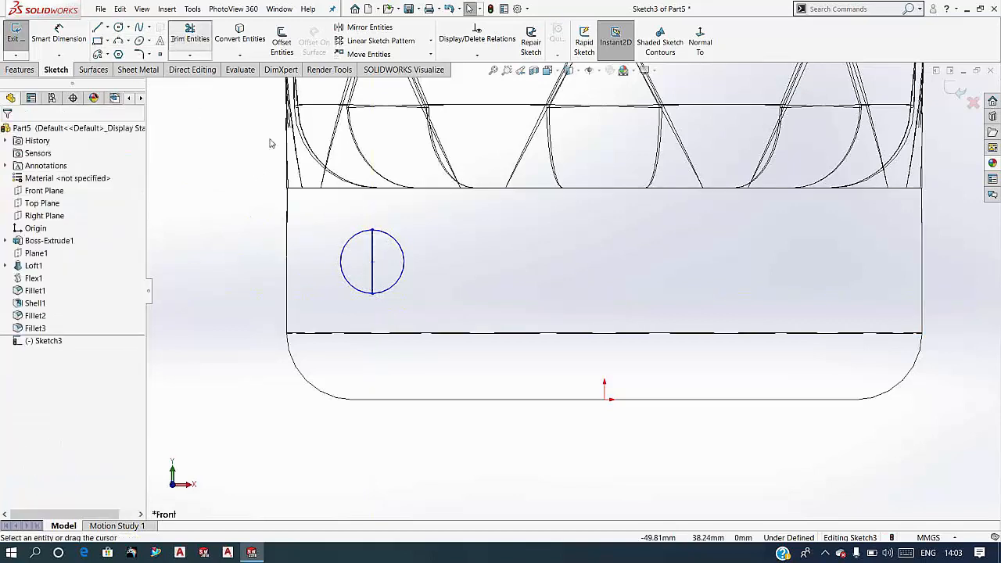
pyautogui.press('Escape')
# Step: Make a 360° revolved cut of the half-circle about its vertical line to hollow out a spherical bubble in the base
pyautogui.click(40, 70)
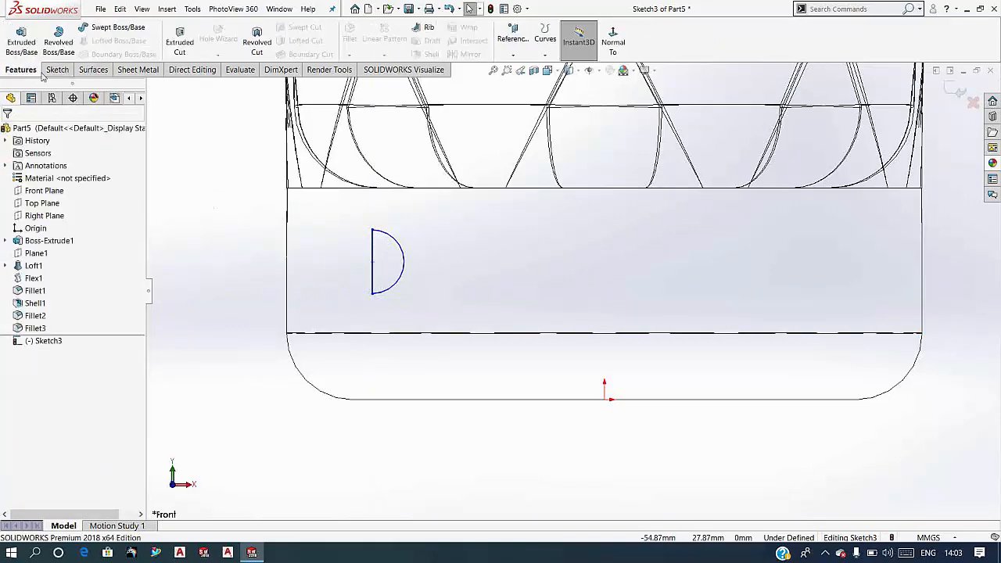
pyautogui.click(256, 41)
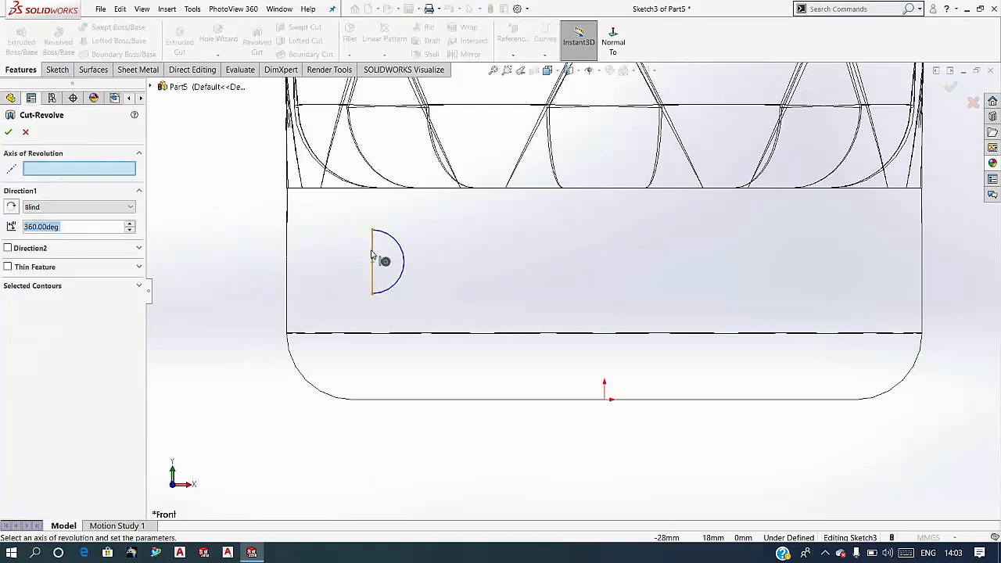
pyautogui.click(8, 133)
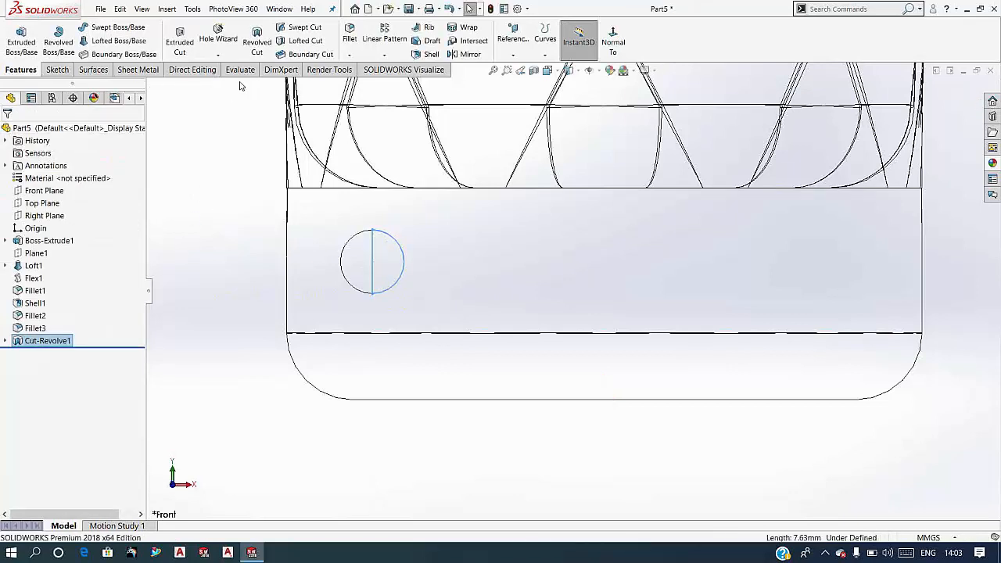
pyautogui.click(252, 154)
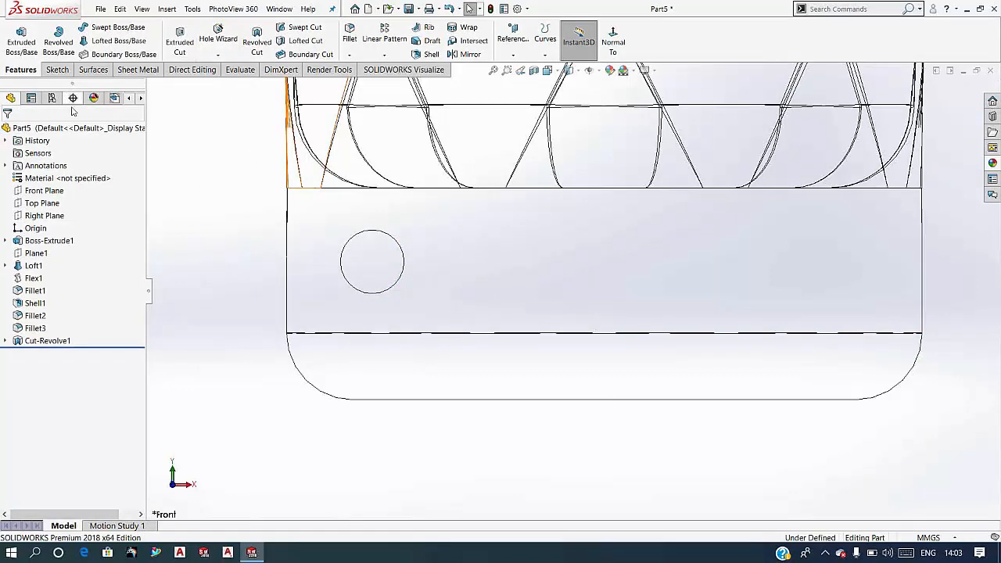
# Step: In a new Front Plane sketch, draw a circle about 5.6 mm in diameter, slightly lower and right of the first bubble
pyautogui.click(44, 191)
pyautogui.click(69, 180)
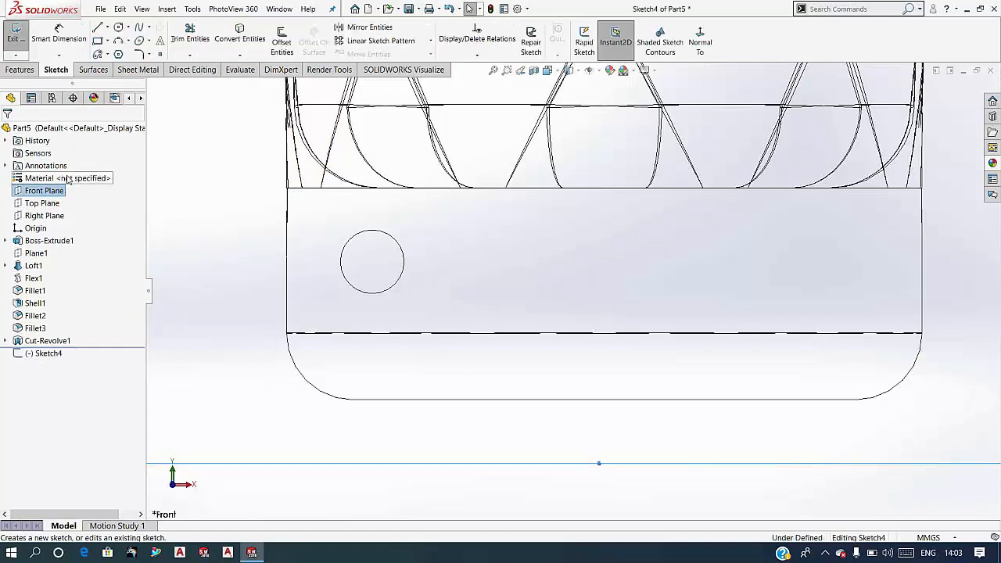
pyautogui.click(118, 28)
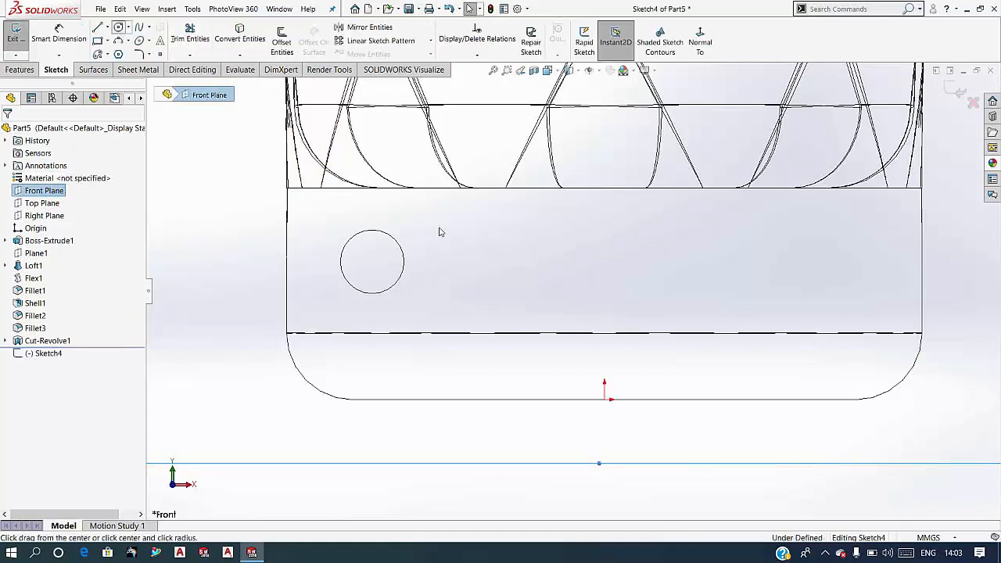
pyautogui.click(480, 292)
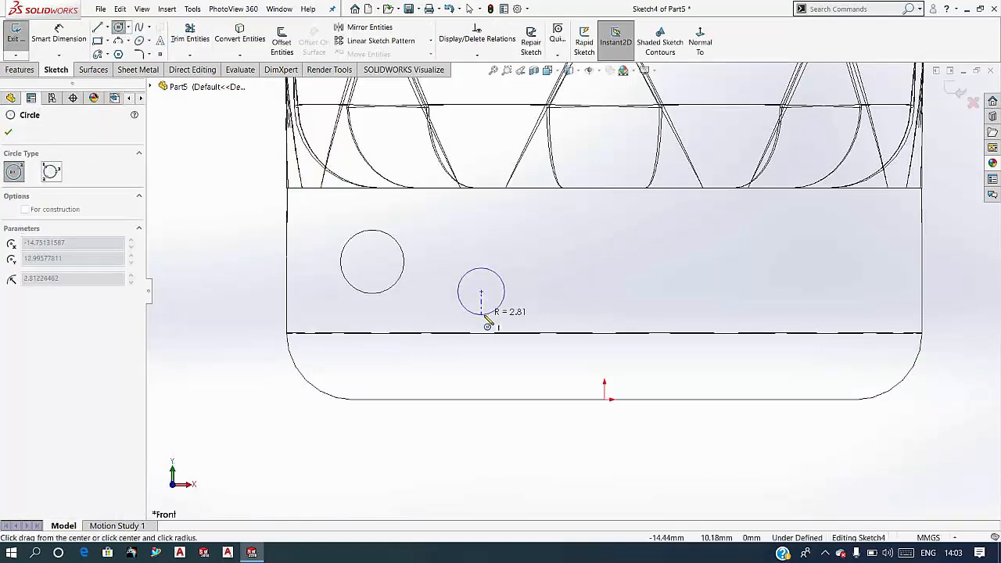
pyautogui.click(477, 315)
pyautogui.press('Escape')
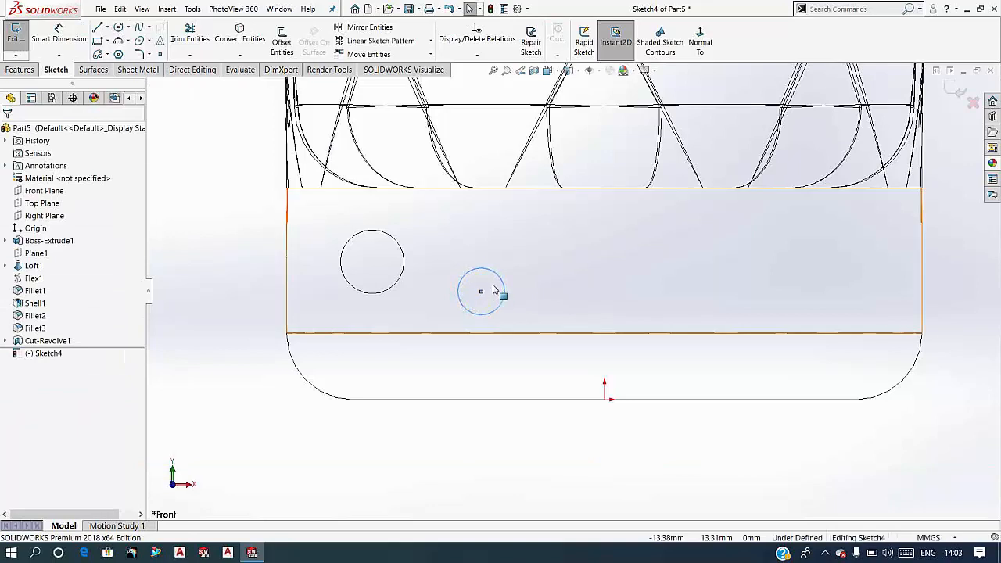
# Step: Add a vertical diameter line to the smaller circle and trim off its left half, leaving a closed semicircle
pyautogui.click(97, 27)
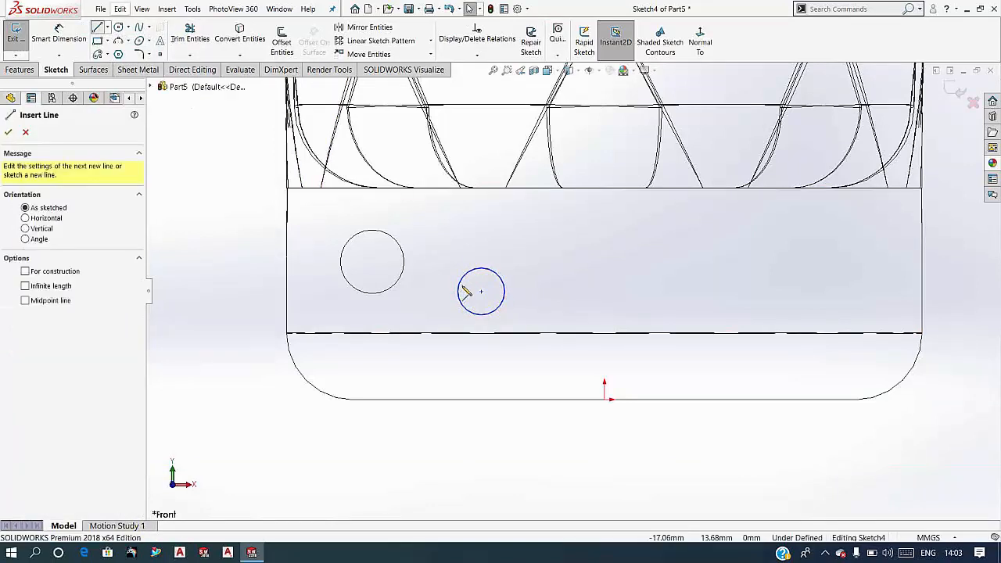
pyautogui.click(481, 269)
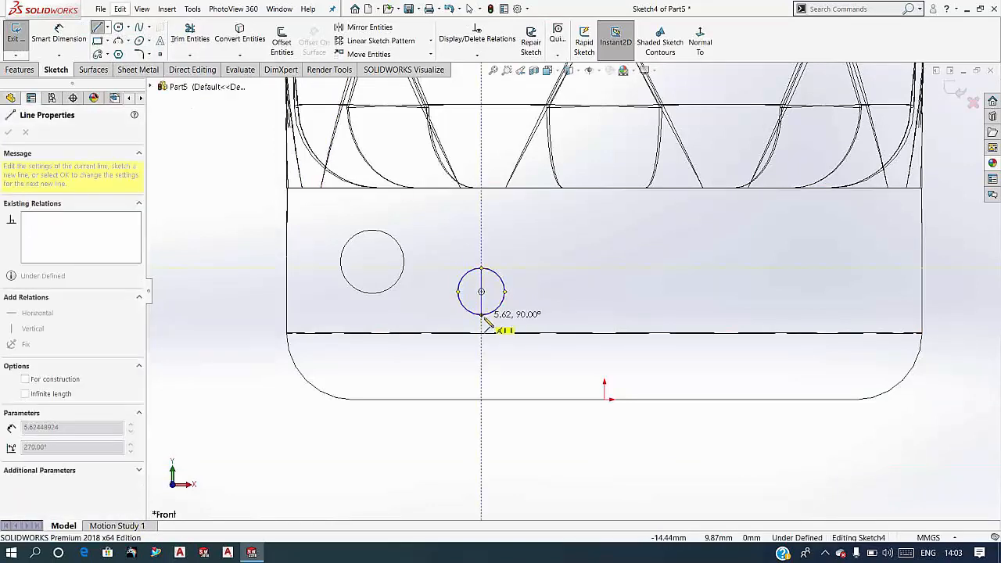
pyautogui.click(480, 315)
pyautogui.press('Escape')
pyautogui.click(189, 36)
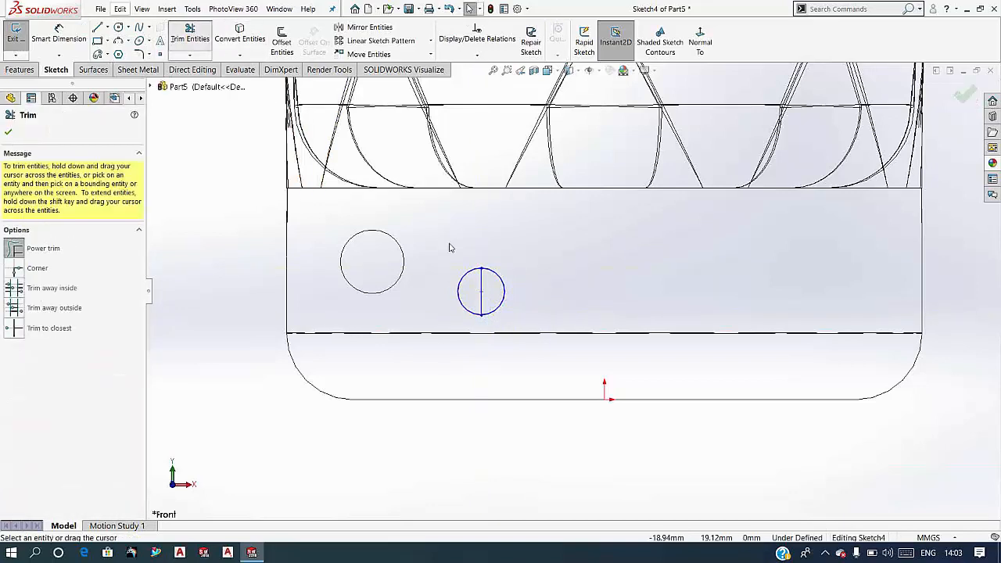
pyautogui.press('Escape')
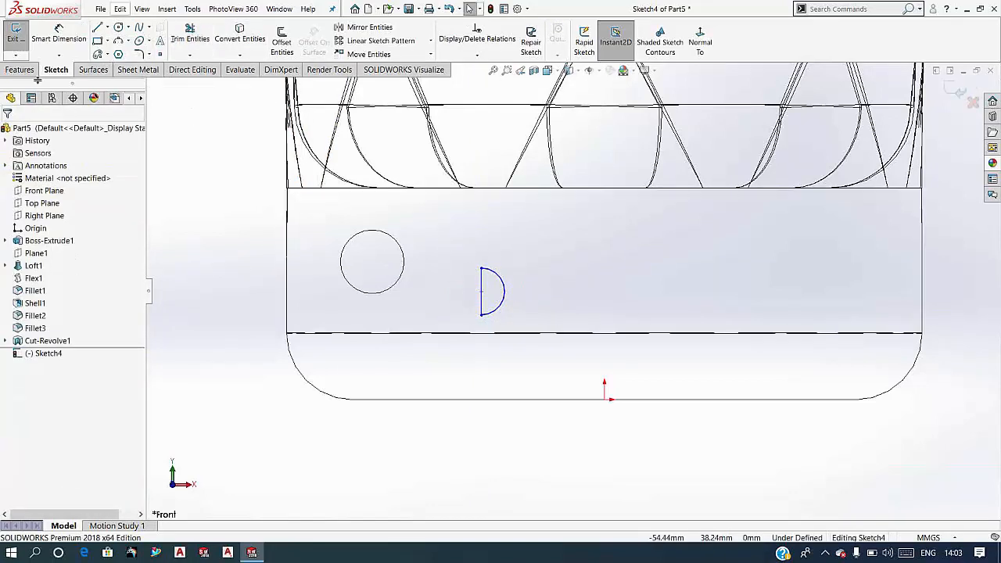
pyautogui.click(19, 69)
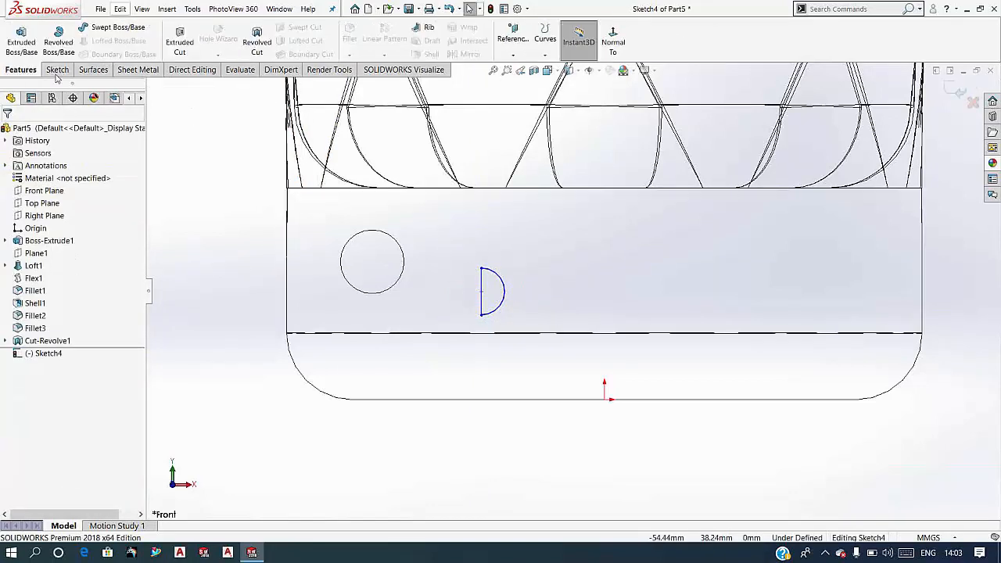
# Step: Make a 360° revolved cut of the smaller semicircle about its vertical line to hollow out the second bubble
pyautogui.click(482, 291)
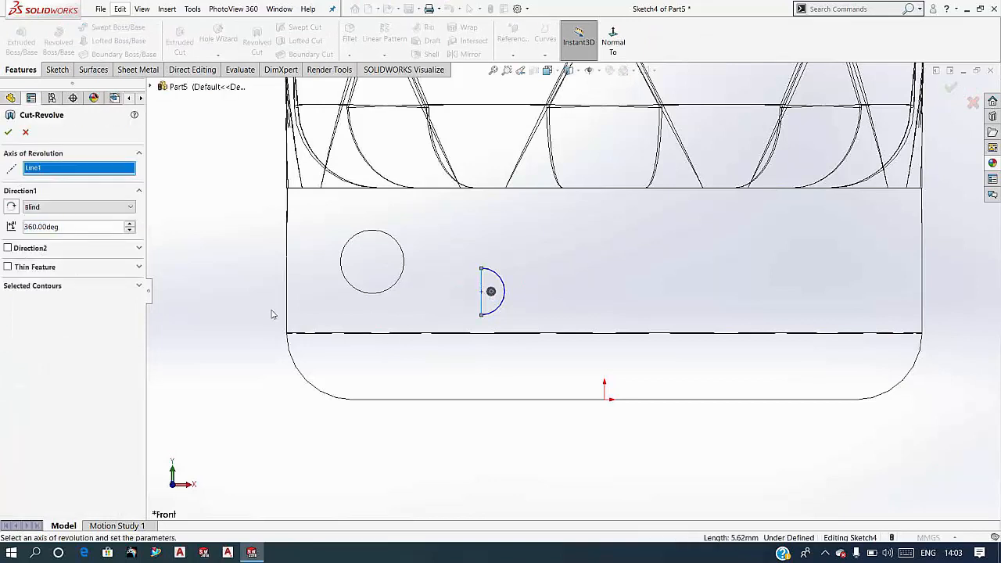
pyautogui.click(8, 131)
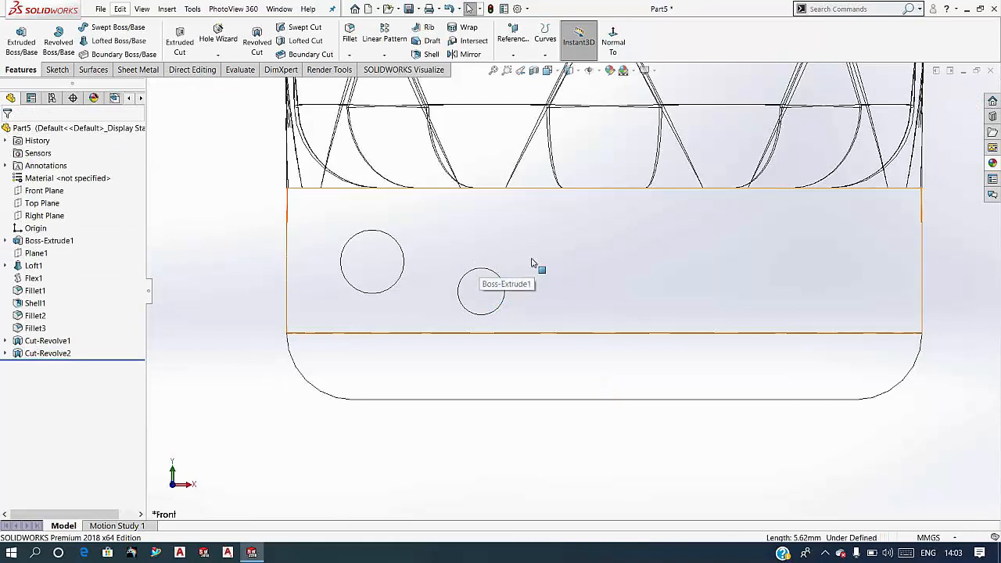
# Step: In a new Front Plane sketch, draw a circle about 8 mm in diameter in the right half of the glass base
pyautogui.click(48, 191)
pyautogui.click(65, 178)
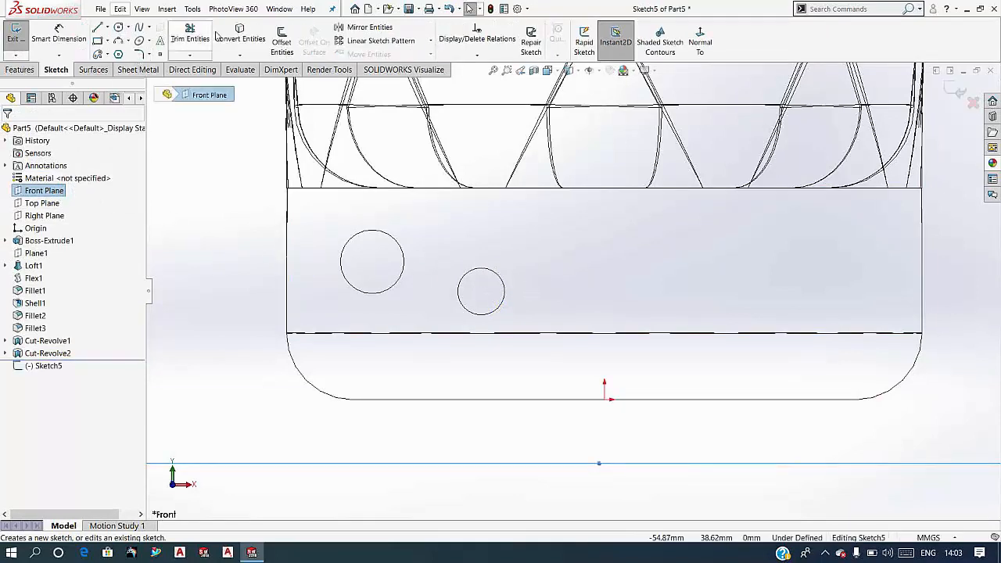
pyautogui.click(118, 27)
pyautogui.click(750, 246)
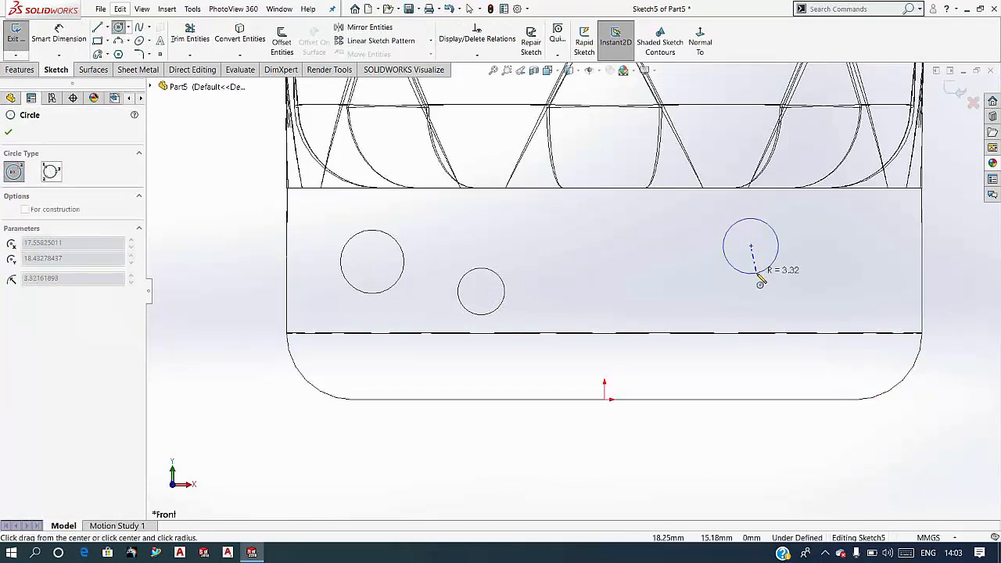
pyautogui.click(751, 279)
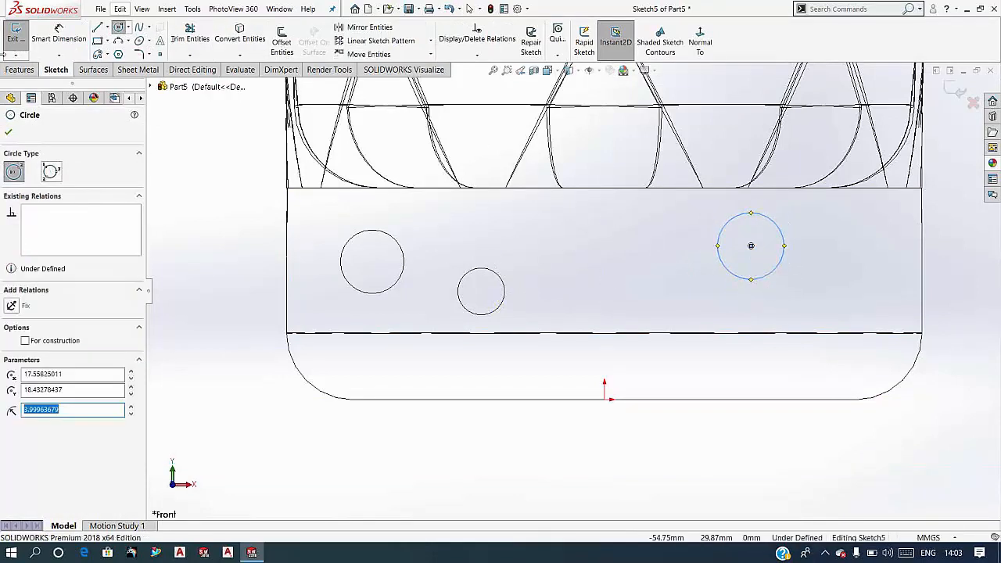
# Step: Draw a vertical diameter line through the 8 mm circle and trim away its left half
pyautogui.click(96, 28)
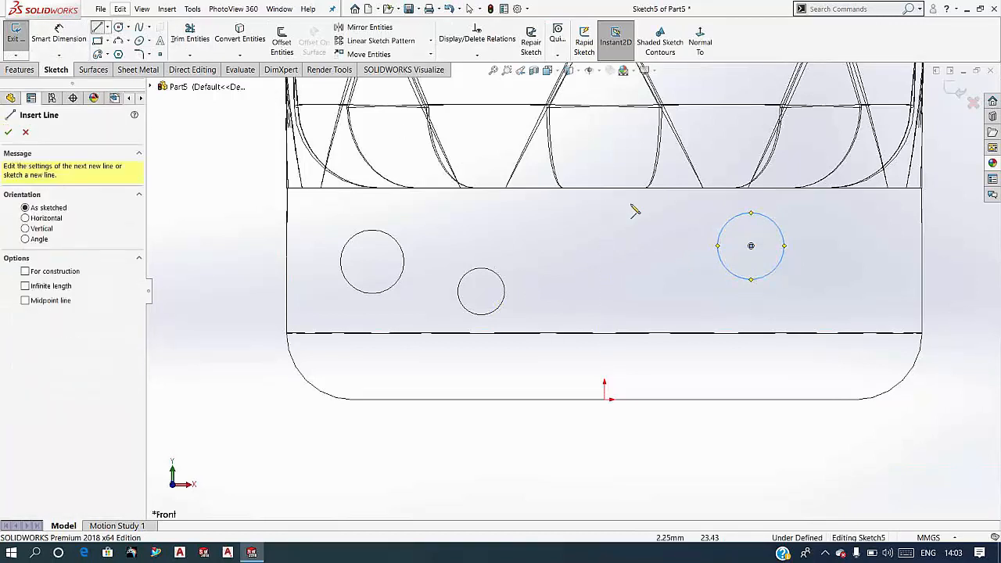
pyautogui.click(751, 213)
pyautogui.click(750, 280)
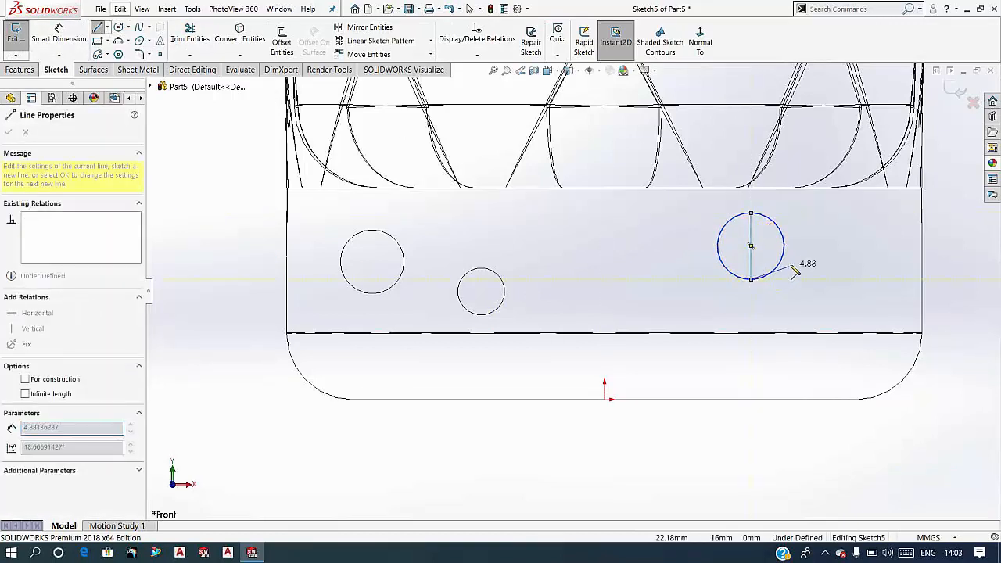
pyautogui.press('Escape')
pyautogui.click(218, 39)
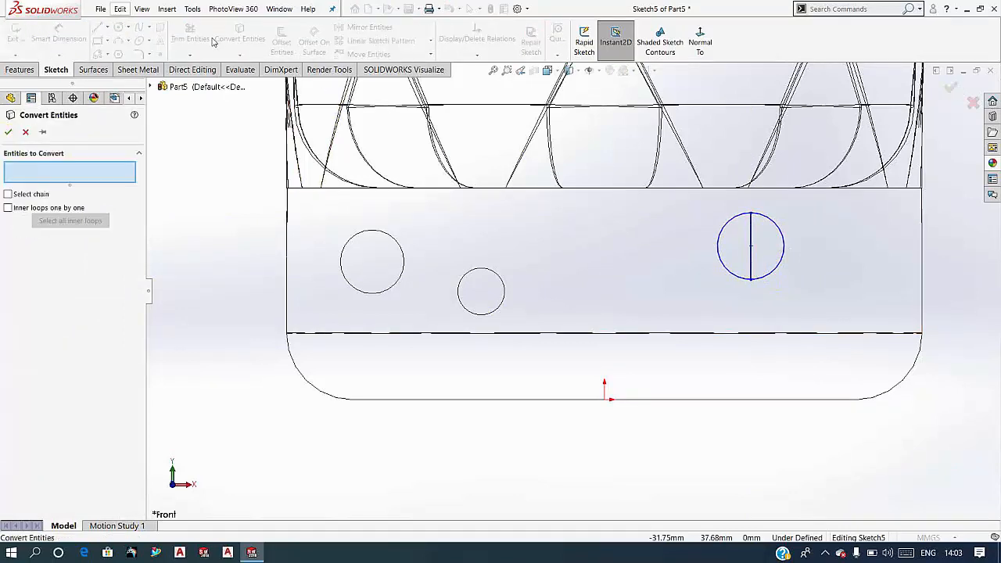
pyautogui.press('Escape')
pyautogui.click(190, 35)
pyautogui.moveTo(713, 223); pyautogui.dragTo(729, 241)
pyautogui.press('Escape')
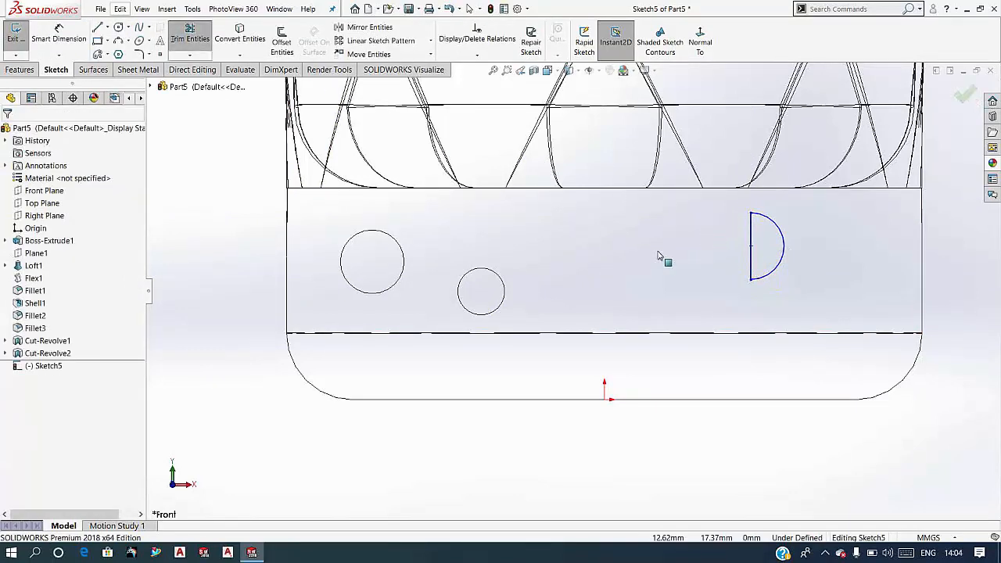
# Step: Make a 360° revolved cut of the 8 mm semicircle about its vertical line to form the third bubble
pyautogui.click(21, 70)
pyautogui.click(269, 41)
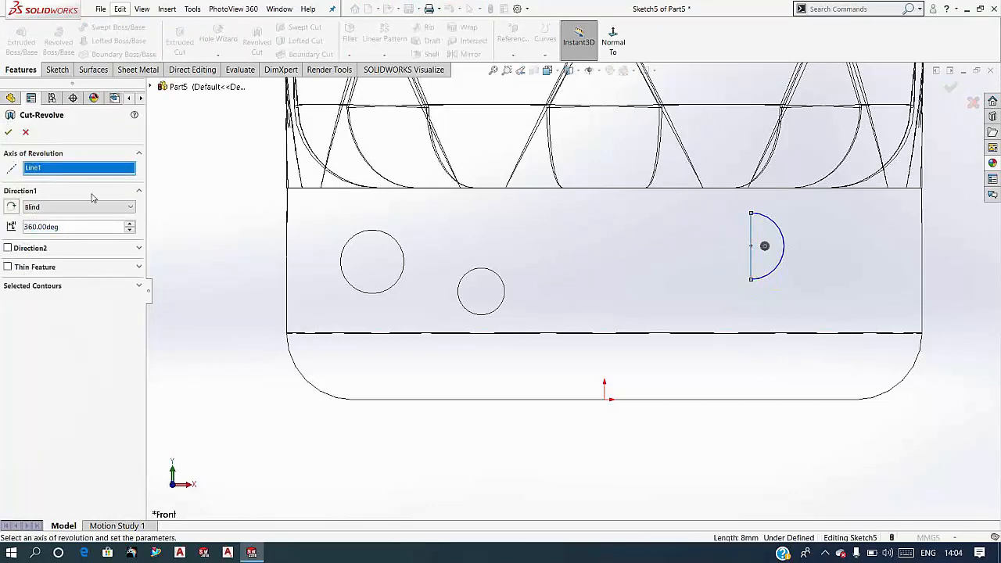
pyautogui.click(7, 134)
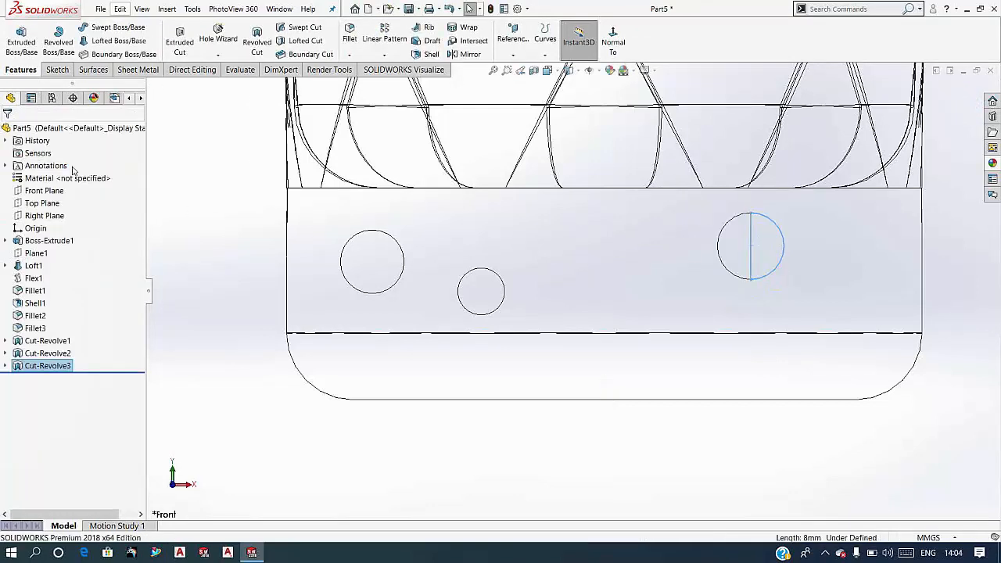
# Step: Start a Right Plane sketch, view it face-on, and draw a circle about 2.8 mm in diameter left of the existing bubbles
pyautogui.scroll(7, 454, 242)
pyautogui.moveTo(659, 290)
pyautogui.mouseDown(button='middle')
pyautogui.moveTo(669, 291)
pyautogui.moveTo(594, 316)
pyautogui.mouseUp(button='middle')
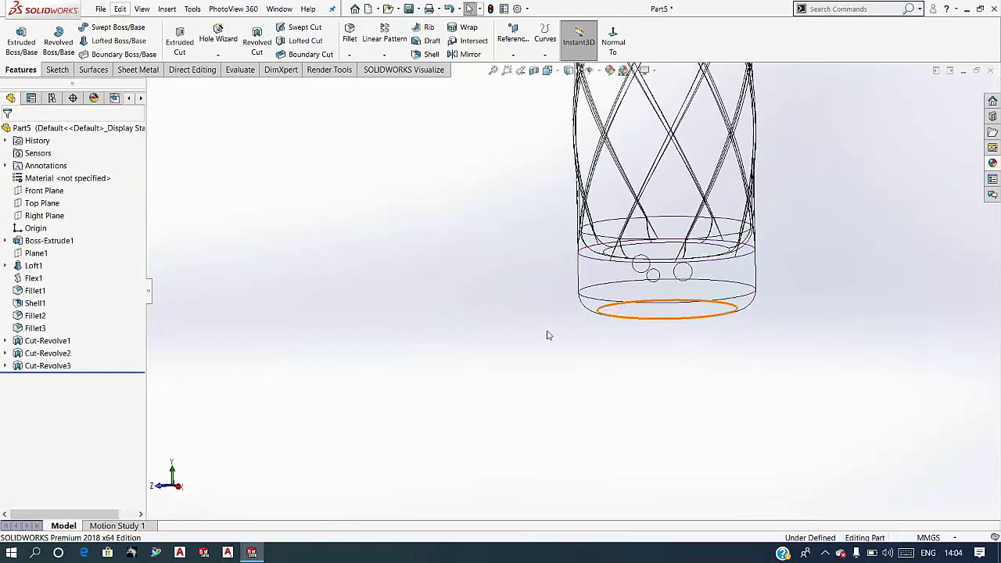
pyautogui.click(56, 216)
pyautogui.click(51, 201)
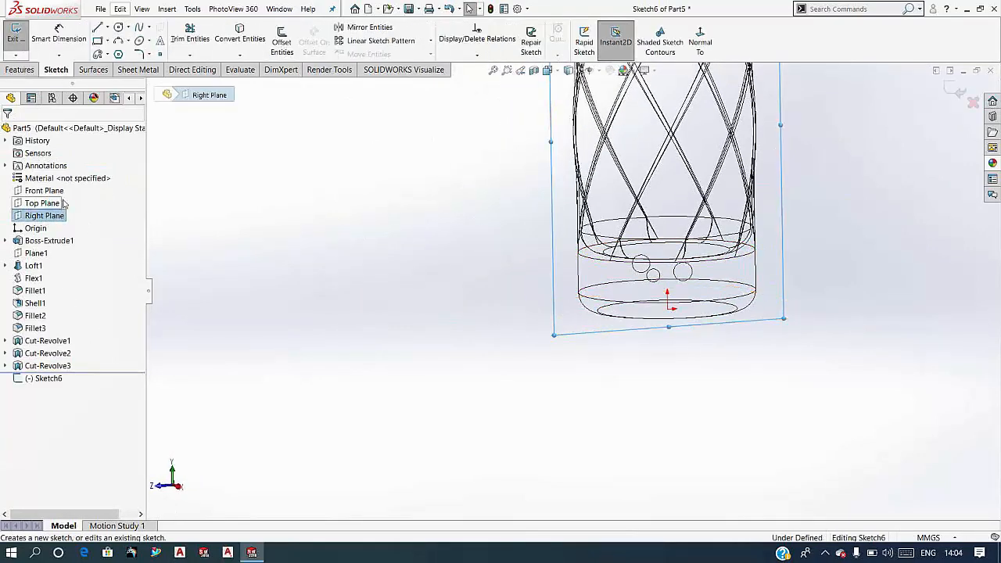
pyautogui.click(49, 379)
pyautogui.click(80, 362)
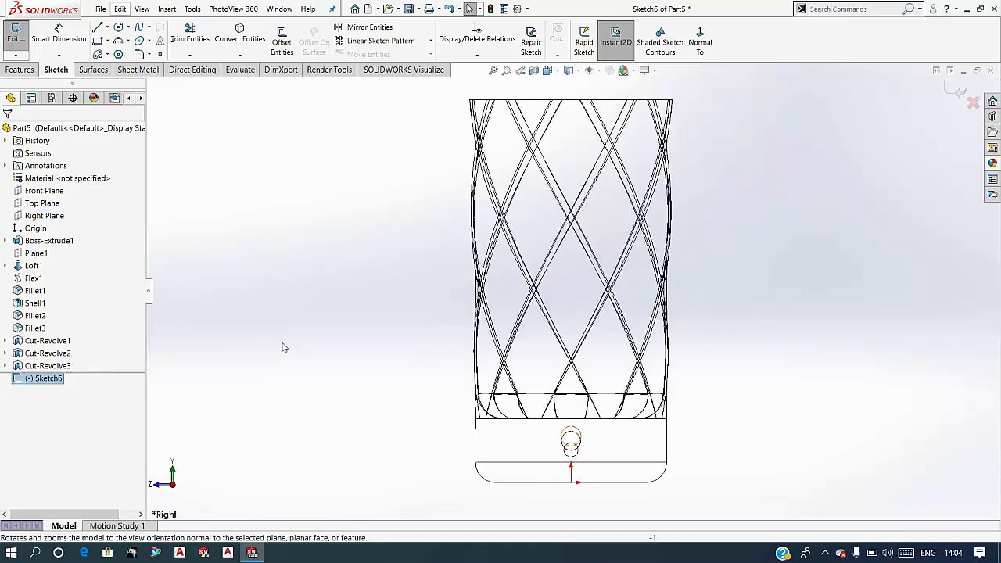
pyautogui.click(587, 455)
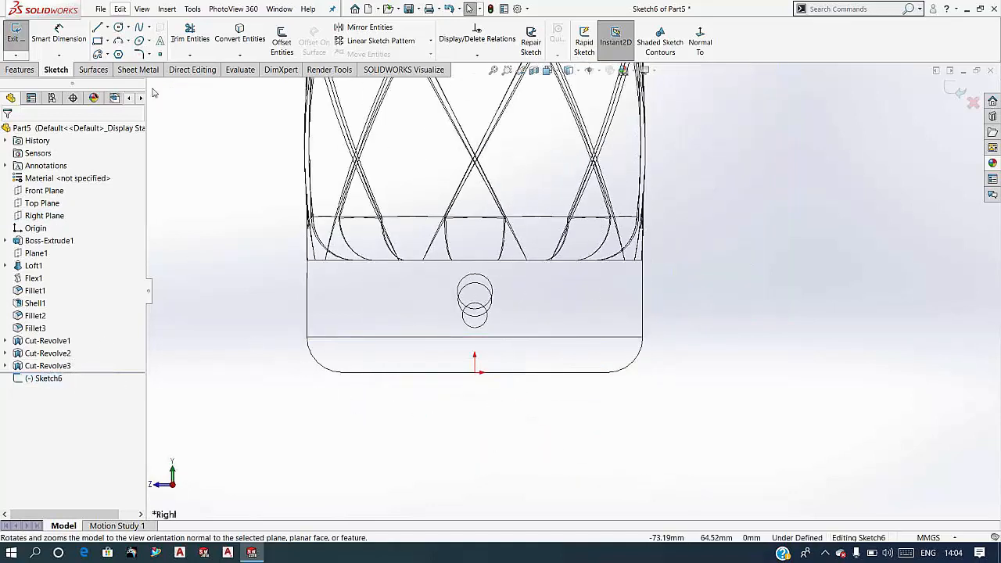
pyautogui.click(119, 28)
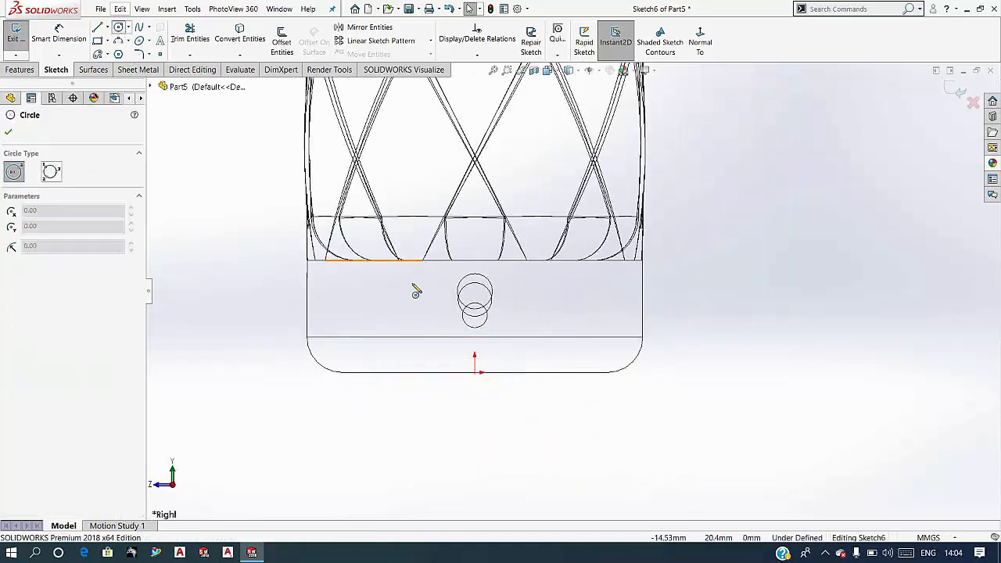
pyautogui.click(370, 305)
pyautogui.click(373, 306)
pyautogui.press('Escape')
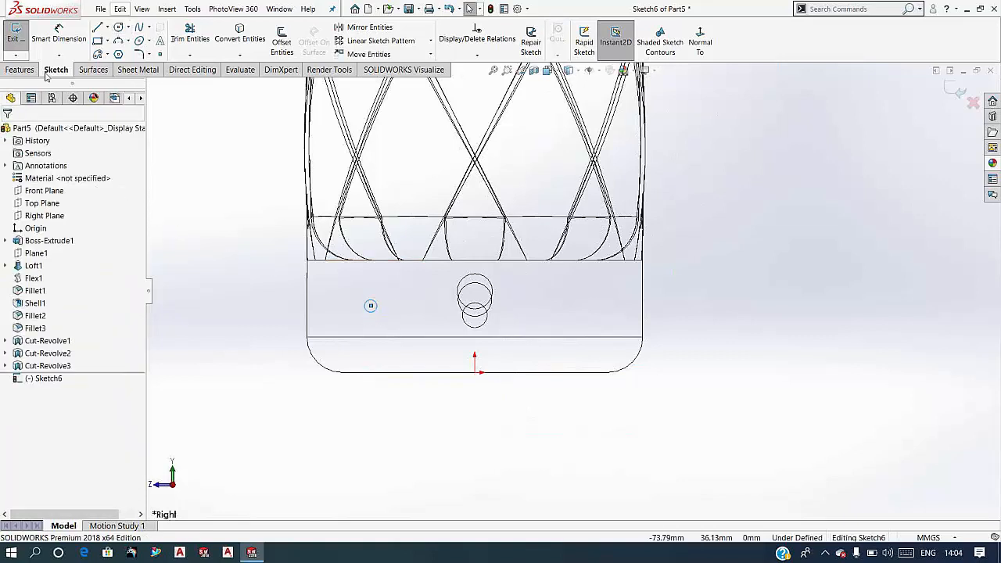
# Step: Add a vertical diameter line to the tiny circle and trim off its left half
pyautogui.scroll(-3, 347, 302)
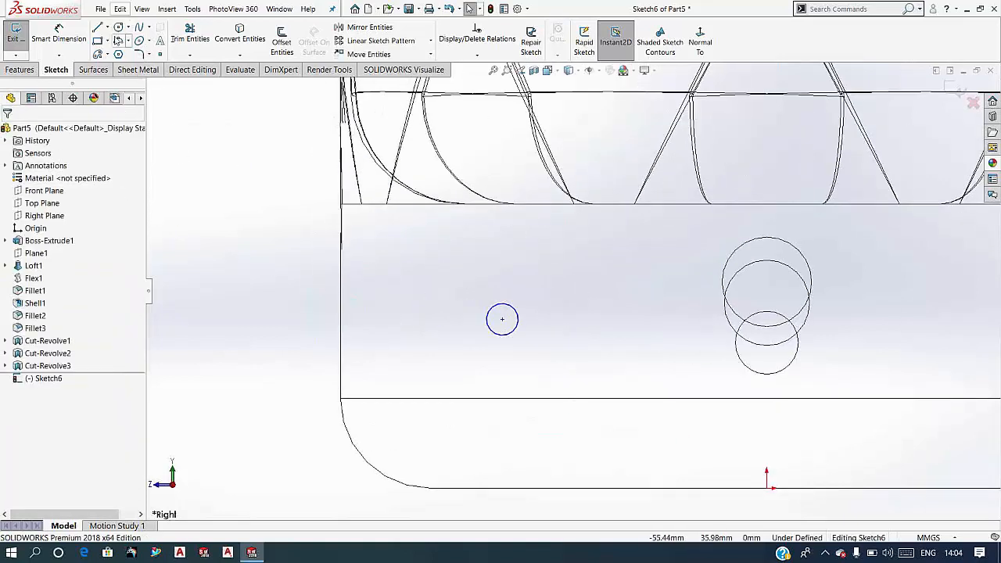
pyautogui.click(97, 27)
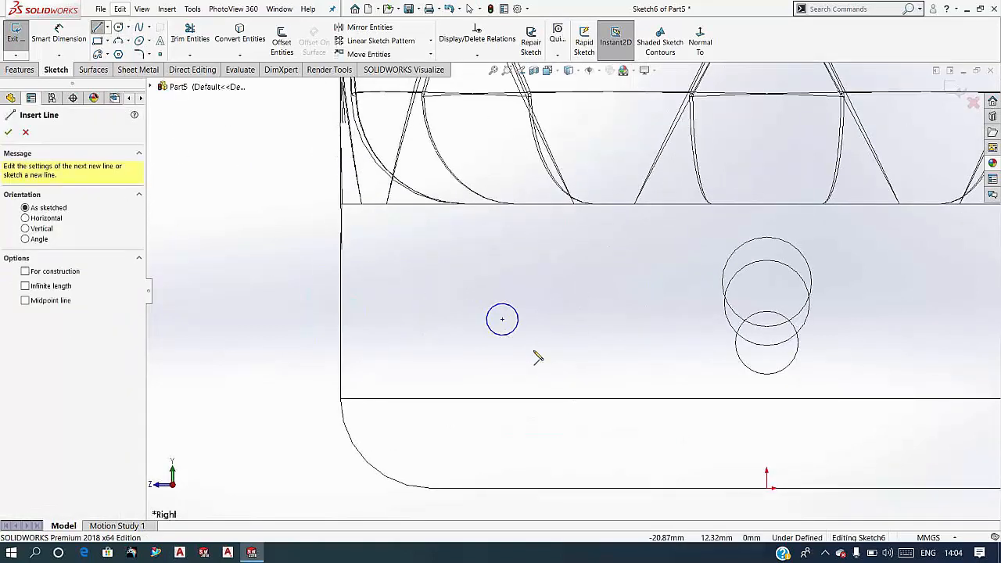
pyautogui.click(501, 304)
pyautogui.click(502, 336)
pyautogui.press('Escape')
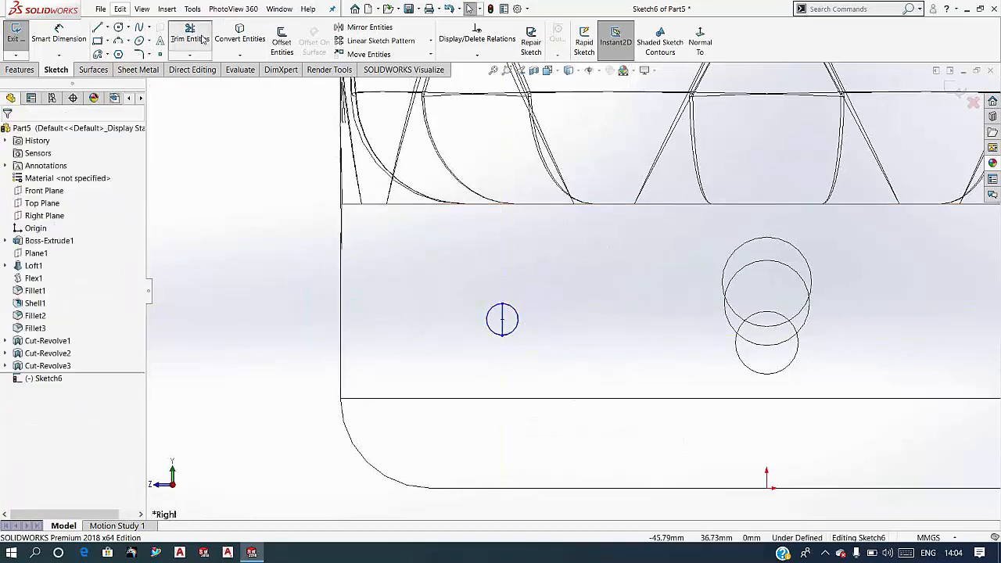
pyautogui.click(189, 36)
pyautogui.press('Escape')
# Step: Revolve-cut the tiny semicircle 360° about its vertical line to form the fourth bubble
pyautogui.click(21, 70)
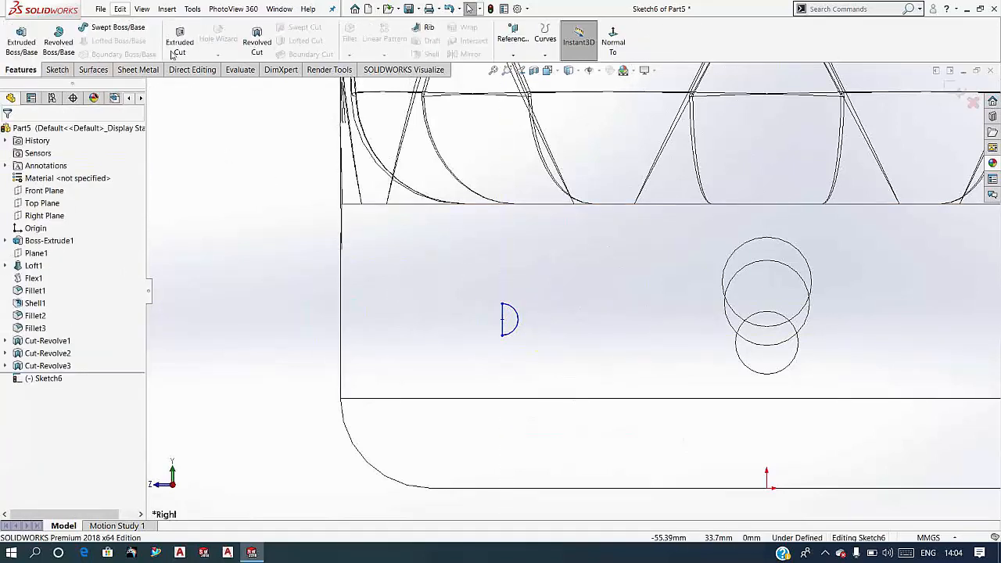
pyautogui.click(257, 40)
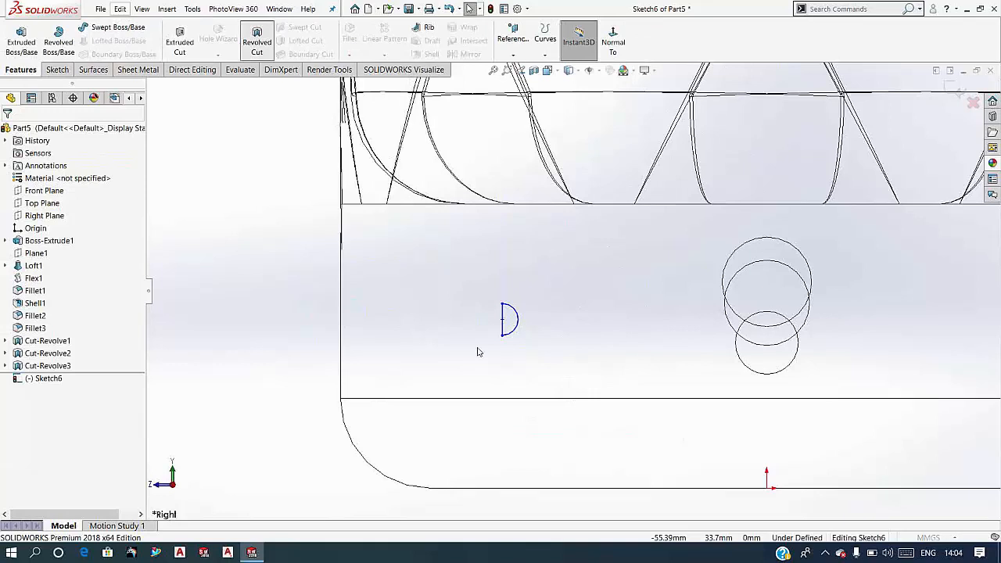
pyautogui.click(502, 318)
pyautogui.click(9, 131)
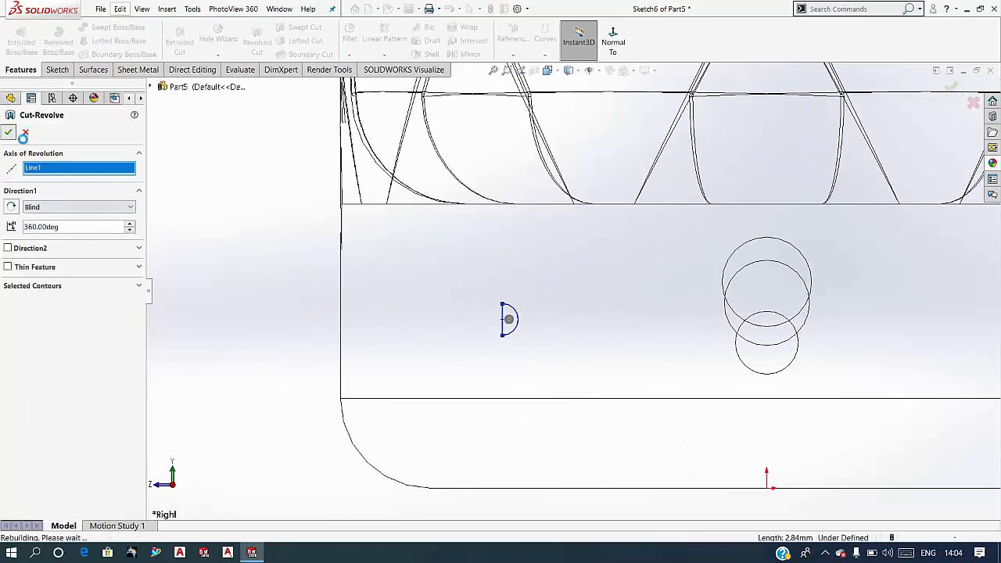
pyautogui.click(258, 275)
# Step: In a new Right Plane sketch, draw a larger circle in the base, above and slightly right of the tiny bubble
pyautogui.scroll(6, 444, 337)
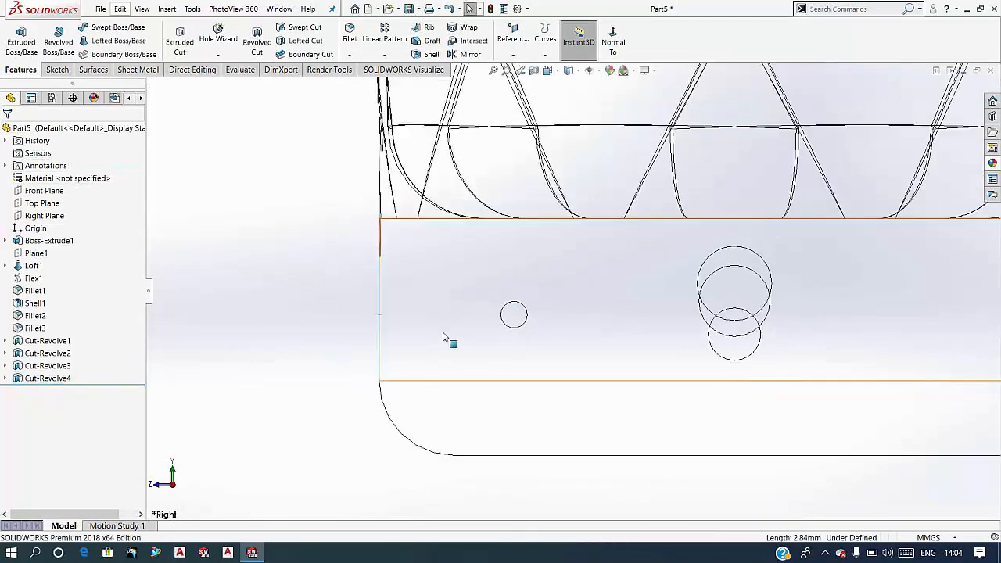
pyautogui.scroll(-2, 830, 322)
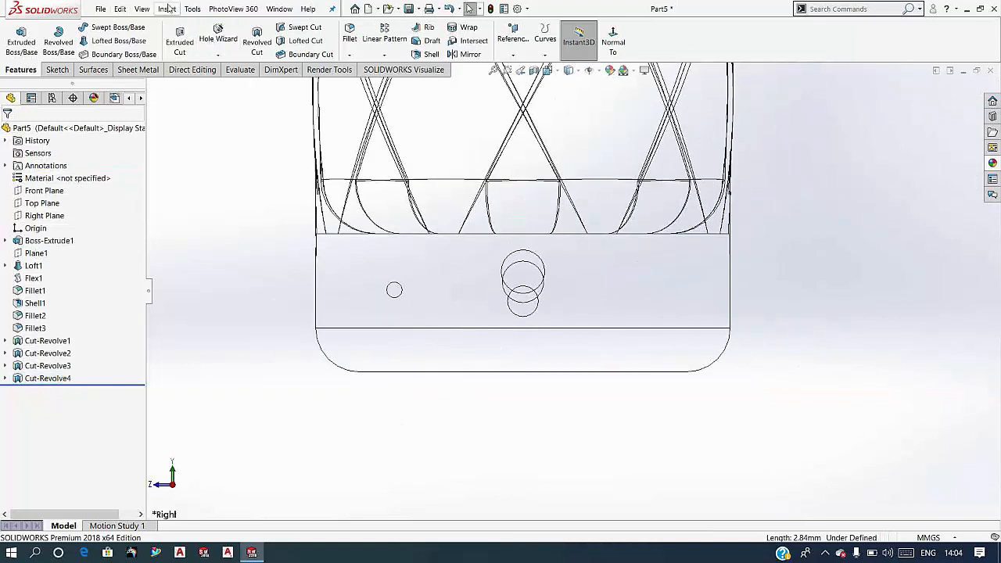
pyautogui.click(44, 215)
pyautogui.click(78, 196)
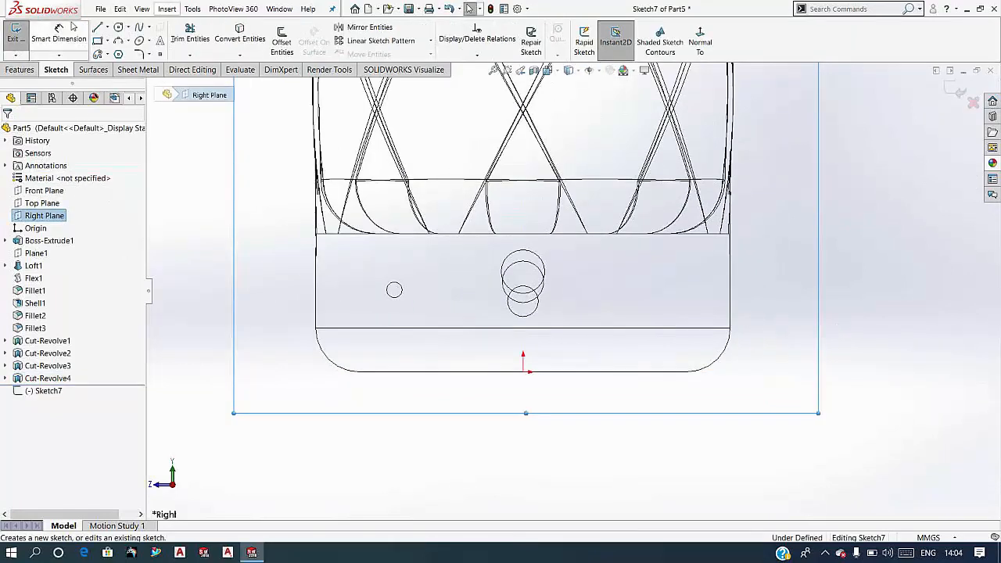
pyautogui.click(118, 27)
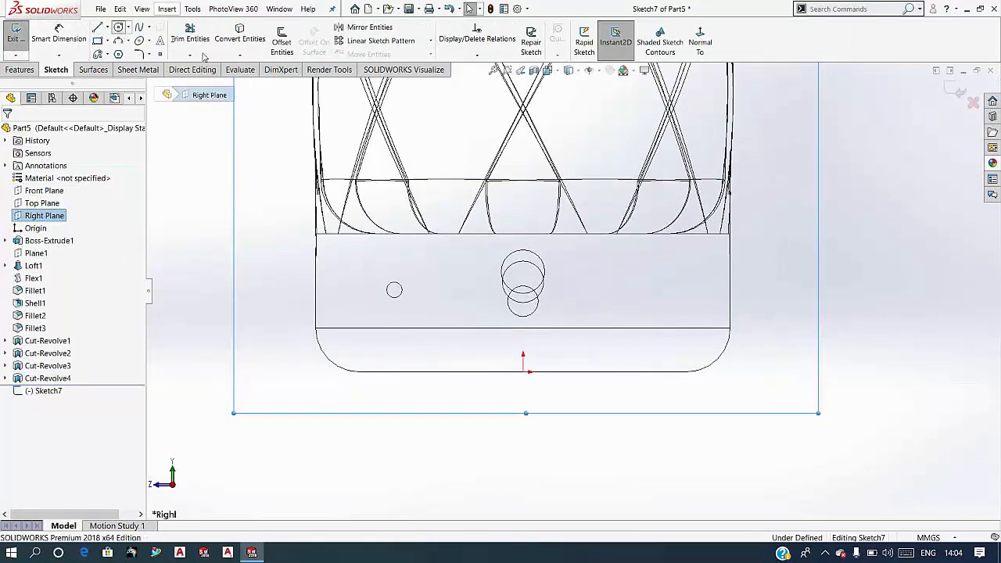
pyautogui.click(426, 262)
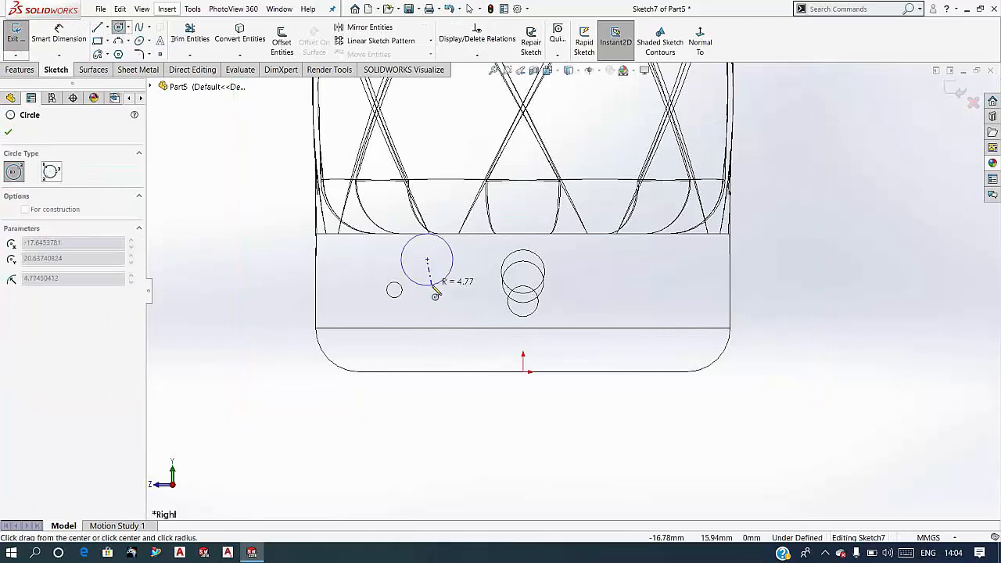
pyautogui.click(429, 287)
pyautogui.press('Escape')
# Step: Reposition and enlarge the new circle to about 7.7 mm in diameter, with its edge meeting the tiny bubble
pyautogui.scroll(-2, 440, 266)
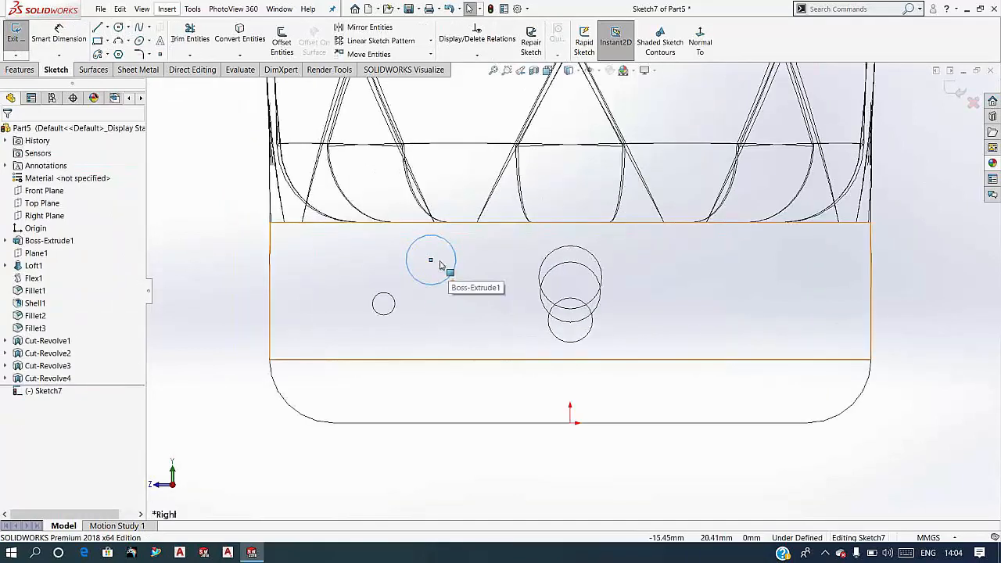
pyautogui.moveTo(430, 262)
pyautogui.mouseDown()
pyautogui.moveTo(433, 288)
pyautogui.moveTo(411, 278)
pyautogui.moveTo(475, 279)
pyautogui.moveTo(471, 286)
pyautogui.mouseUp()
pyautogui.scroll(-2, 415, 280)
pyautogui.press('Escape')
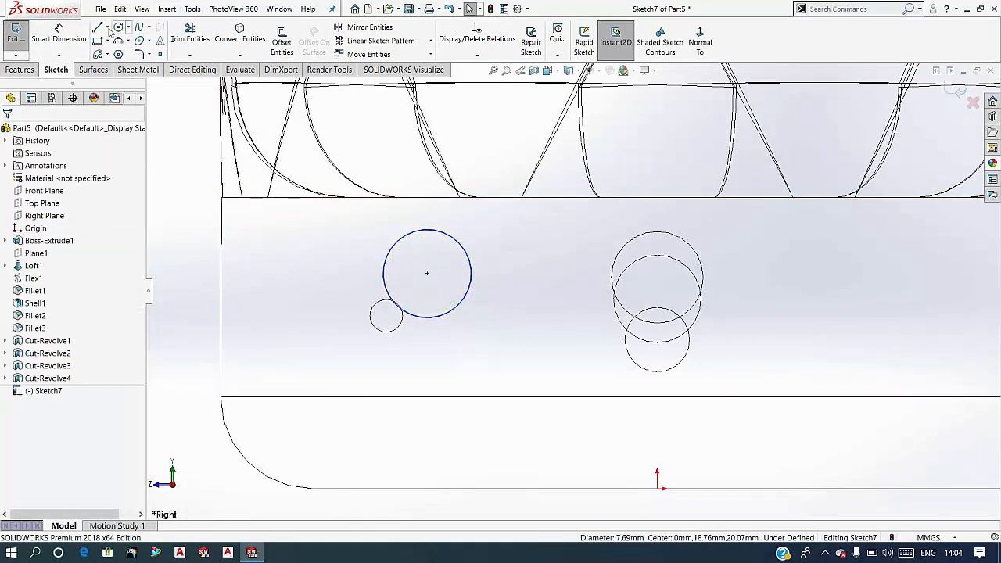
# Step: Draw a vertical diameter line across the enlarged circle and trim away its right half
pyautogui.click(97, 27)
pyautogui.click(427, 230)
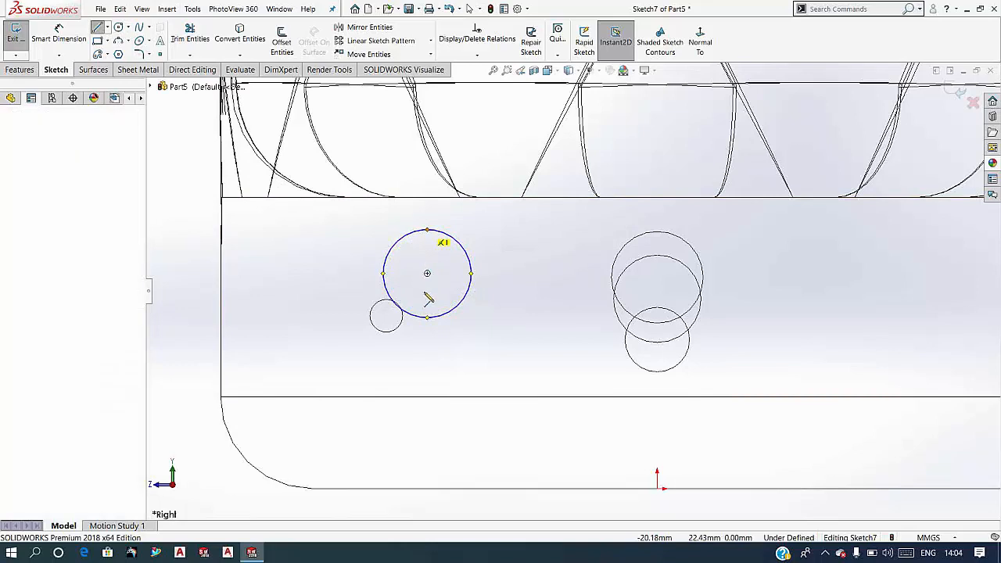
pyautogui.click(427, 317)
pyautogui.press('Escape')
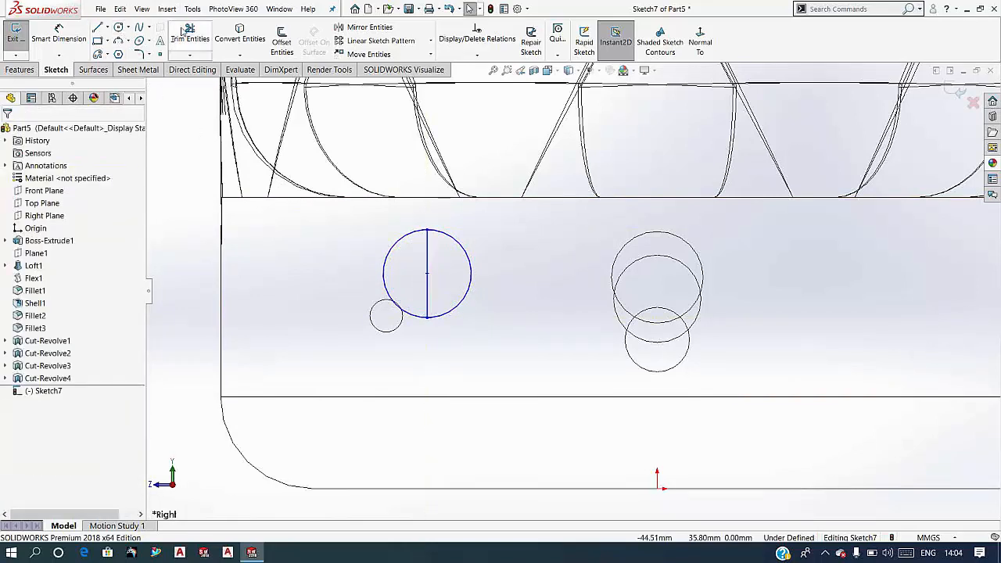
pyautogui.click(184, 33)
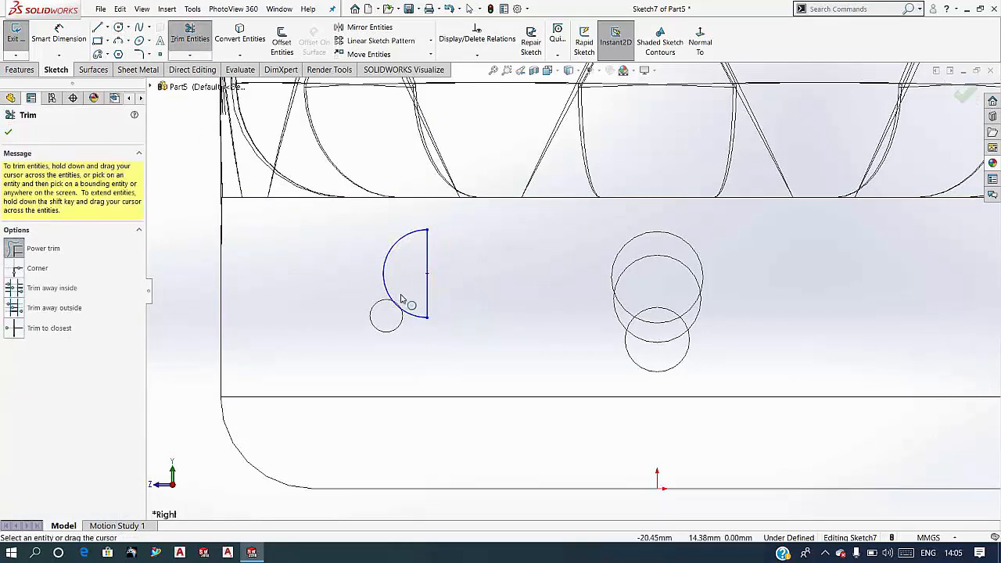
pyautogui.press('Escape')
# Step: Revolve-cut the enlarged semicircle 360° about its vertical diameter line to form the fifth bubble
pyautogui.click(30, 69)
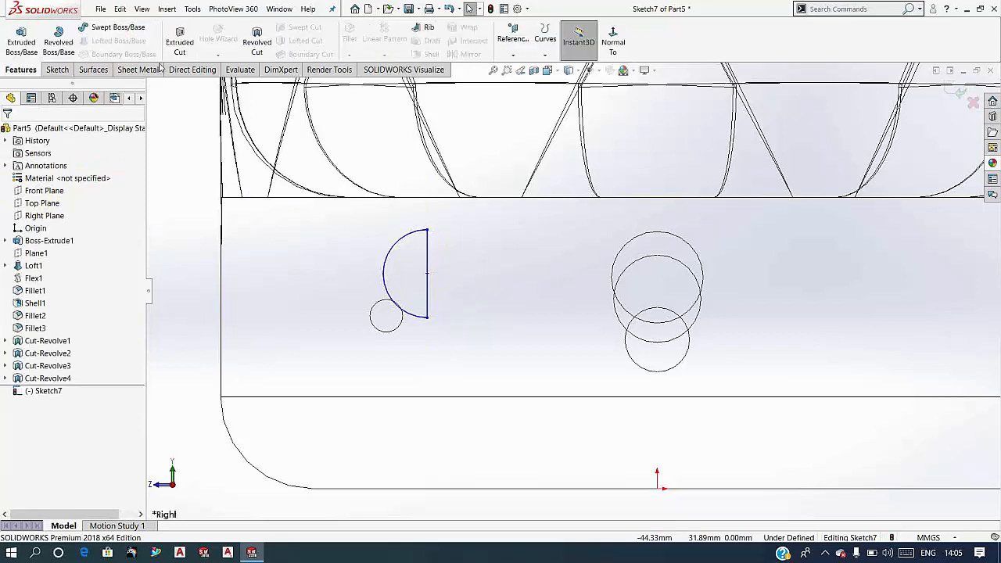
pyautogui.click(256, 43)
pyautogui.click(427, 260)
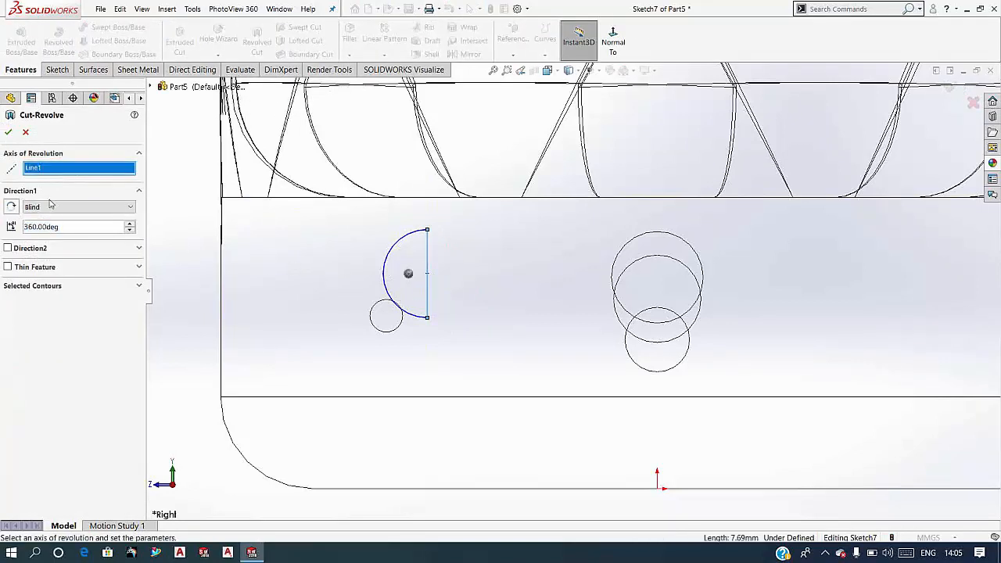
pyautogui.click(8, 132)
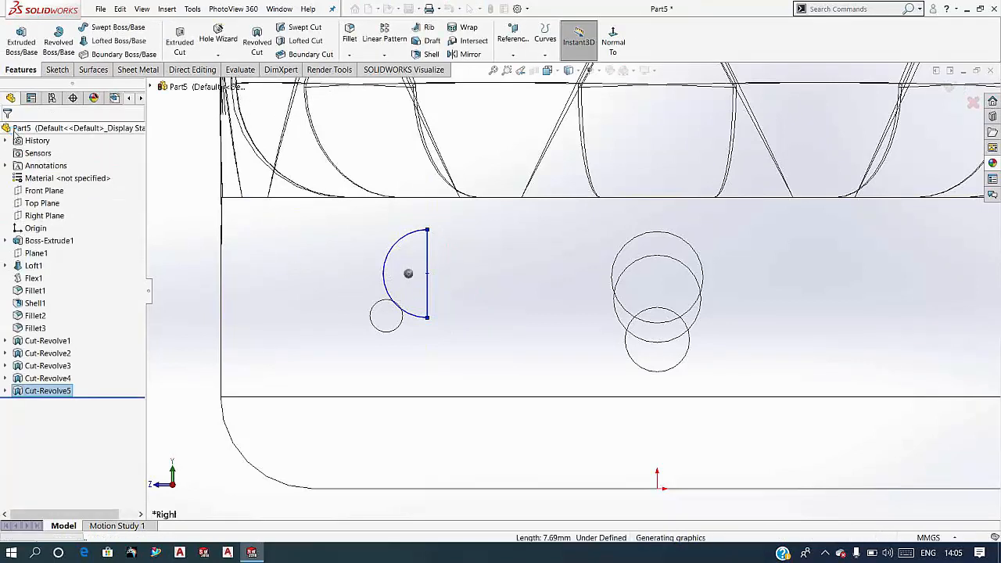
# Step: In a new Right Plane sketch, draw a circle of about 3.8 mm radius in the base, right of the central bubbles
pyautogui.click(302, 273)
pyautogui.scroll(5, 380, 296)
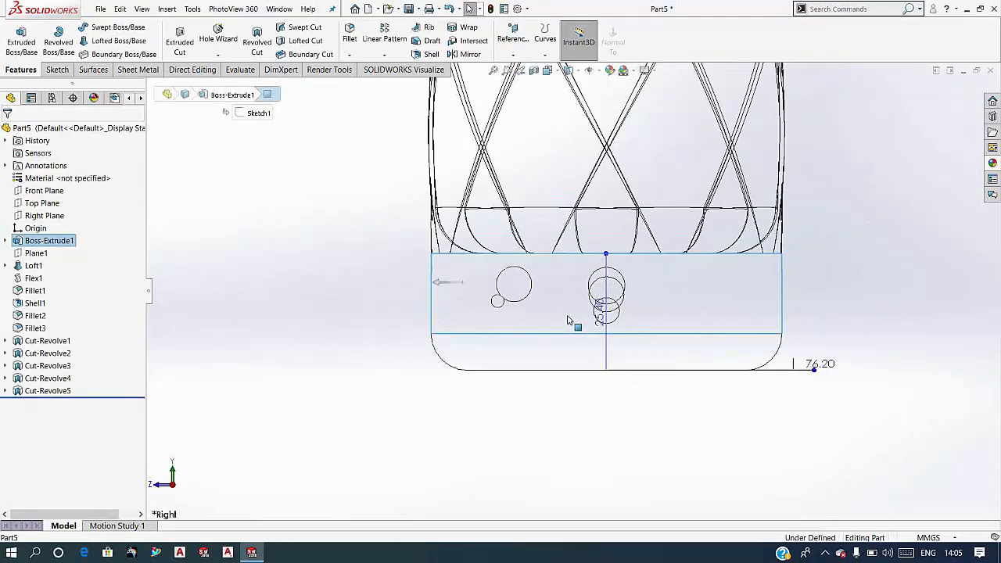
pyautogui.click(836, 297)
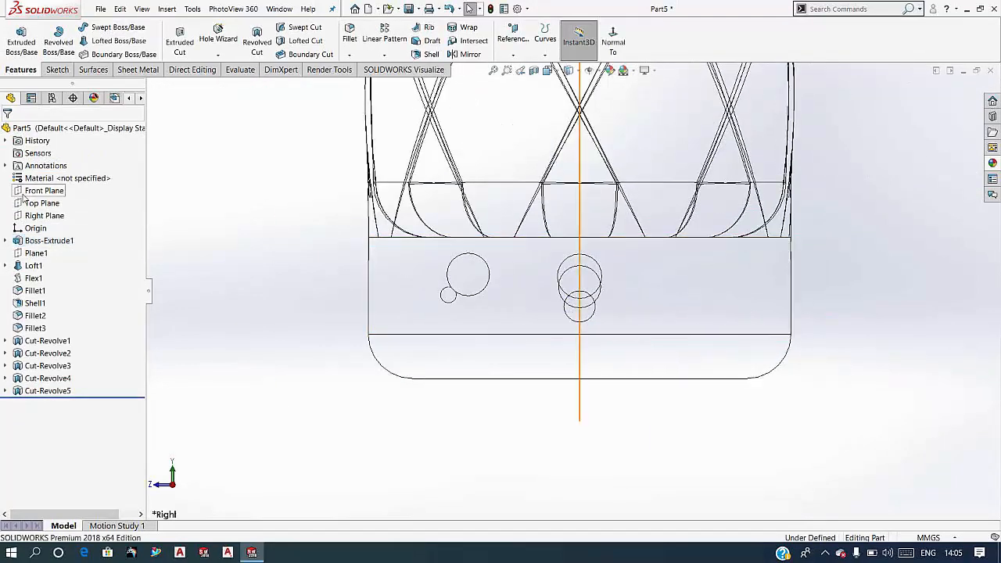
pyautogui.click(43, 215)
pyautogui.click(62, 201)
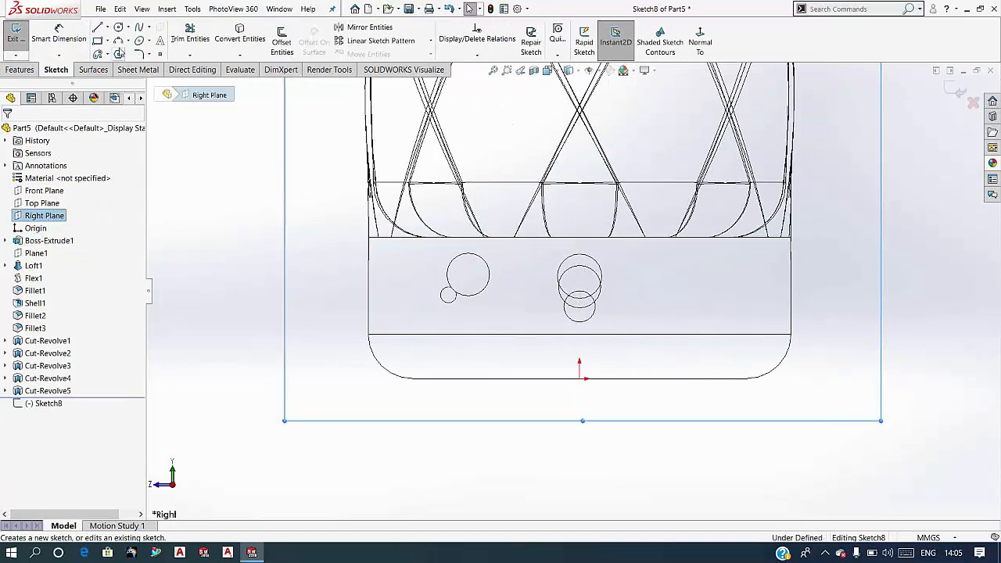
pyautogui.click(118, 27)
pyautogui.click(718, 287)
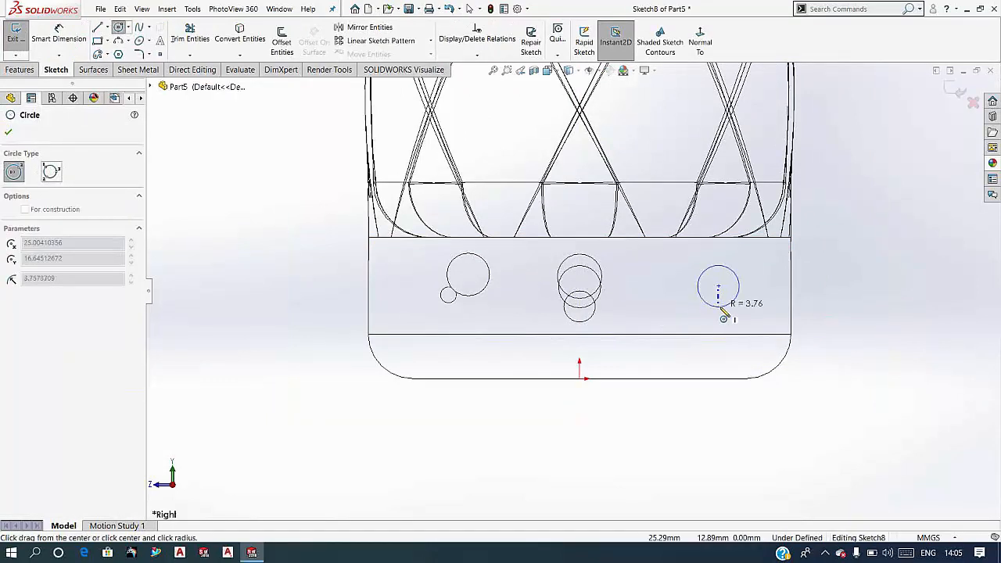
pyautogui.click(723, 314)
pyautogui.press('Escape')
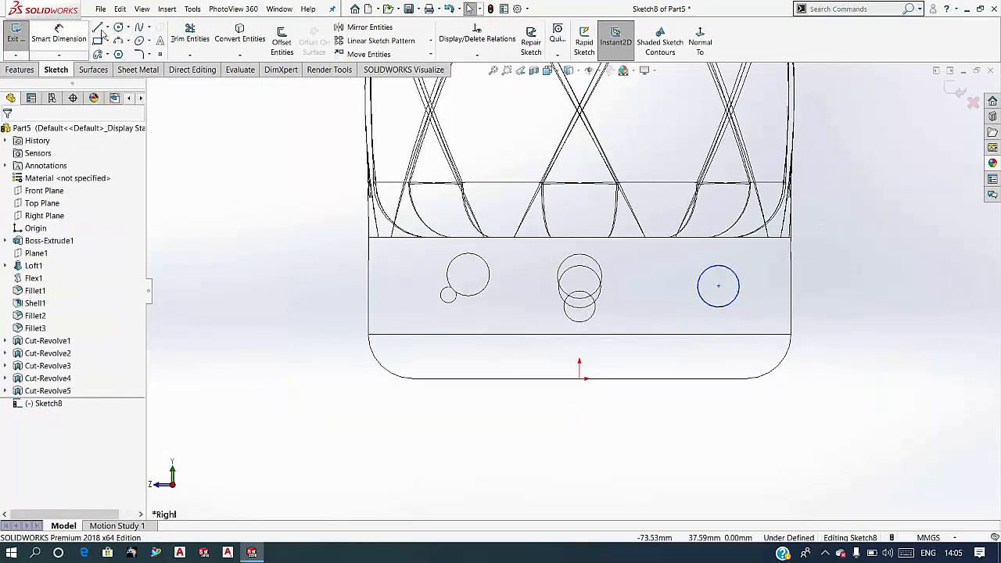
pyautogui.click(107, 28)
pyautogui.click(121, 53)
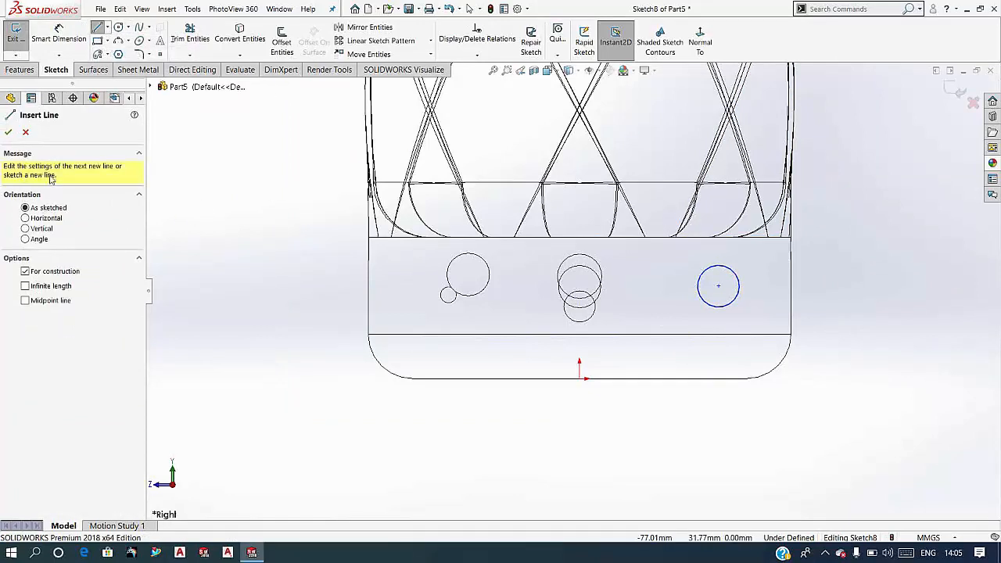
pyautogui.click(97, 29)
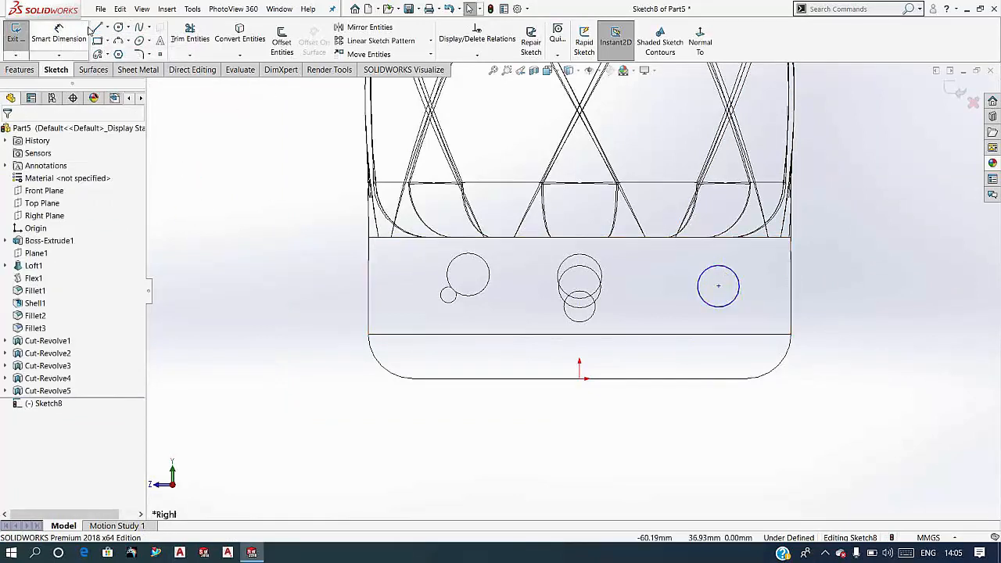
pyautogui.click(117, 28)
# Step: Draw a vertical diameter line through the new circle and trim away the circle's right half
pyautogui.click(107, 28)
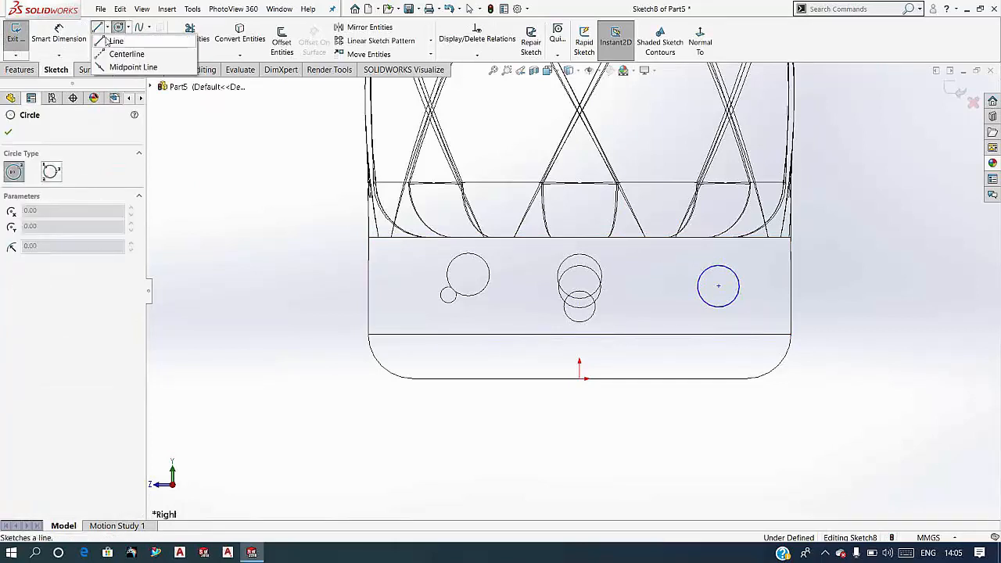
pyautogui.click(118, 40)
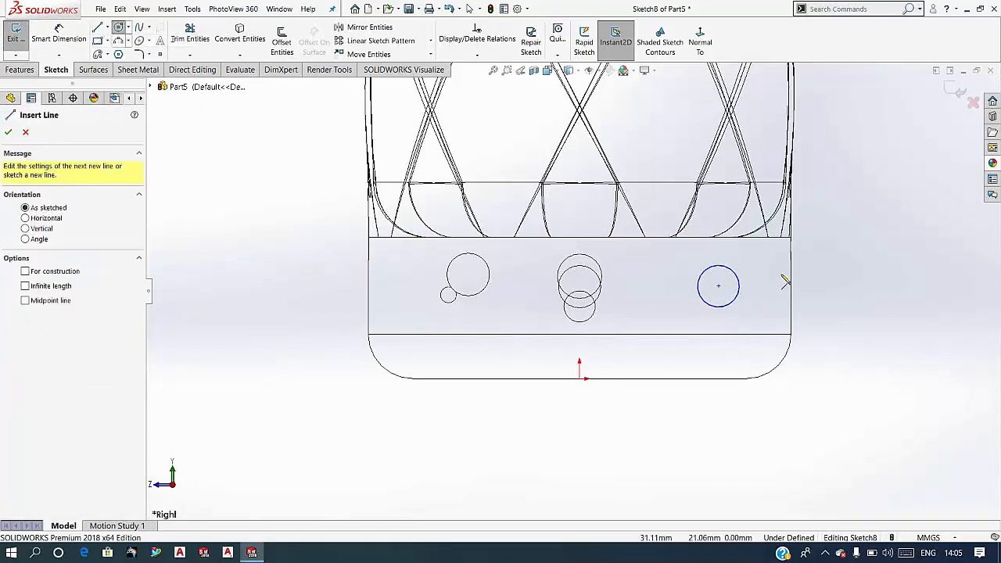
pyautogui.click(718, 286)
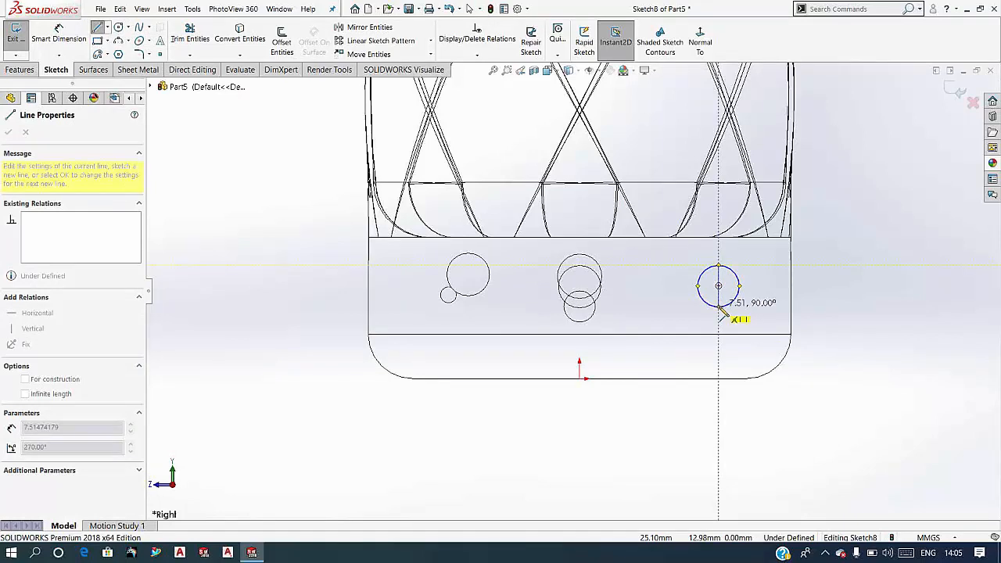
pyautogui.click(718, 308)
pyautogui.press('Escape')
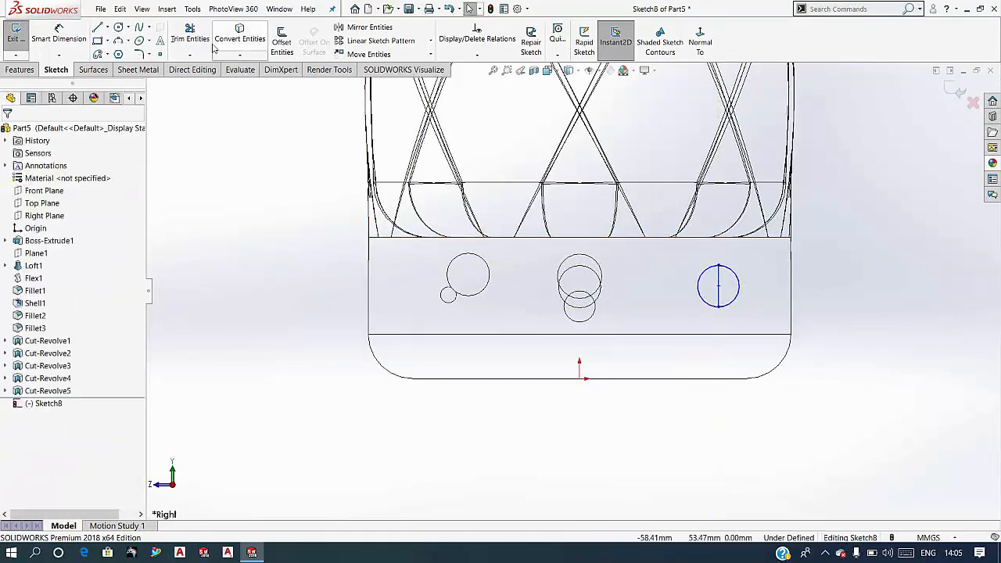
pyautogui.click(190, 37)
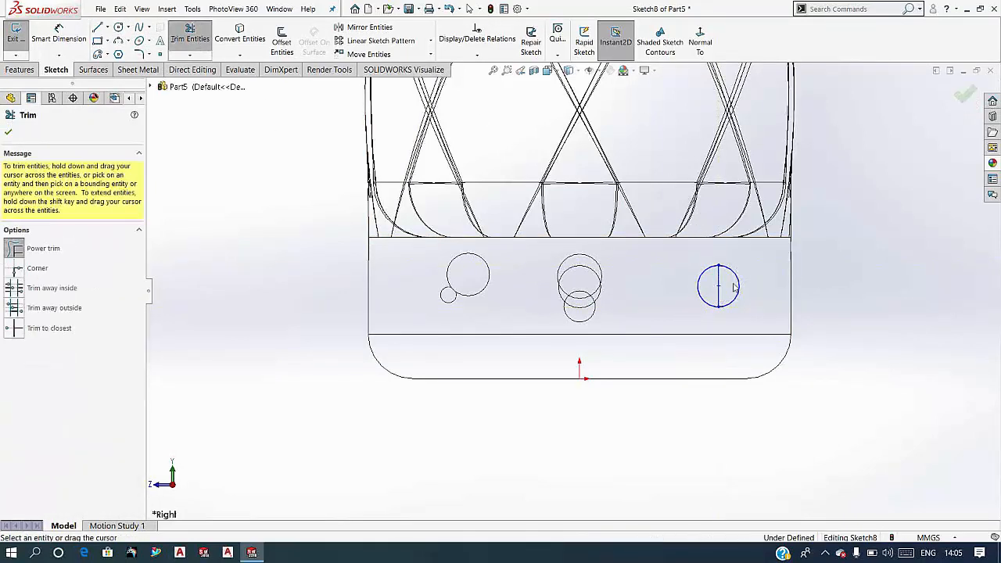
pyautogui.press('Escape')
# Step: Revolve-cut the new semicircle 360° about its vertical line to form the sixth bubble
pyautogui.click(21, 70)
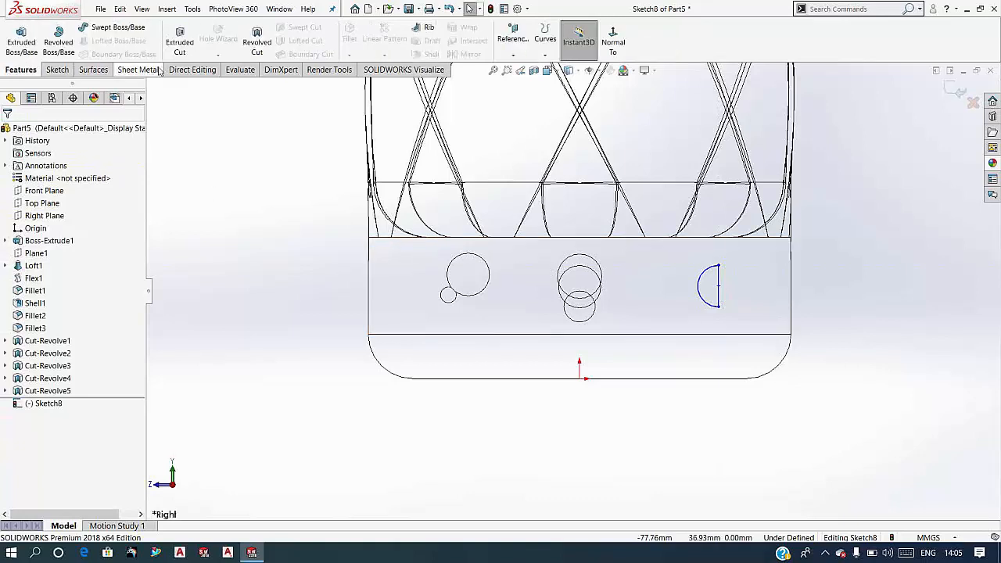
pyautogui.click(256, 41)
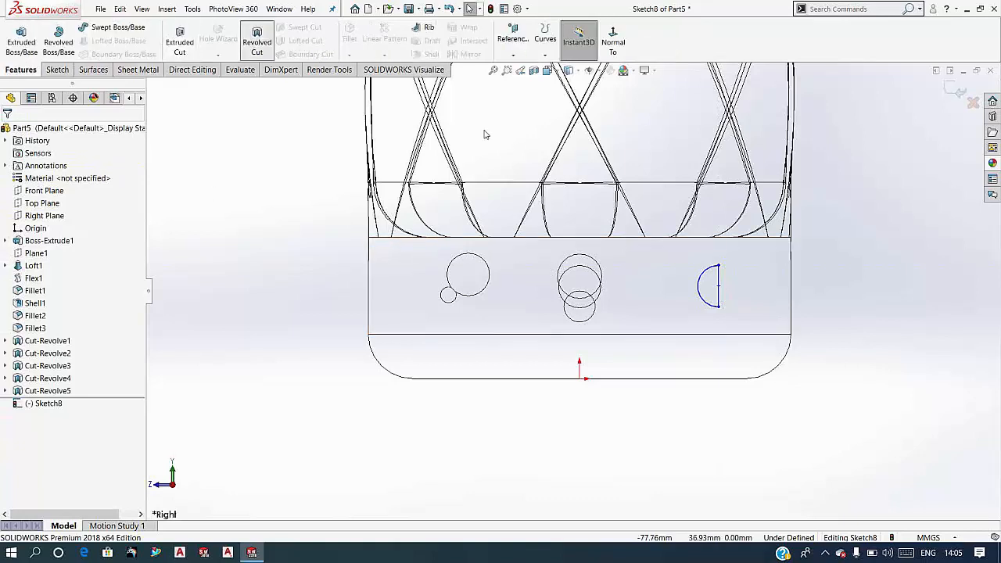
pyautogui.click(717, 275)
pyautogui.click(8, 132)
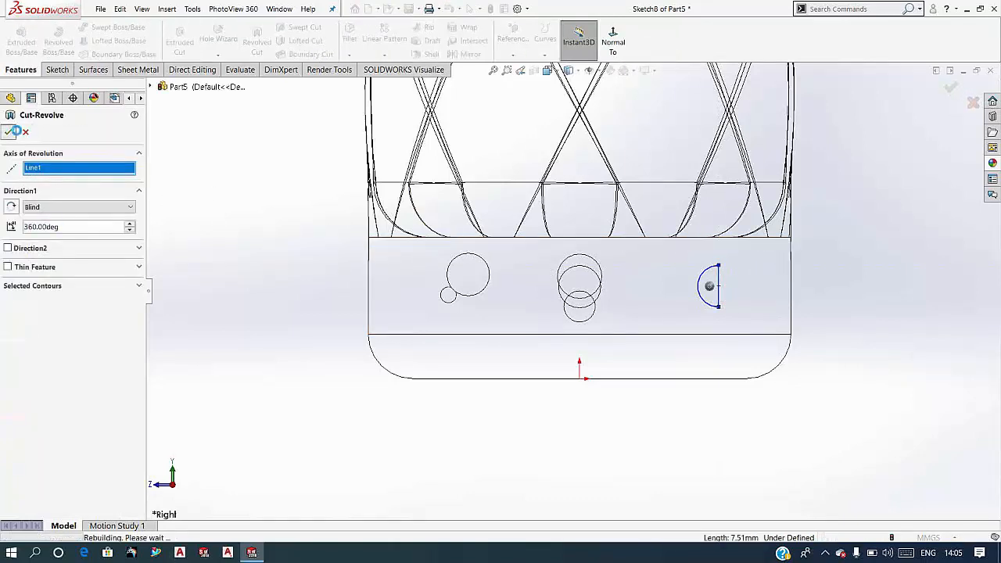
# Step: Change the model's display style from wireframe to shaded with edges
pyautogui.scroll(-6, 839, 171)
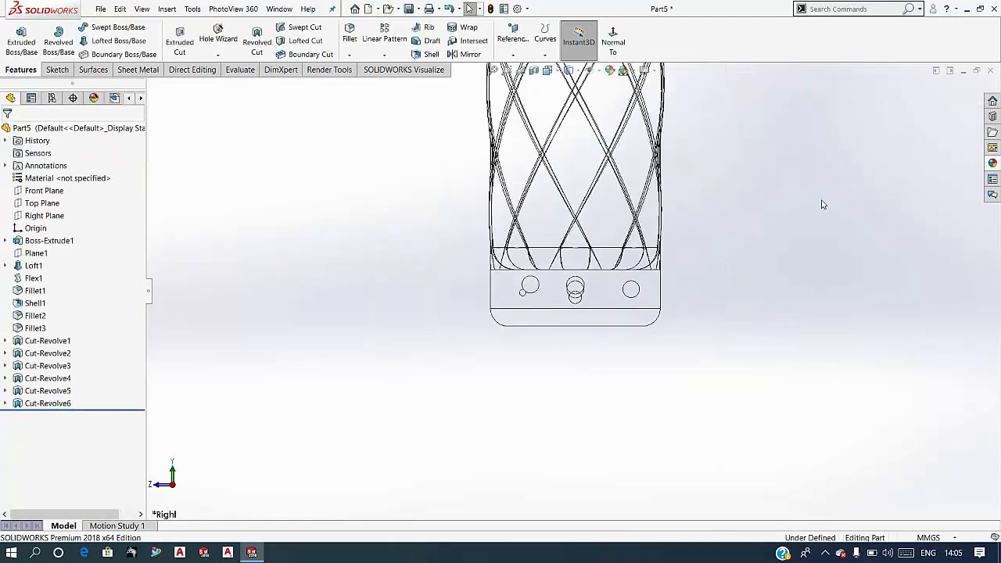
pyautogui.moveTo(737, 212); pyautogui.dragTo(654, 206, button='middle')
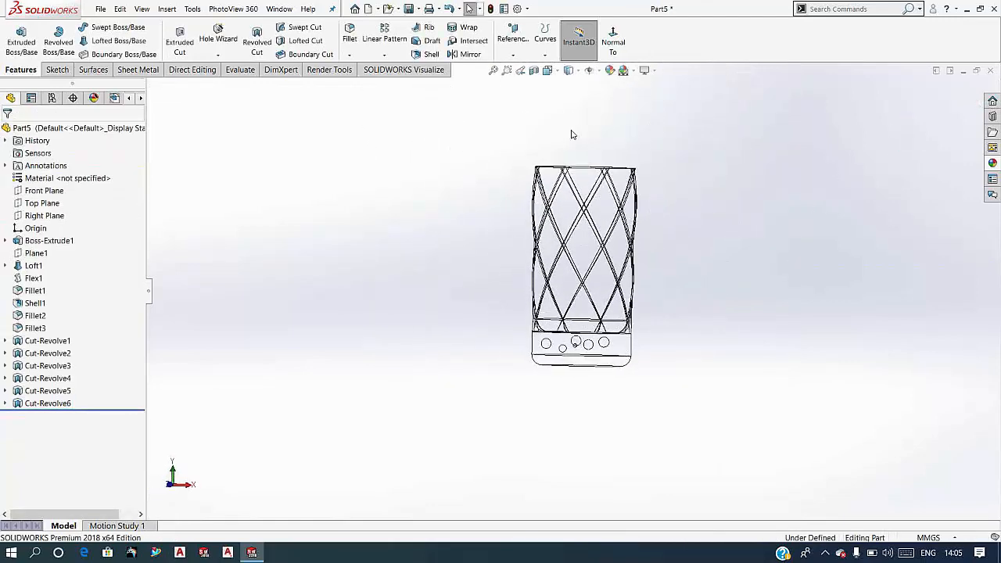
pyautogui.click(577, 72)
pyautogui.click(573, 86)
# Step: Fillet the inner and outer edges of the glass's octagonal top rim with a 0.5 mm radius
pyautogui.moveTo(668, 267)
pyautogui.mouseDown(button='middle')
pyautogui.moveTo(652, 271)
pyautogui.moveTo(627, 331)
pyautogui.mouseUp(button='middle')
pyautogui.scroll(-5, 590, 291)
pyautogui.scroll(-3, 586, 105)
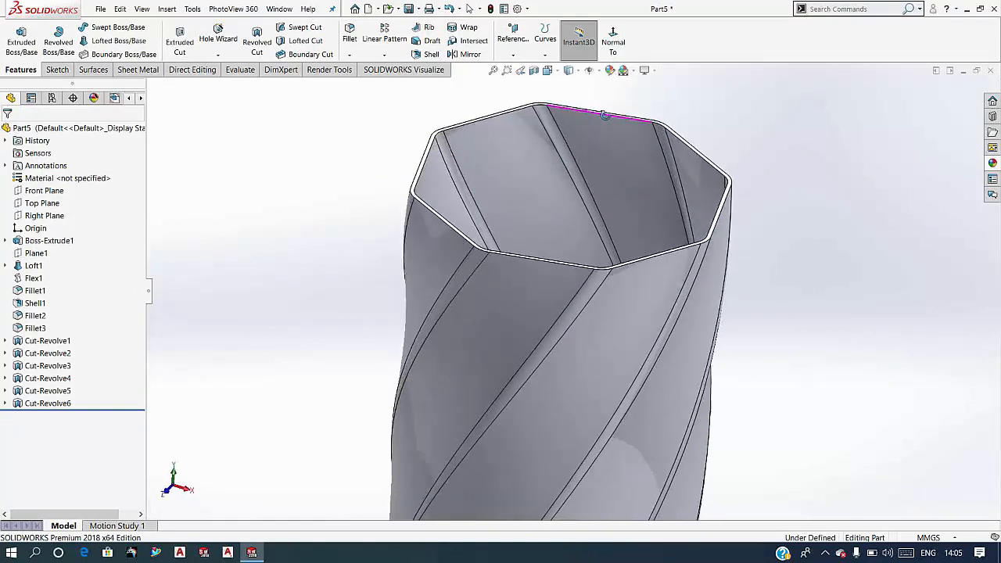
pyautogui.click(349, 36)
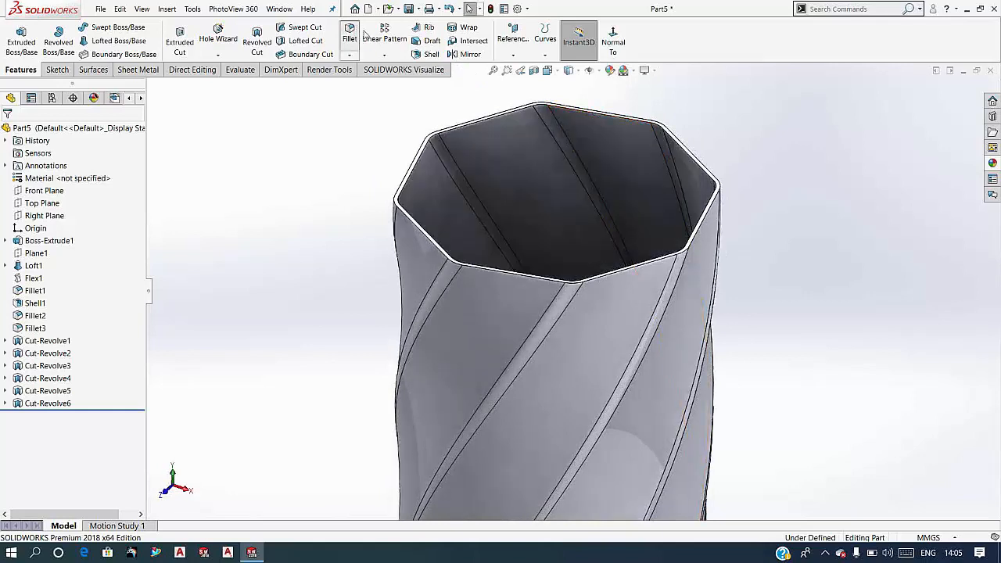
pyautogui.click(454, 127)
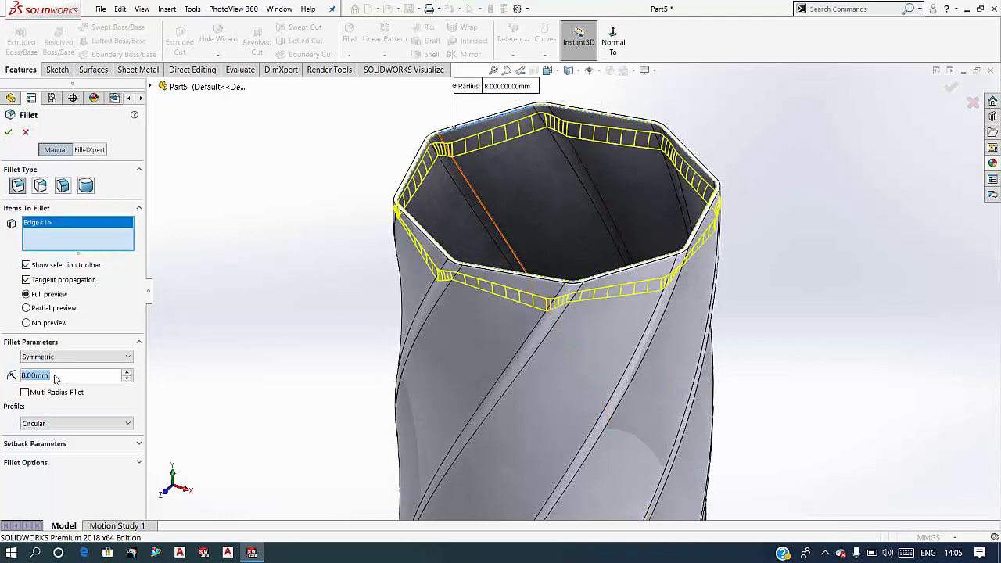
pyautogui.write('.5')
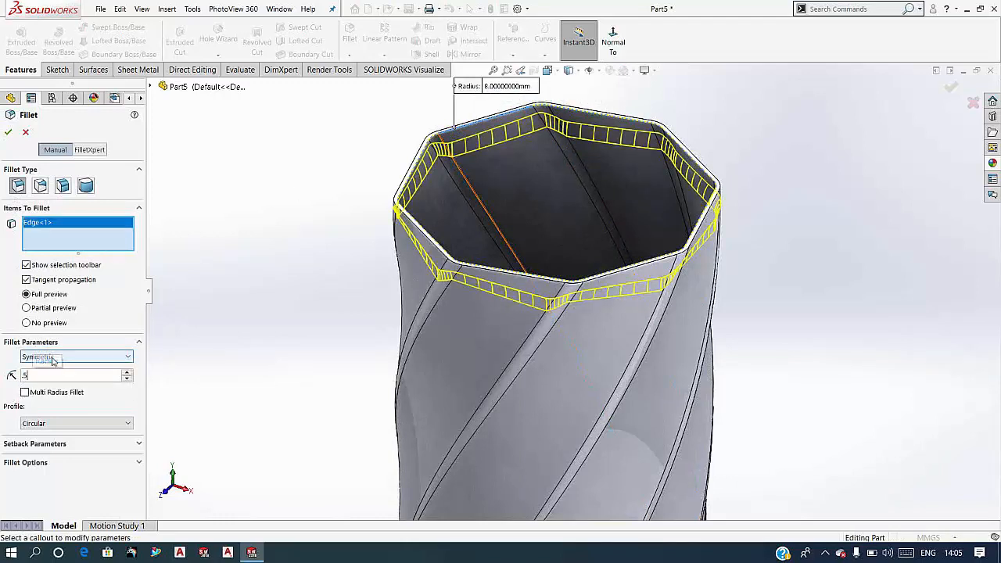
pyautogui.press('Return')
pyautogui.scroll(-5, 426, 226)
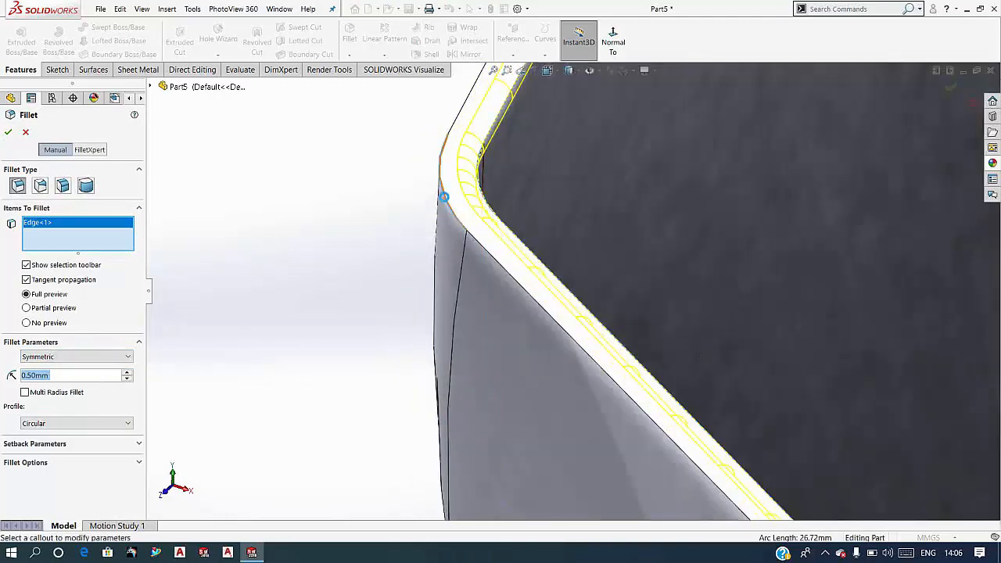
pyautogui.click(453, 202)
pyautogui.scroll(3, 279, 245)
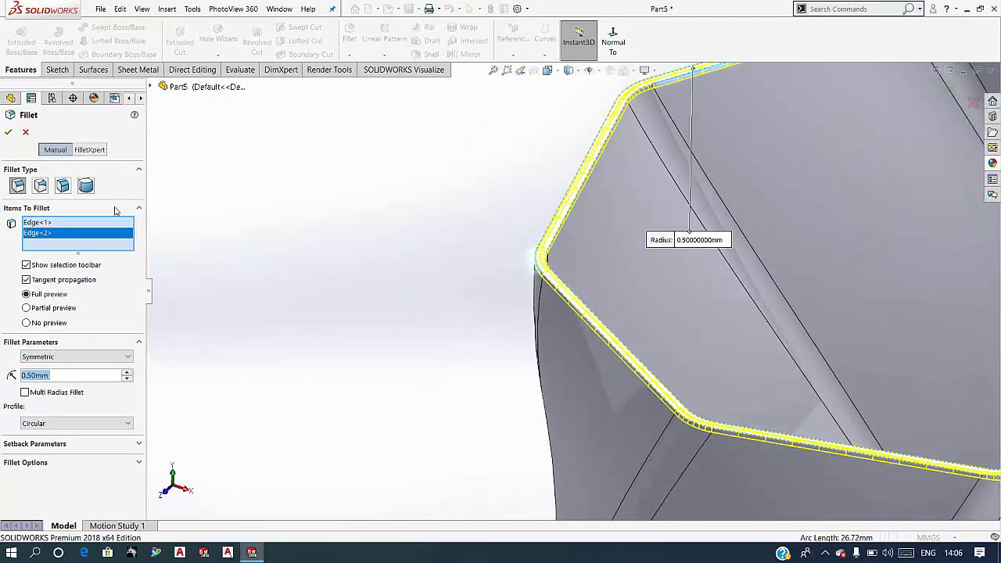
pyautogui.click(9, 131)
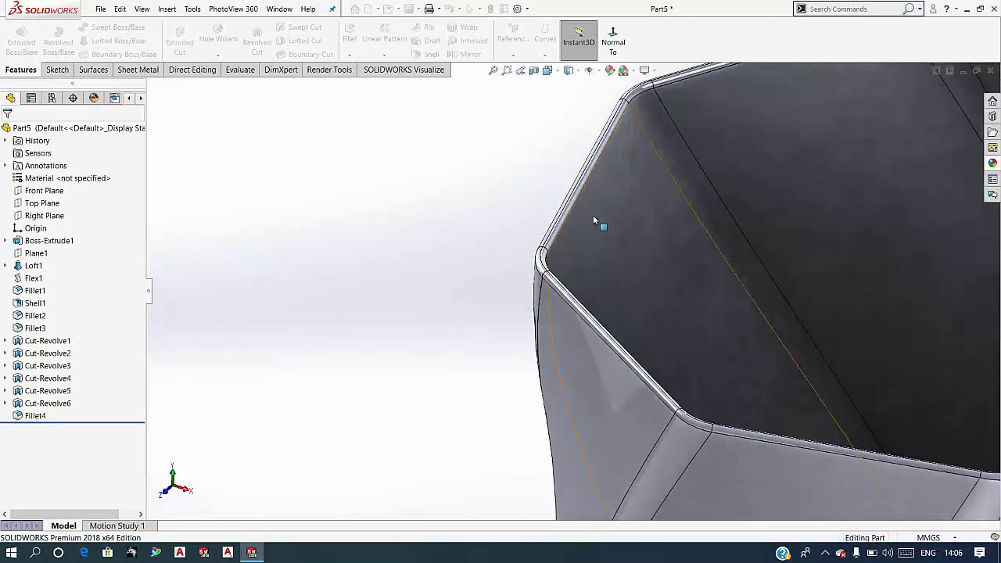
# Step: Apply the clear glass appearance from the Gloss glass category to the entire body
pyautogui.scroll(4, 460, 345)
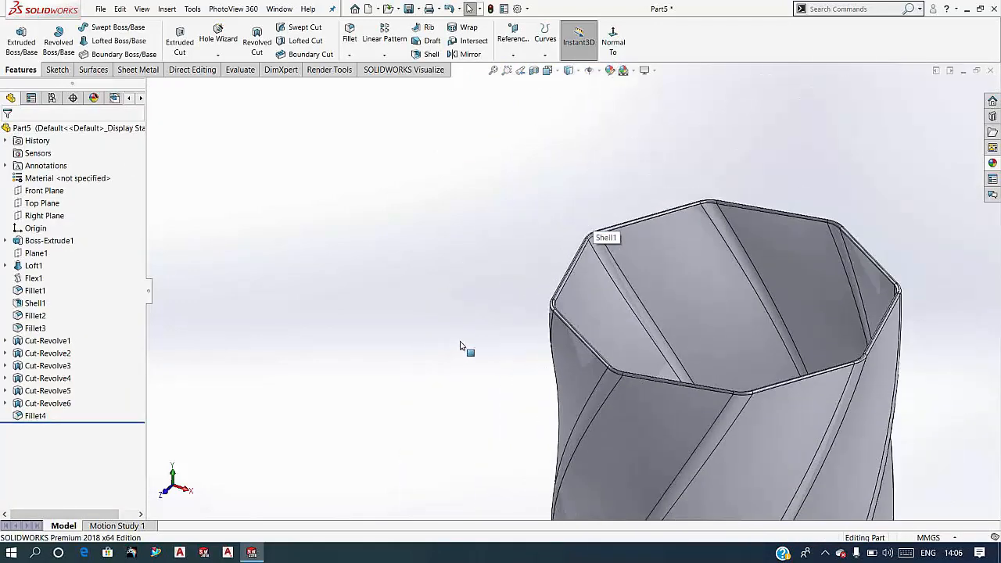
pyautogui.scroll(10, 461, 345)
pyautogui.scroll(-6, 545, 377)
pyautogui.moveTo(761, 289); pyautogui.dragTo(790, 207, button='middle')
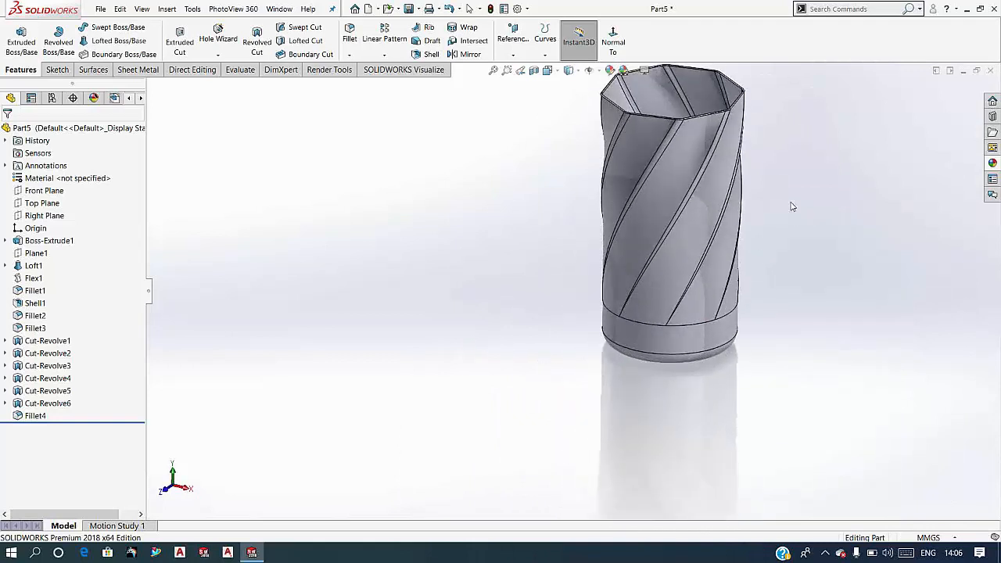
pyautogui.scroll(4, 782, 211)
pyautogui.click(992, 163)
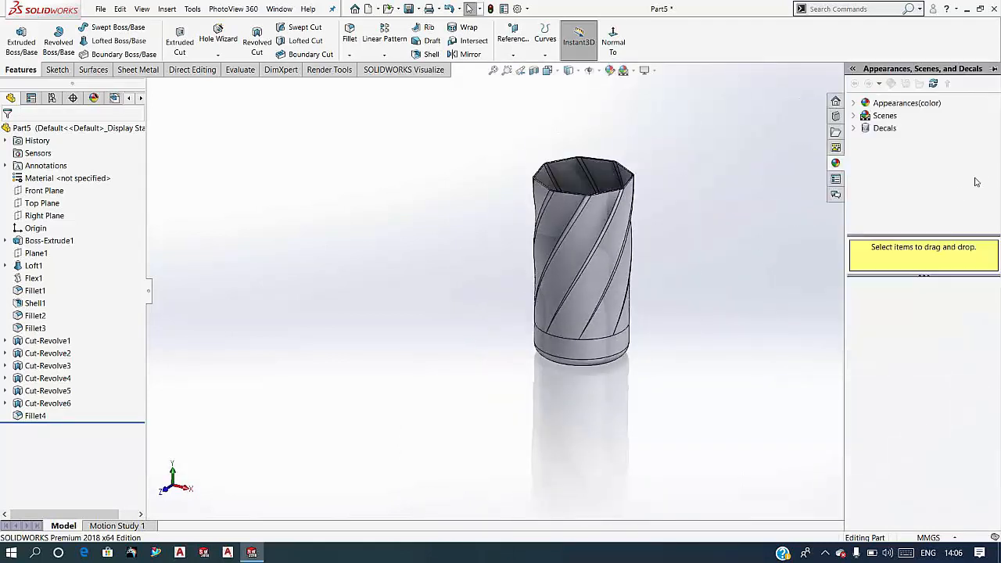
pyautogui.doubleClick(863, 104)
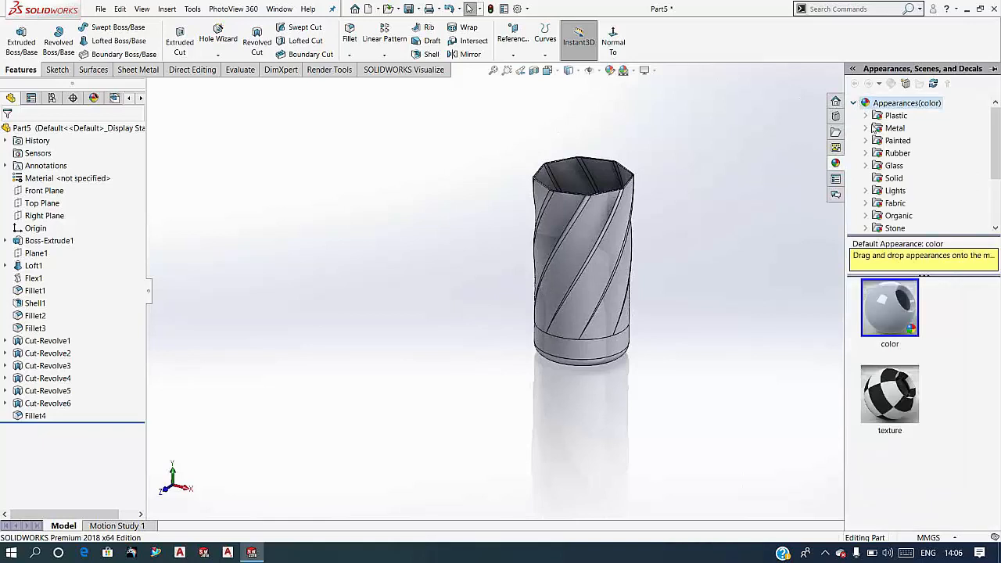
pyautogui.click(892, 166)
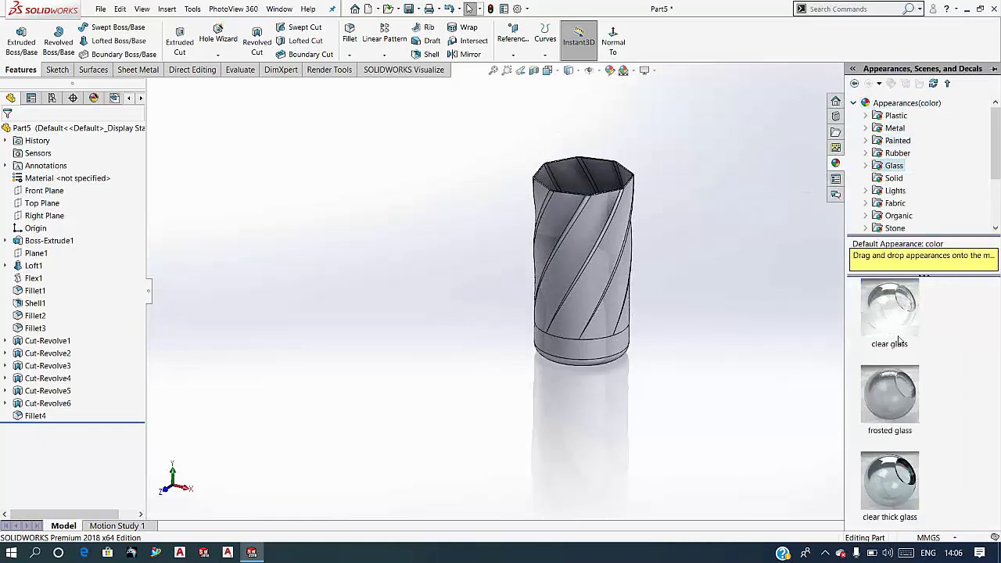
pyautogui.doubleClick(877, 166)
pyautogui.click(903, 178)
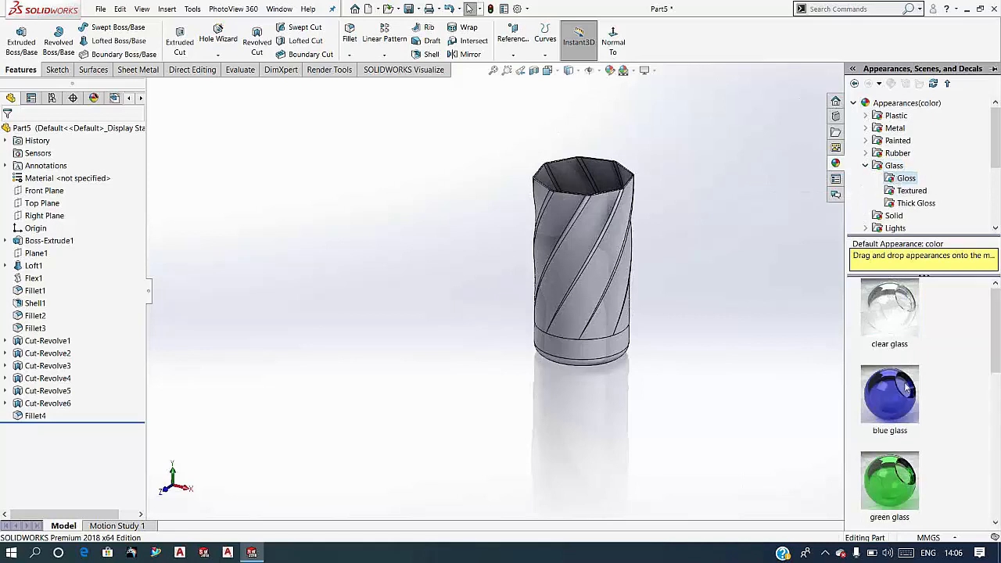
pyautogui.scroll(-2, 907, 386)
pyautogui.scroll(2, 907, 387)
pyautogui.moveTo(899, 321); pyautogui.dragTo(575, 293)
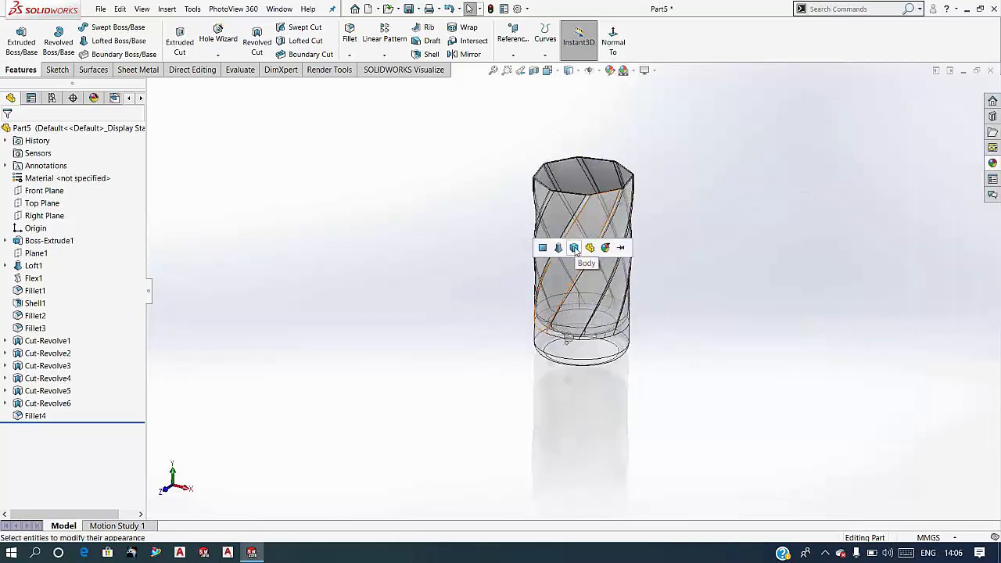
pyautogui.click(574, 248)
pyautogui.scroll(-2, 686, 284)
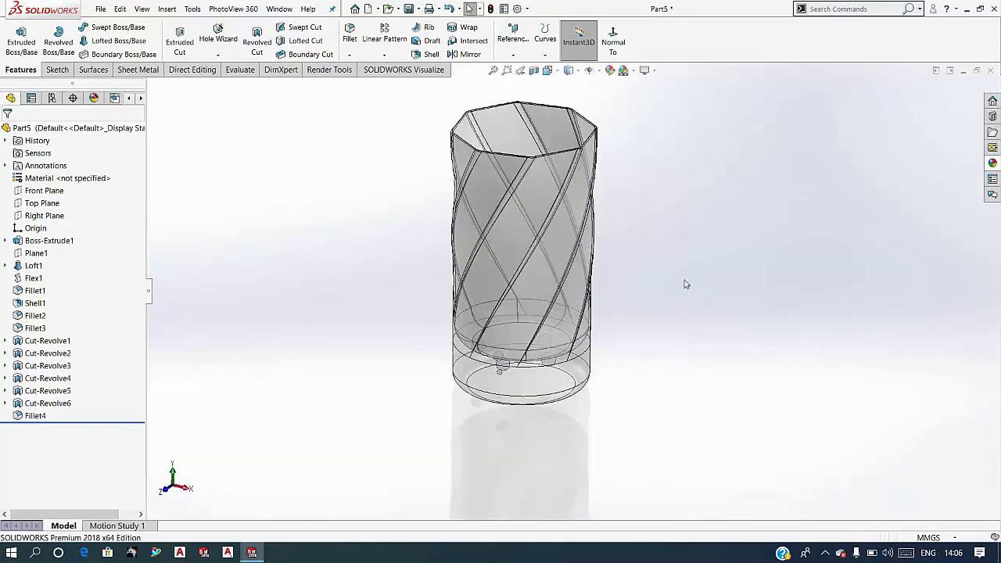
# Step: Orient the glass model to the standard isometric view
pyautogui.moveTo(685, 284); pyautogui.dragTo(728, 197, button='middle')
pyautogui.press('space')
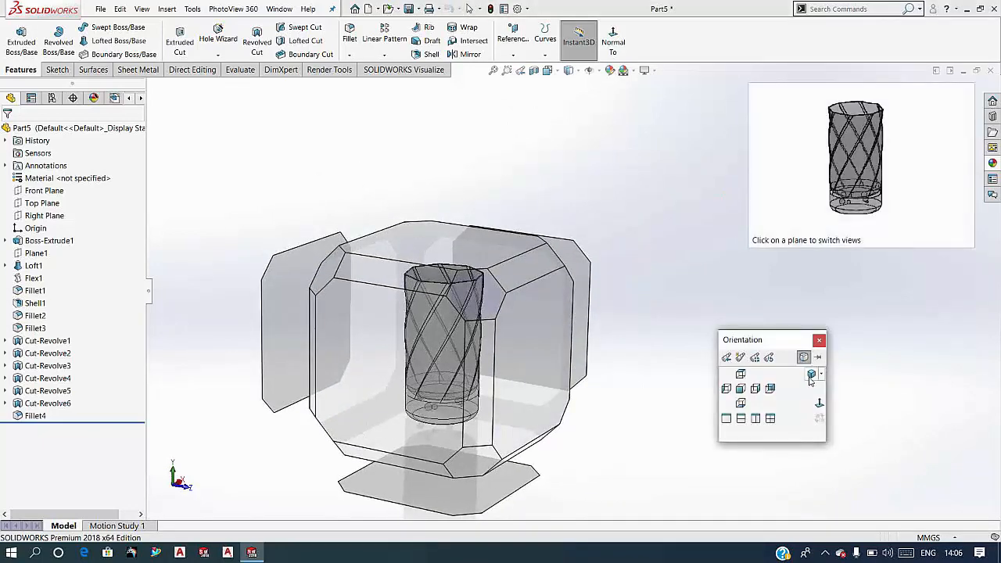
pyautogui.click(811, 375)
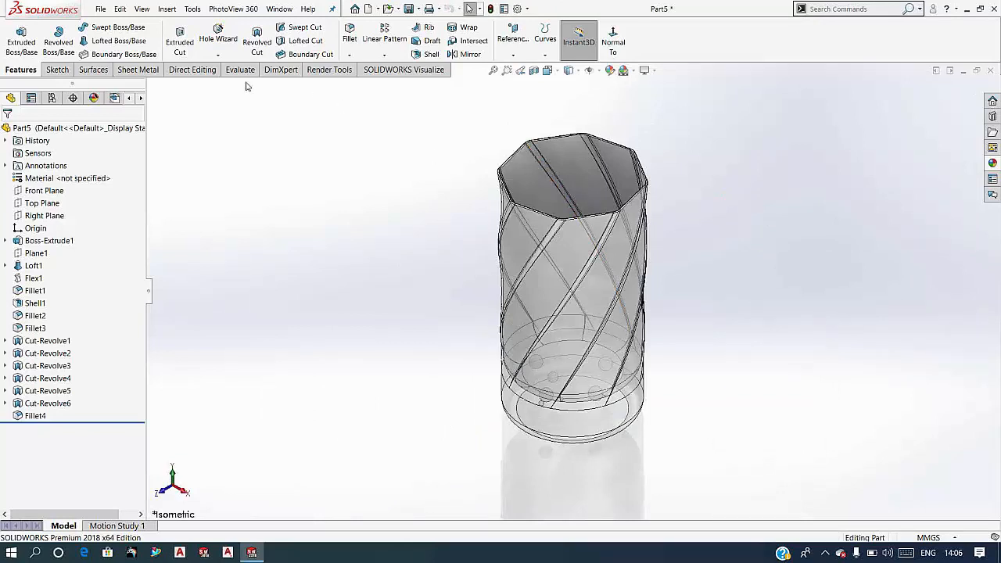
pyautogui.click(315, 72)
pyautogui.click(291, 45)
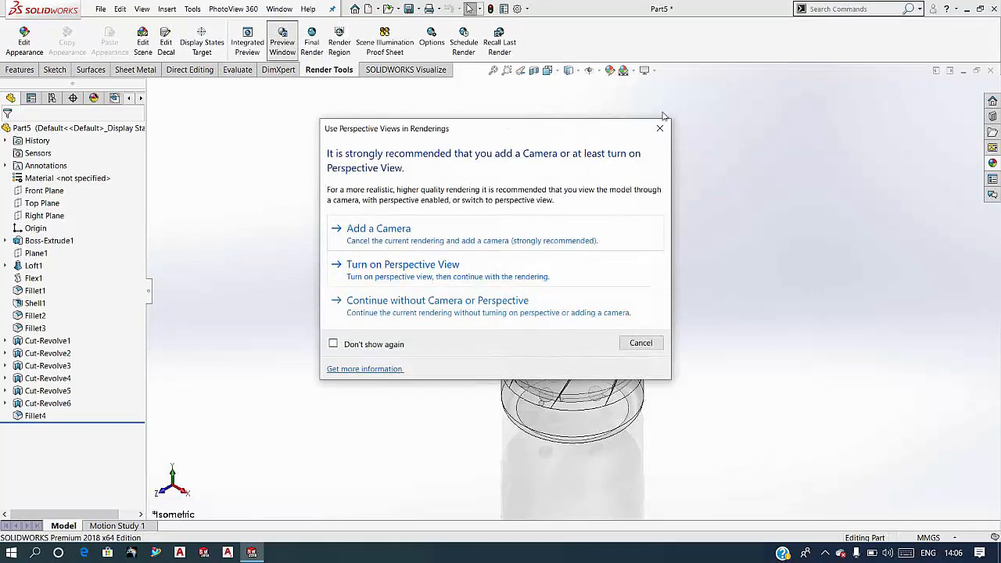
pyautogui.click(659, 128)
# Step: Turn on perspective view and shadows in shaded mode for the glass model
pyautogui.click(646, 70)
pyautogui.click(657, 124)
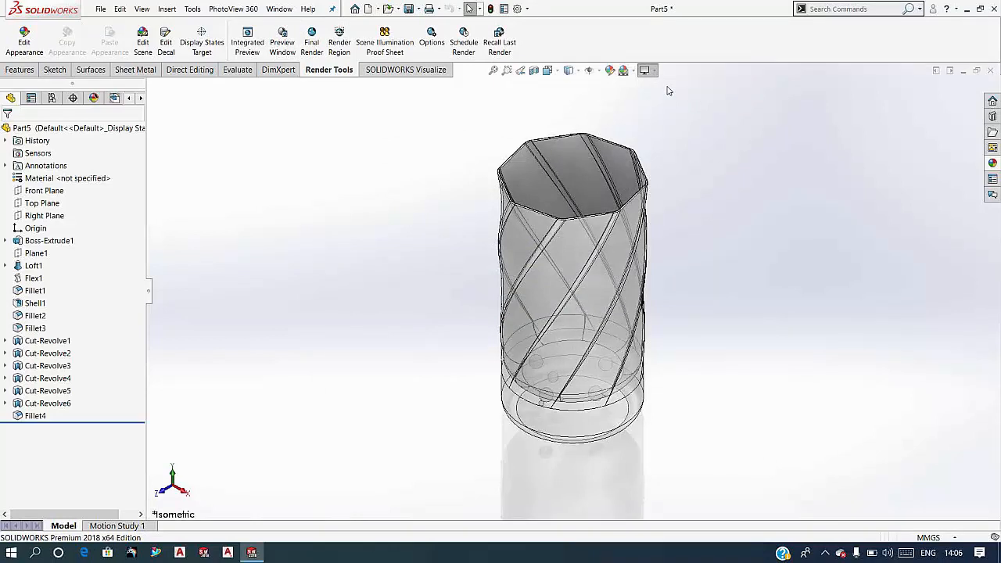
pyautogui.click(646, 70)
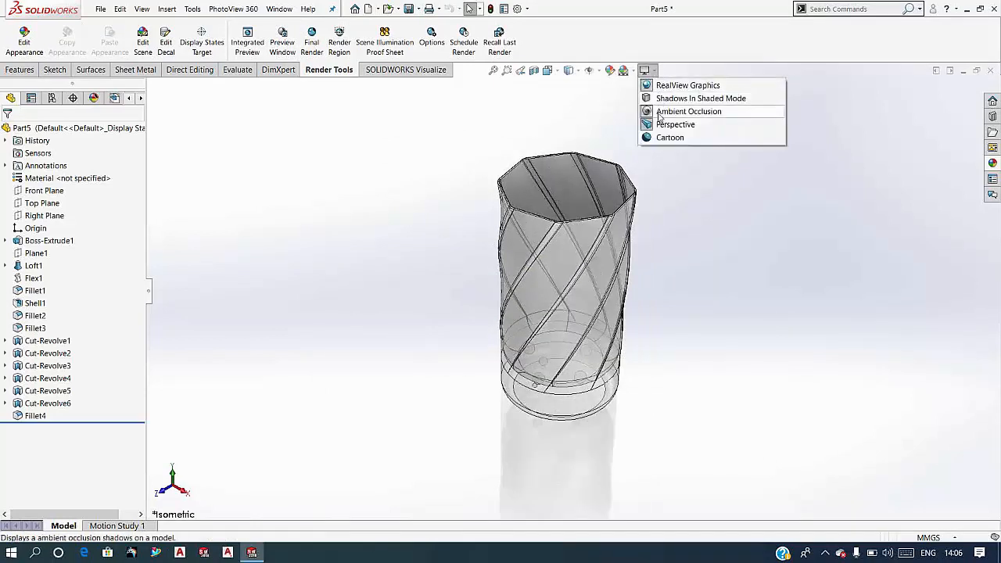
pyautogui.click(661, 98)
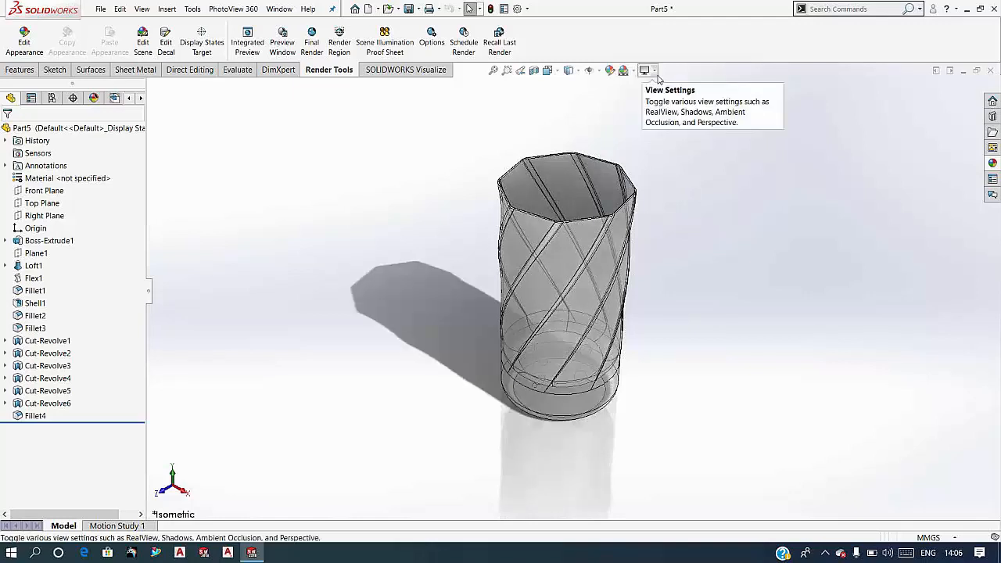
# Step: Open the rendering preview window for the glass
pyautogui.click(282, 44)
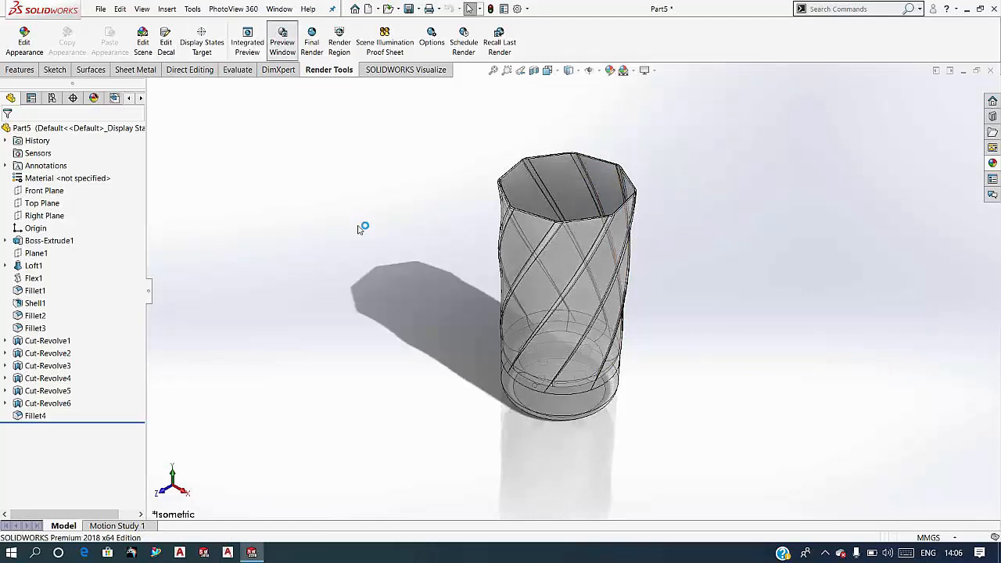